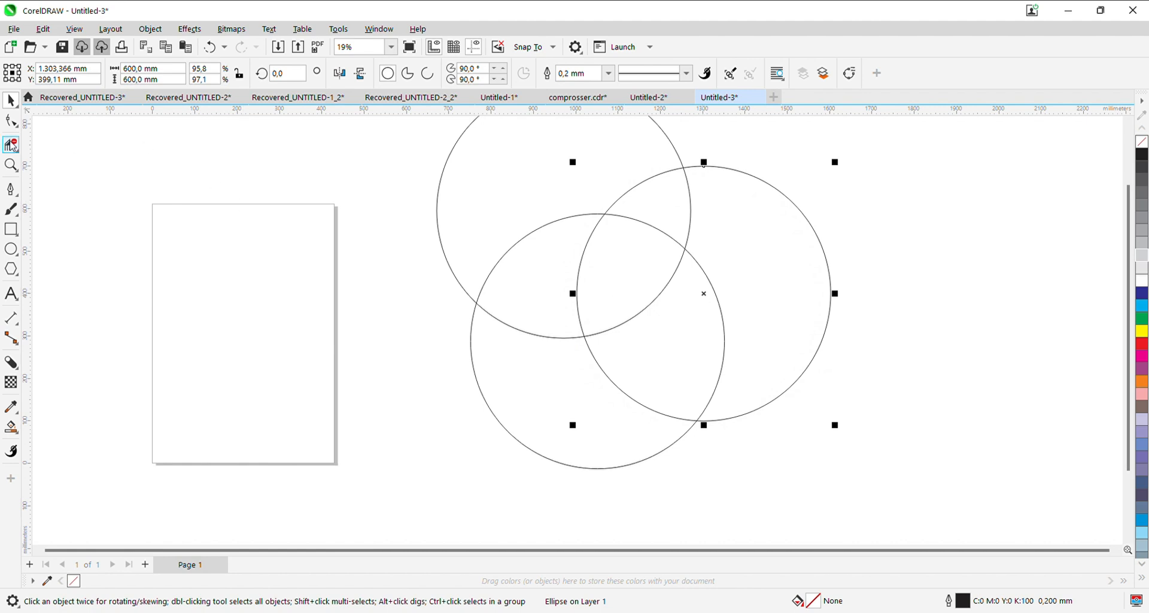
- Delete segments of the two overlapping circles with Virtual Segment Delete, keeping two arcs that meet at a point inside the main circle
click(12, 146)
click(725, 177)
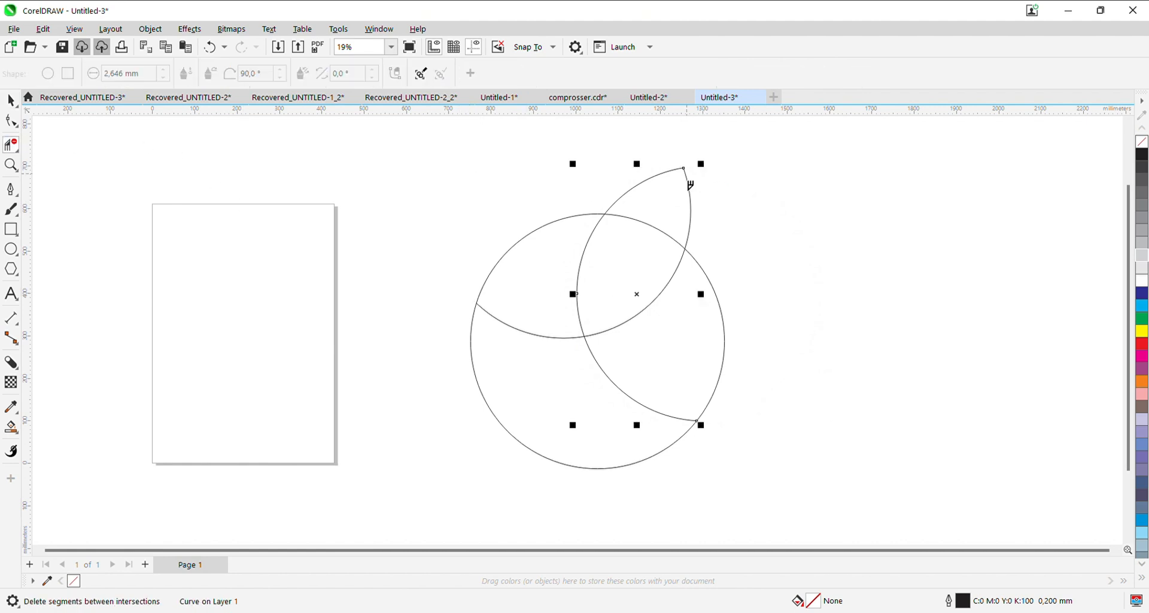
click(585, 263)
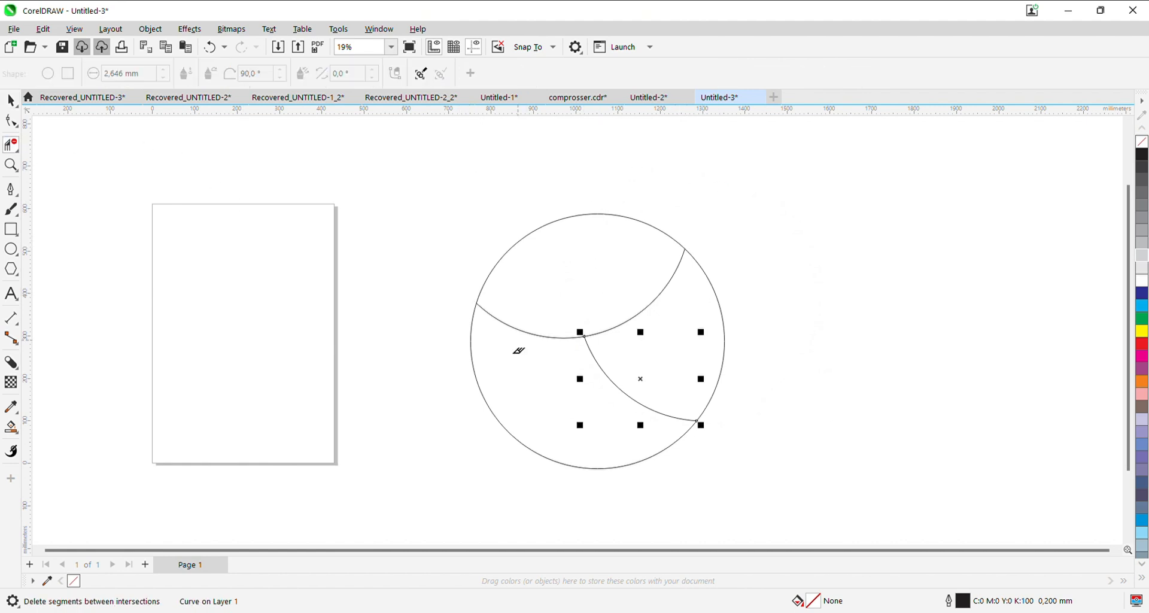
- Place two copies of the 600 mm main circle up and to its left, overlapping each other and the main circle
click(11, 100)
click(298, 240)
drag(543, 328, 456, 214)
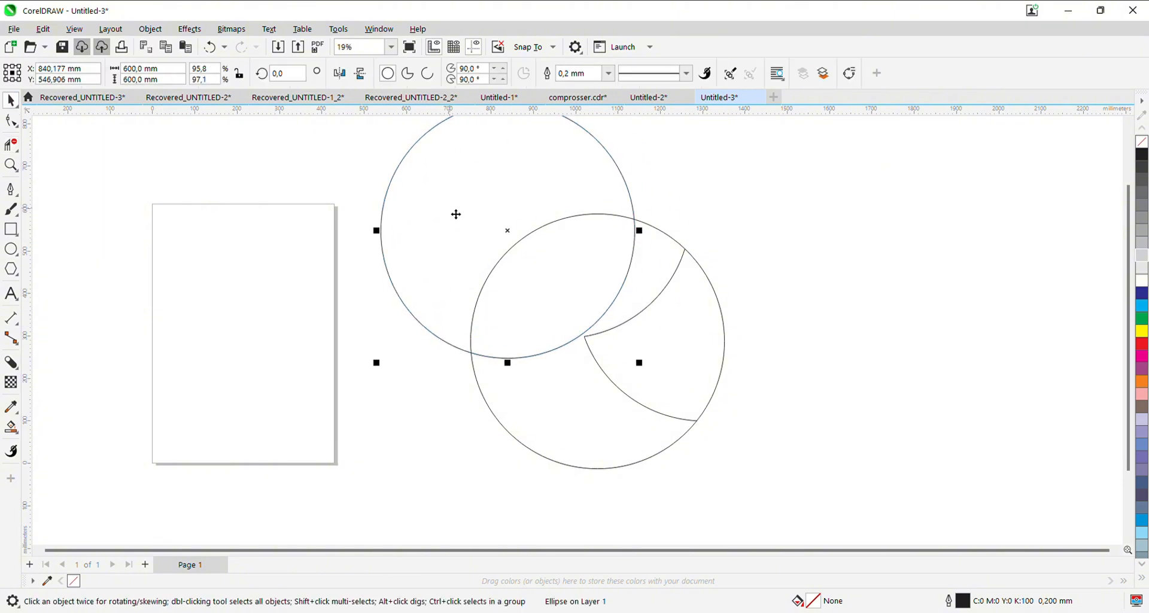
drag(531, 231, 508, 228)
drag(508, 227, 390, 302)
click(512, 222)
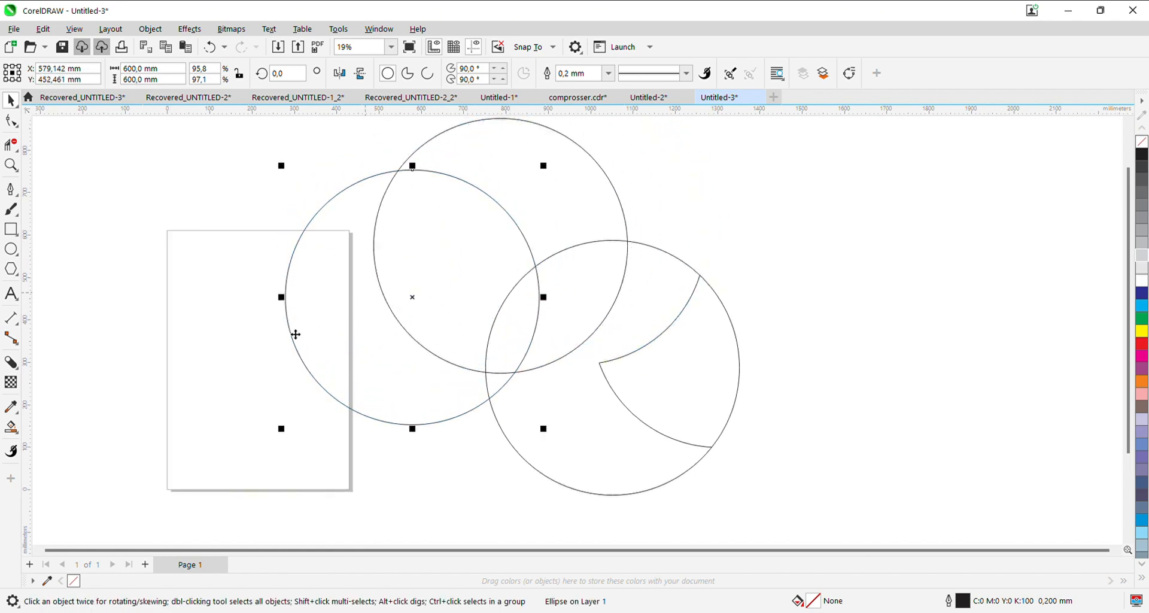
- Narrow the leftmost circle copy into an ellipse at 54.6% width and rotate it to about 41.5°
drag(285, 297, 394, 297)
drag(547, 164, 439, 155)
drag(442, 272, 418, 251)
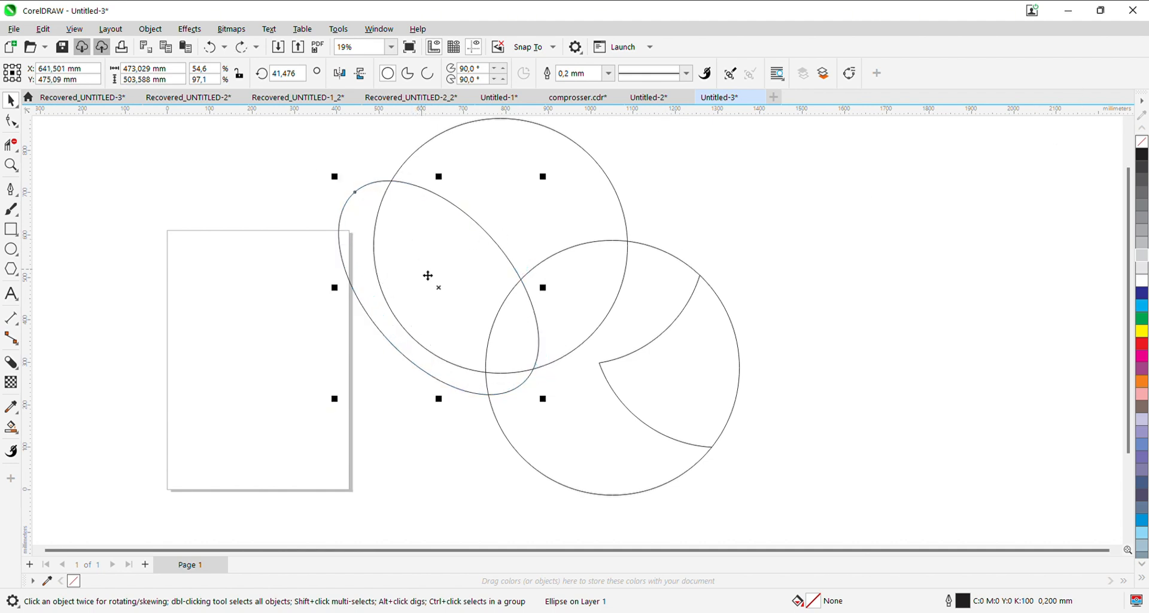
- Move the ellipse and the upper circle together and rotate both clockwise, bringing the ellipse's rotation to about 19.8°
shift+click(605, 195)
drag(592, 190, 611, 183)
click(612, 190)
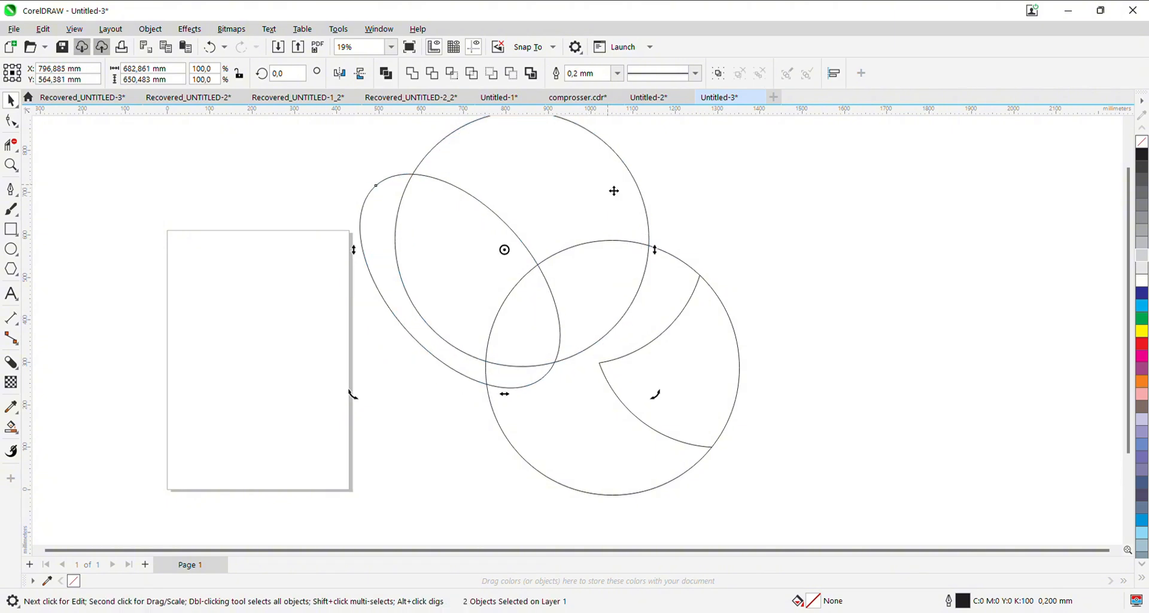
drag(628, 138, 612, 228)
click(612, 227)
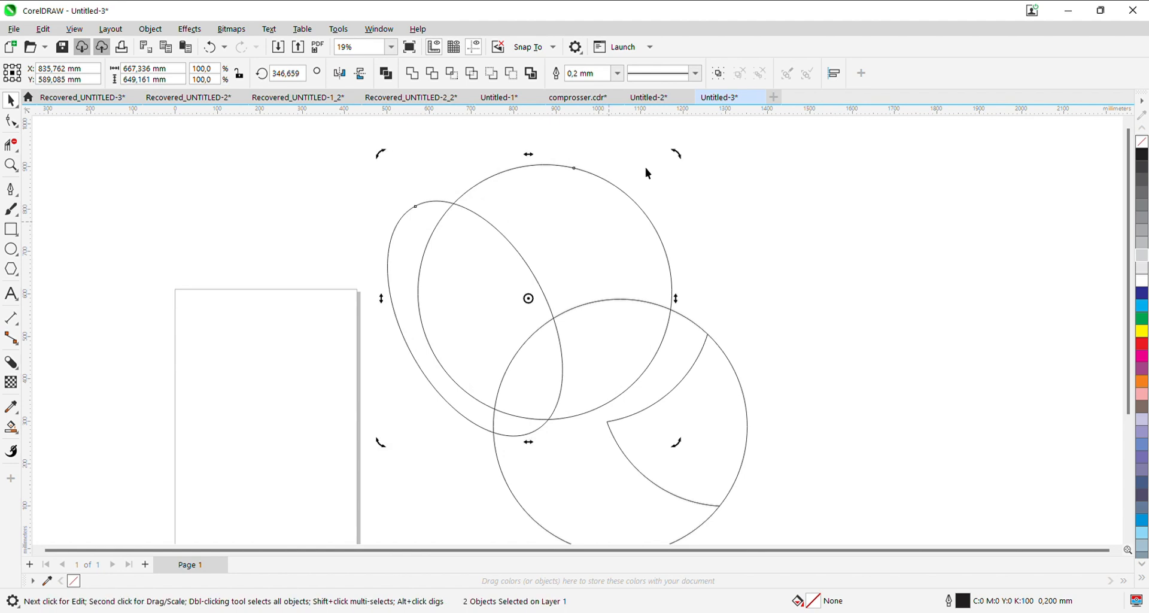
drag(682, 157, 606, 208)
click(611, 236)
click(462, 265)
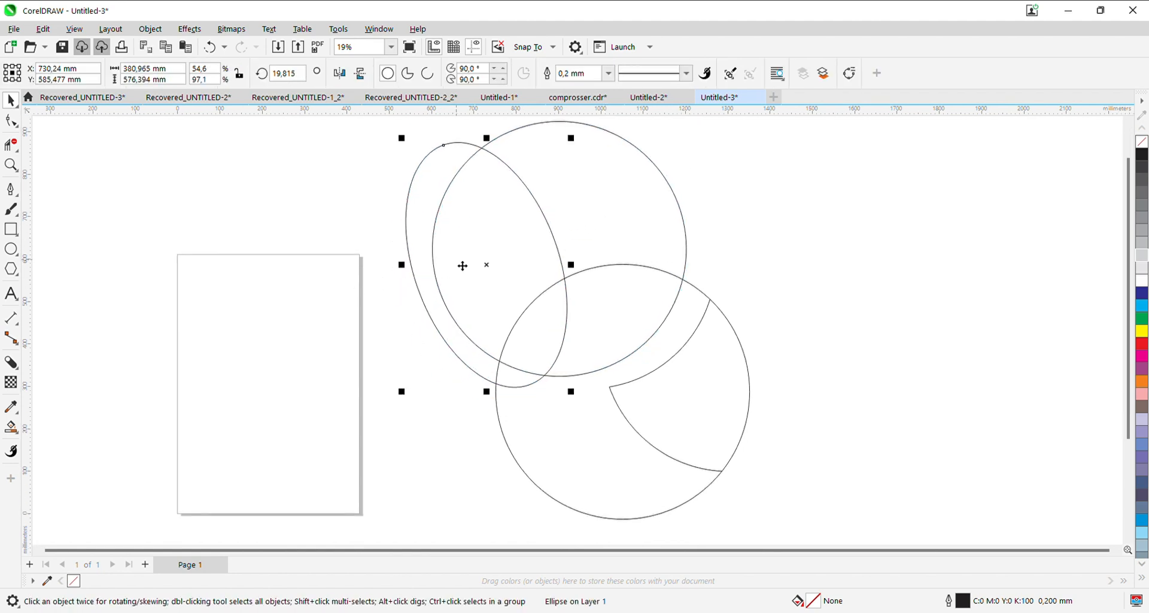
- Reposition the ellipse closer to the upper circle, narrow it to 48.8% width and rotate it to about 29.7°
drag(467, 248, 486, 256)
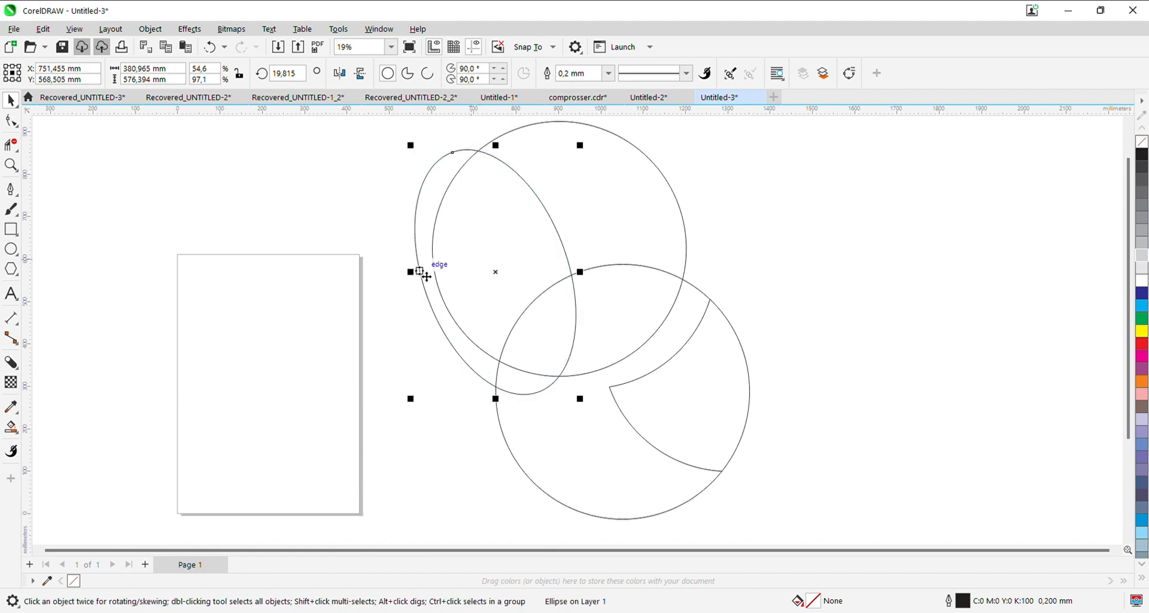
click(417, 280)
click(420, 274)
drag(412, 273, 431, 272)
drag(500, 257, 492, 257)
click(492, 258)
drag(576, 409, 592, 396)
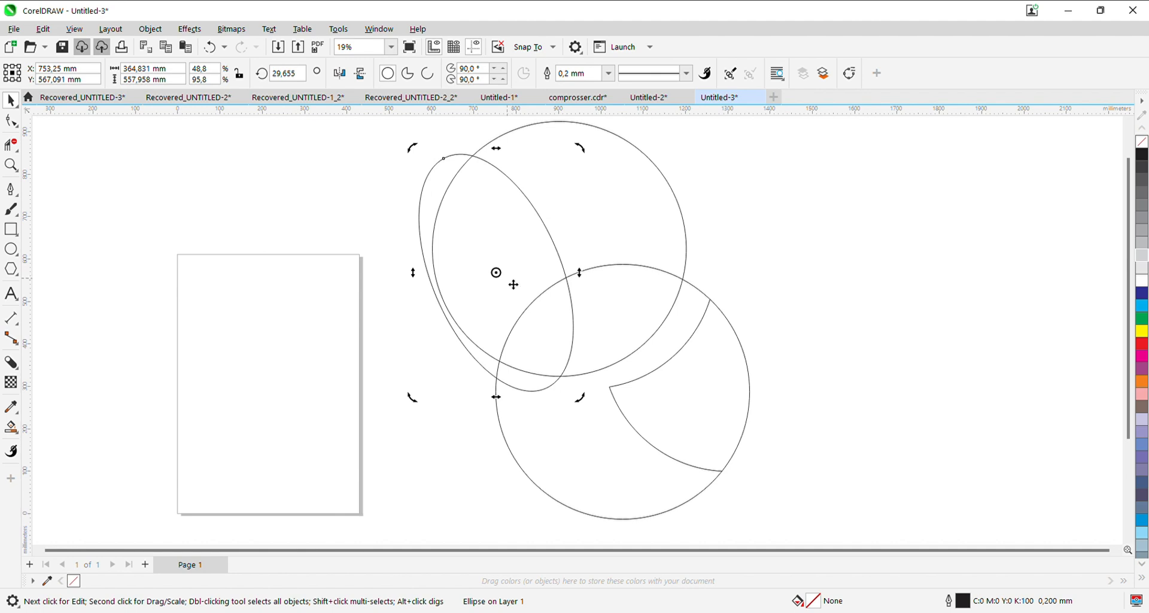
- Delete the ellipse and upper circle segments outside the main circle and past their crossing, keeping two arcs that meet at a point
click(342, 382)
scroll(470, 337, down, 1)
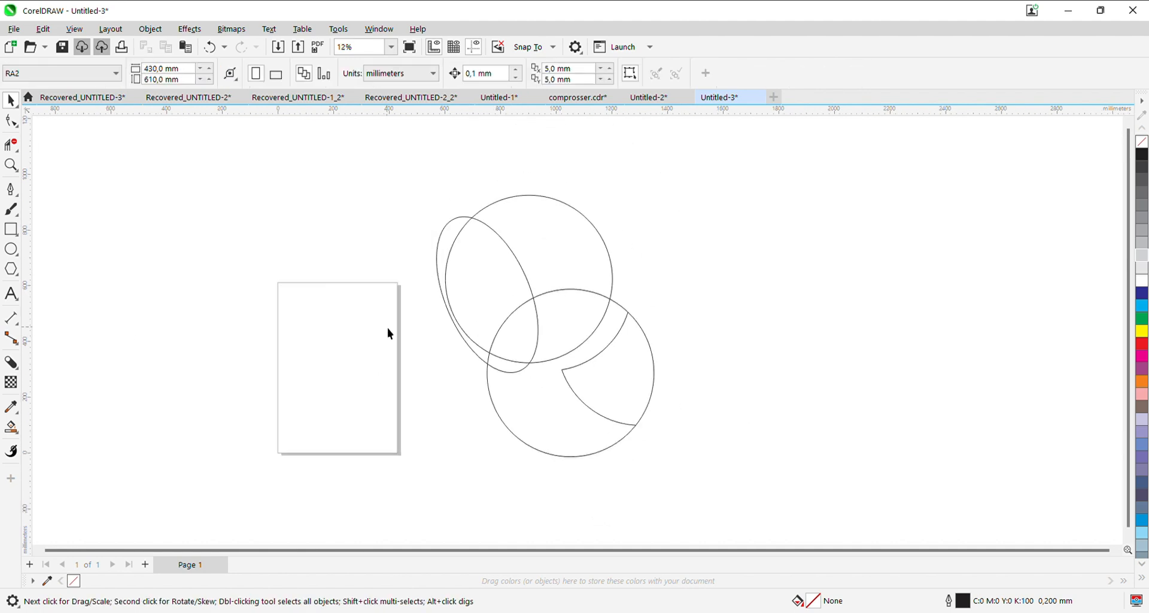
click(13, 145)
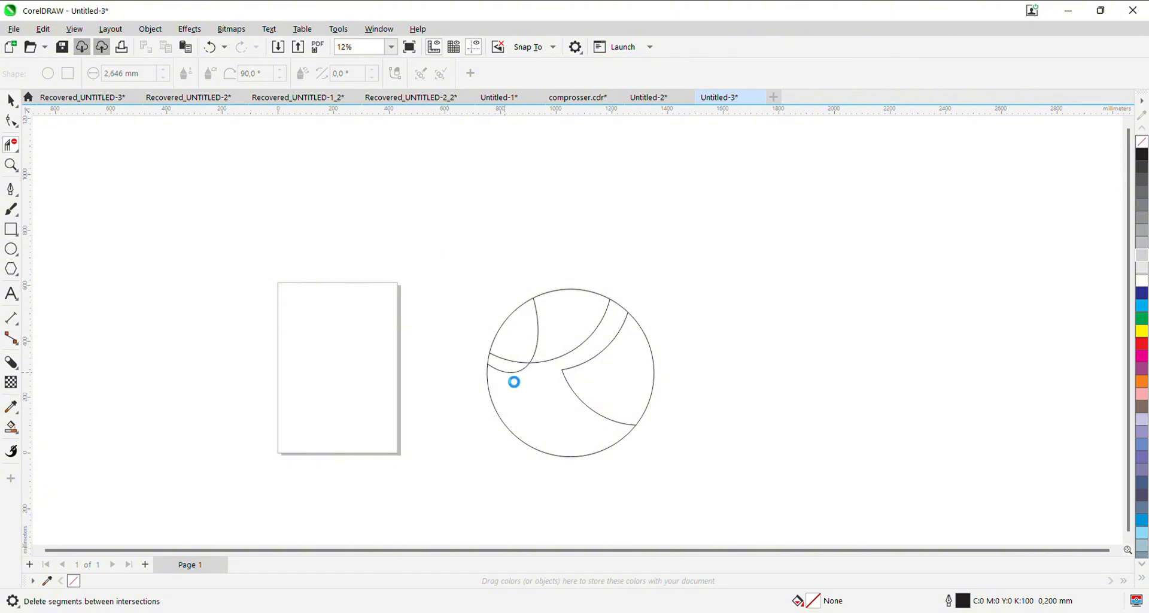
- Place two copies of the 600 mm main circle, one overlapping its right side and one overlapping its lower left
click(12, 100)
drag(555, 341, 526, 328)
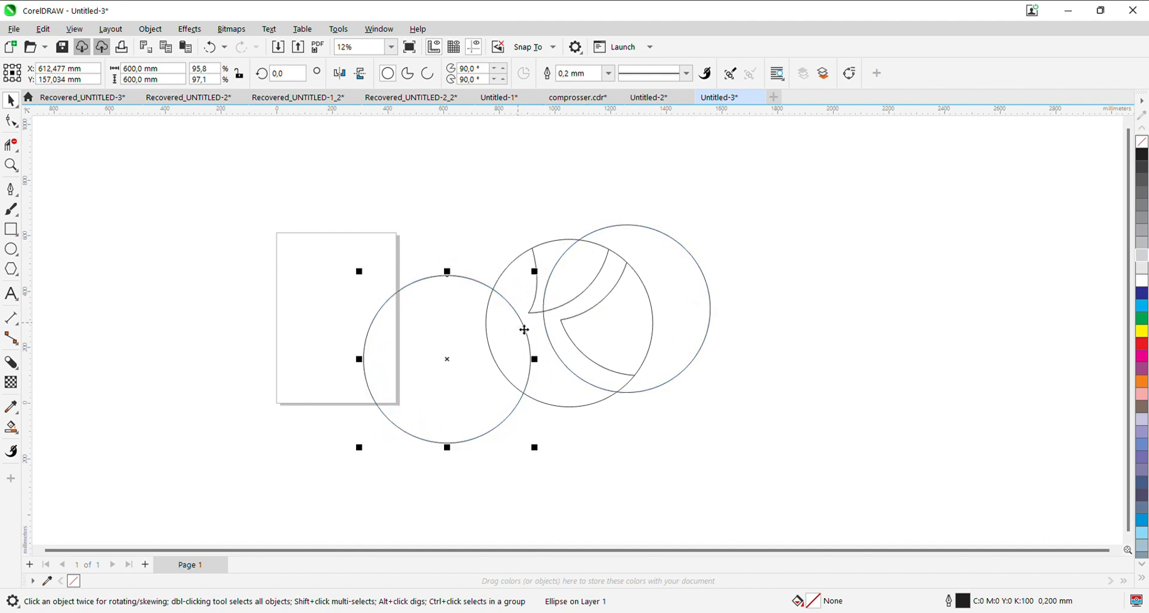
click(526, 329)
drag(685, 312, 666, 312)
click(667, 303)
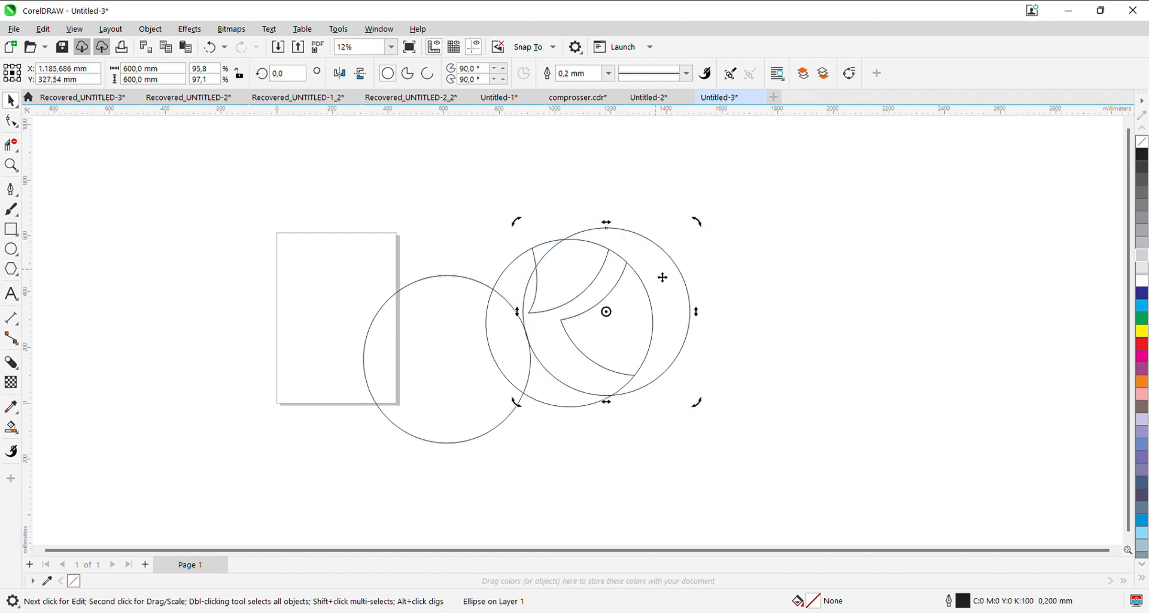
- Flatten the right circle copy into an ellipse at 68.8% height, rotate it to about 327° and position it over the main circle
click(662, 277)
drag(606, 223, 608, 272)
drag(670, 323, 676, 321)
click(676, 322)
mouse_move(698, 270)
mouse_down()
mouse_move(711, 293)
mouse_move(677, 329)
mouse_move(701, 272)
mouse_up()
click(677, 325)
click(681, 315)
- Shift the right ellipse slightly and rotate it to about 344.3°
click(508, 359)
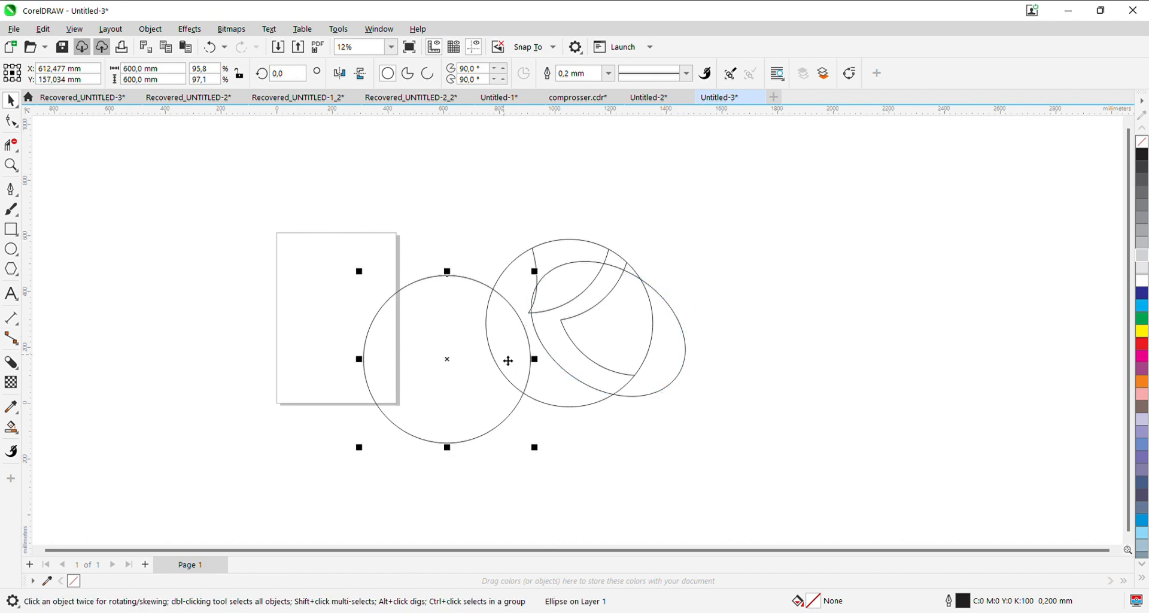
drag(430, 365, 423, 341)
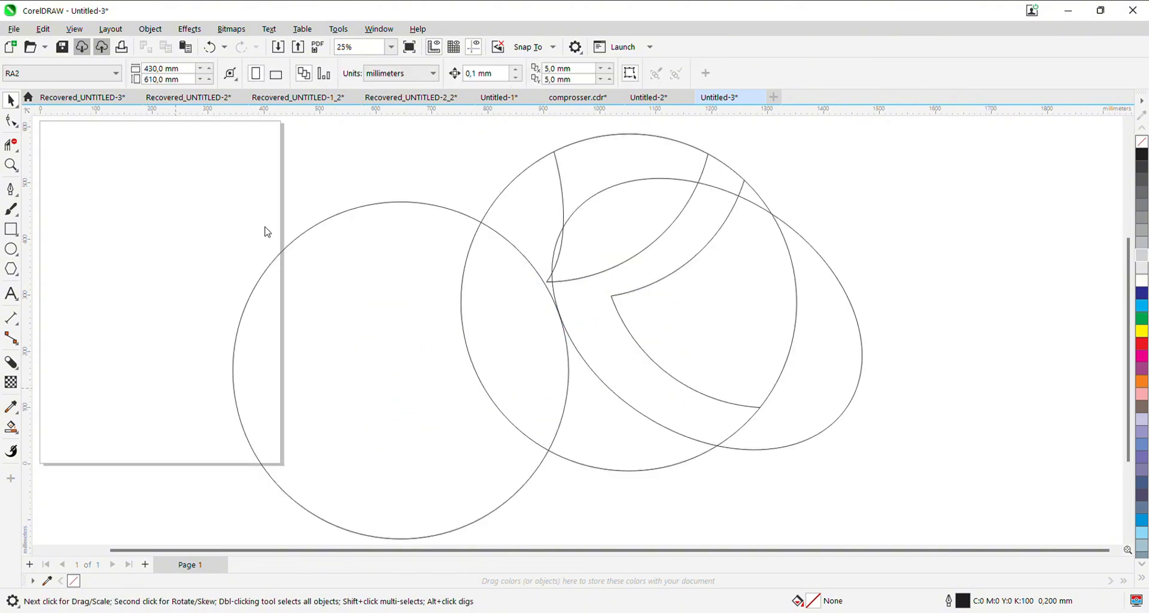
click(627, 302)
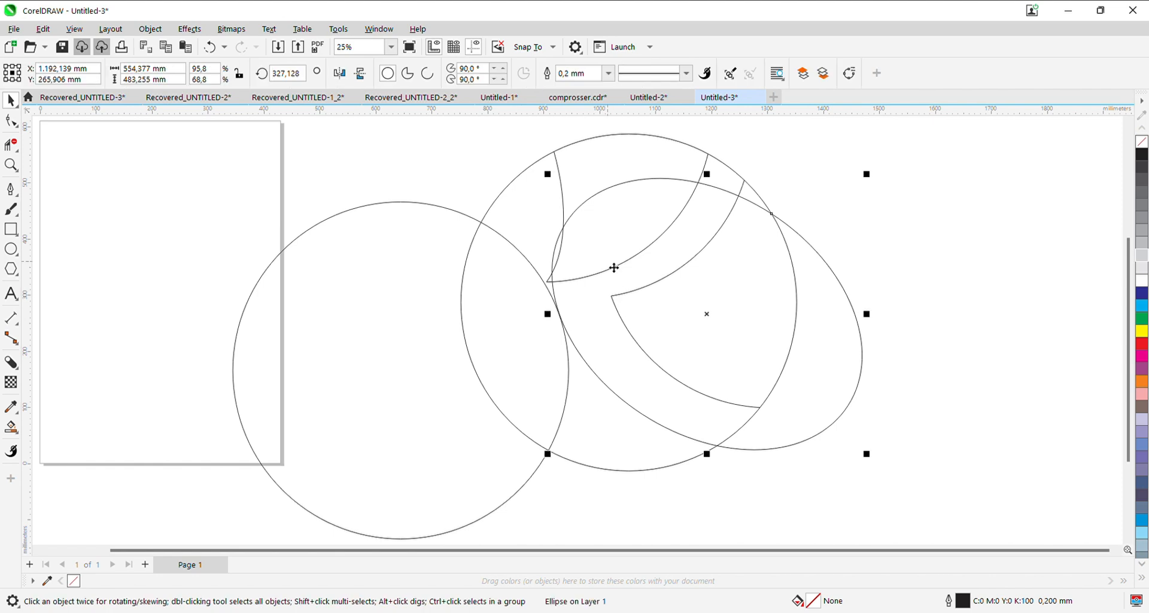
drag(613, 258, 613, 273)
click(613, 273)
drag(874, 473, 825, 404)
click(813, 410)
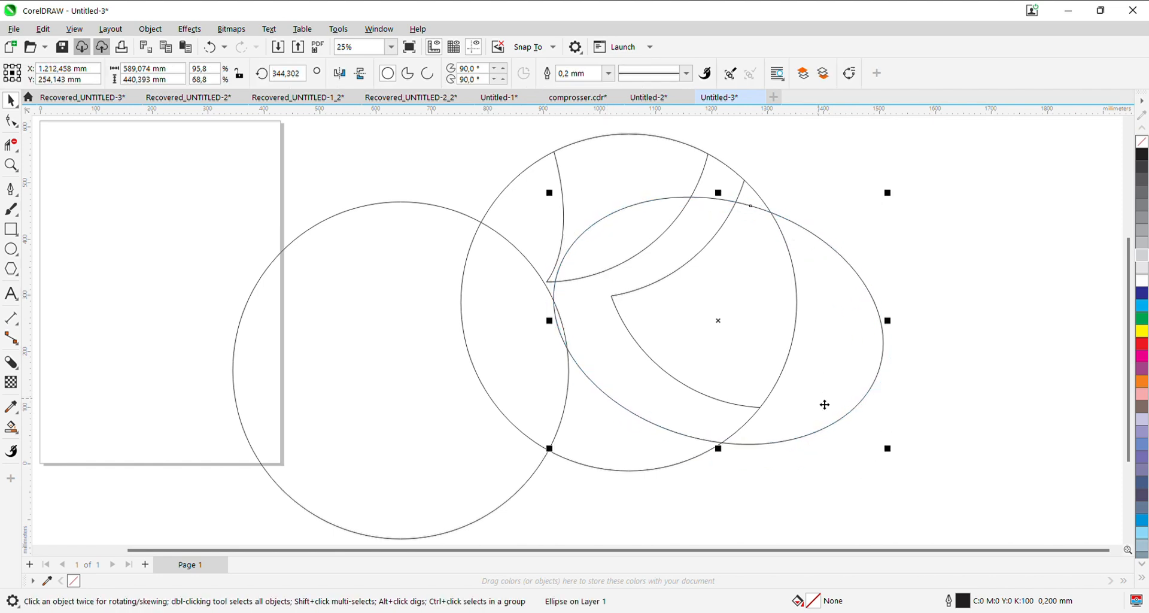
- Nudge the lower-left circle so it meets the ellipse, and rotate the ellipse to about 352.2°
drag(379, 411, 377, 412)
shift+click(838, 382)
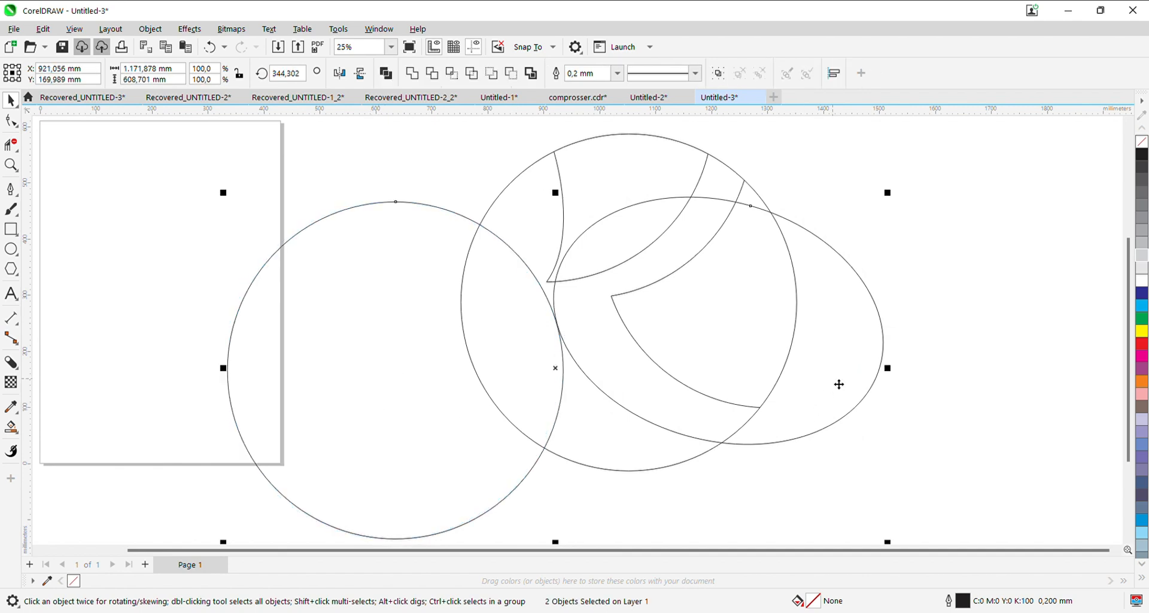
mouse_move(839, 381)
mouse_down()
mouse_move(823, 385)
mouse_move(837, 381)
mouse_up()
key(Escape)
click(834, 389)
drag(890, 191, 860, 181)
scroll(931, 369, down, 2)
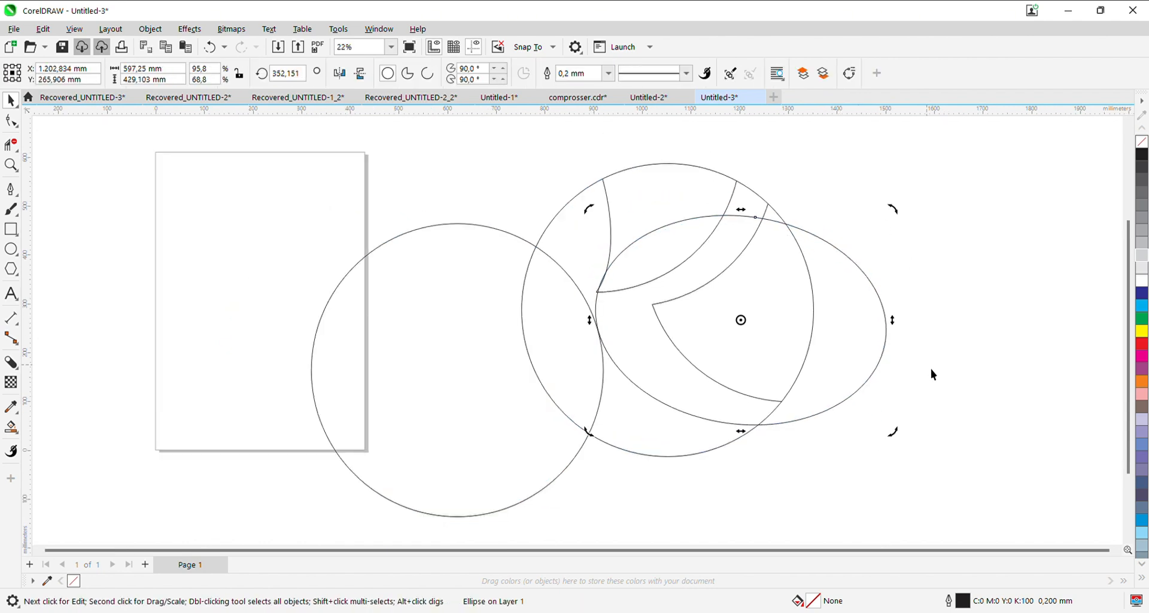
- Delete the segments of the lower-left circle and the ellipse that lie outside the main circle, plus the ellipse's short upper-right remnant
click(10, 144)
click(385, 246)
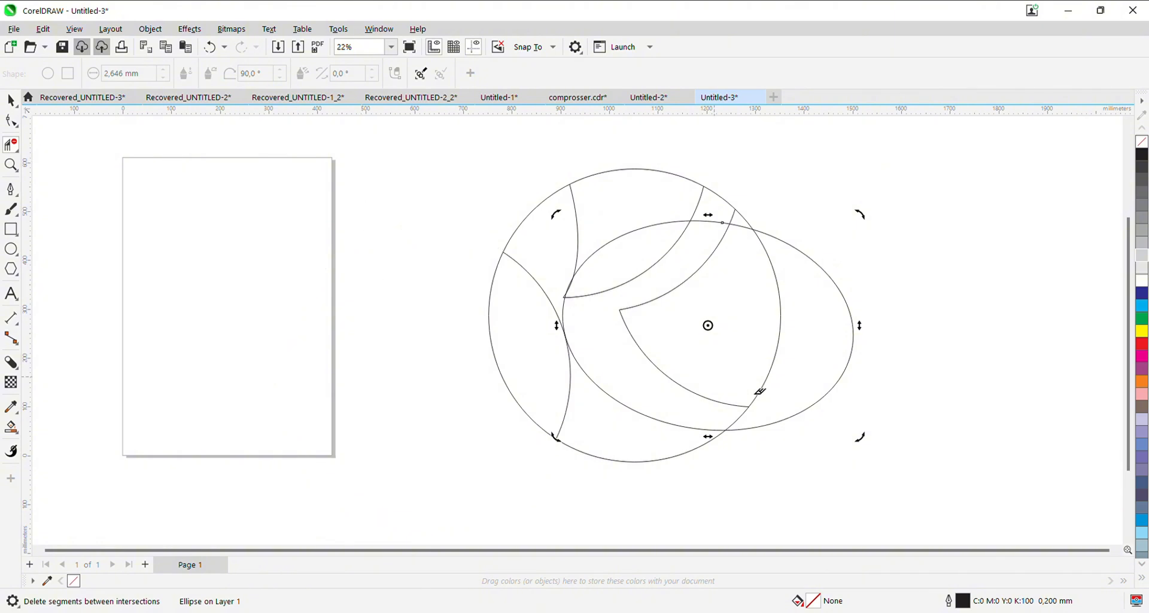
click(855, 350)
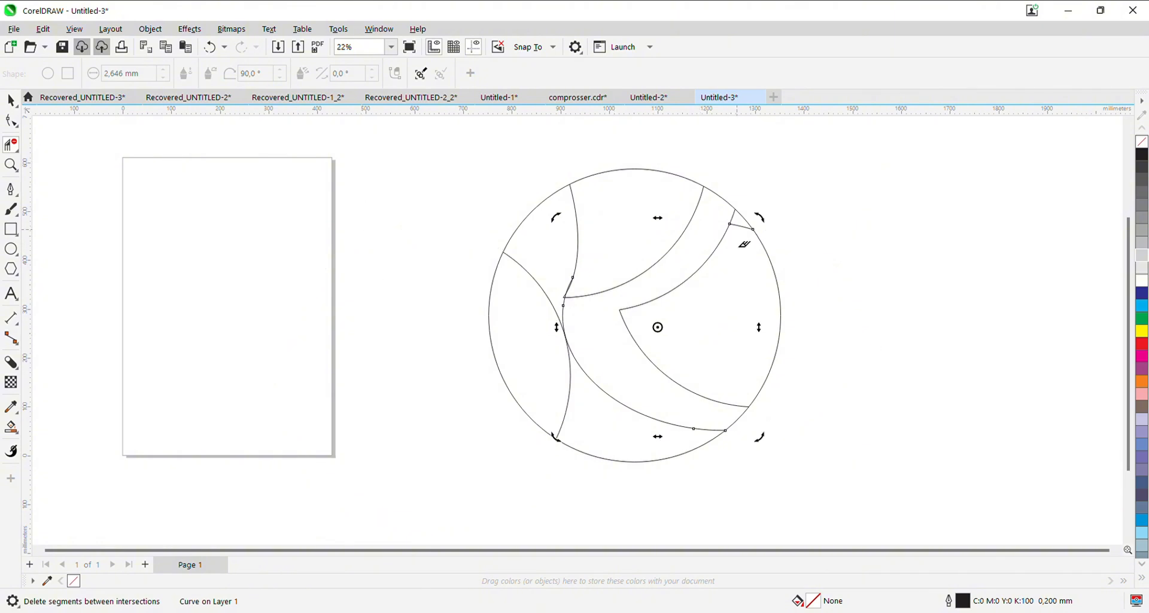
click(744, 228)
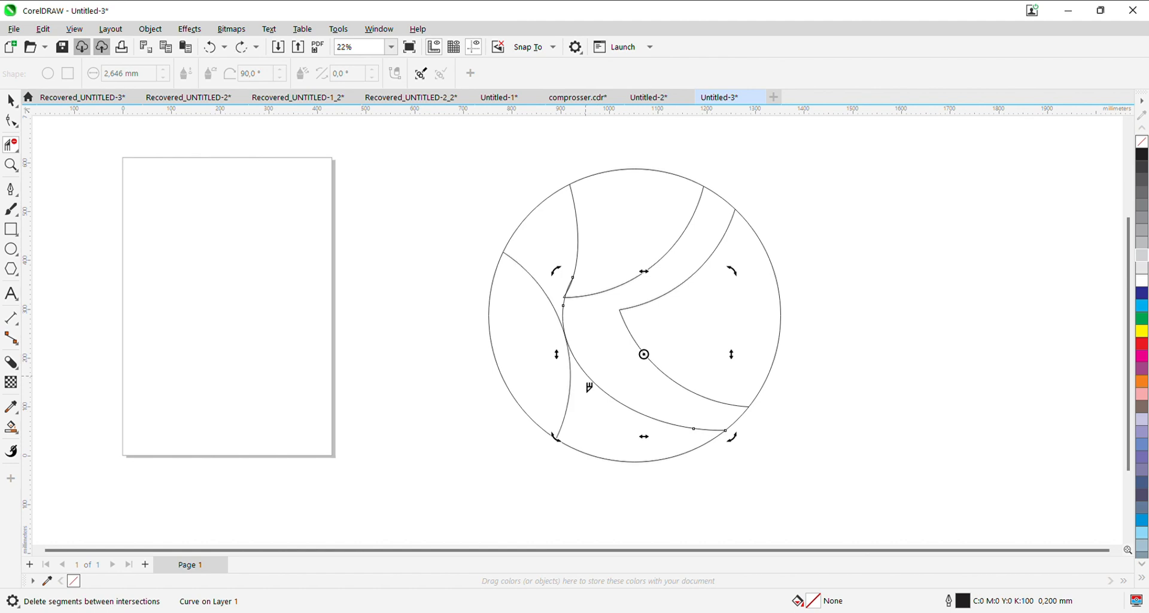
- Shift the lower arc slightly left so its lower-right end meets the main circle's edge
scroll(589, 387, up, 2)
click(9, 102)
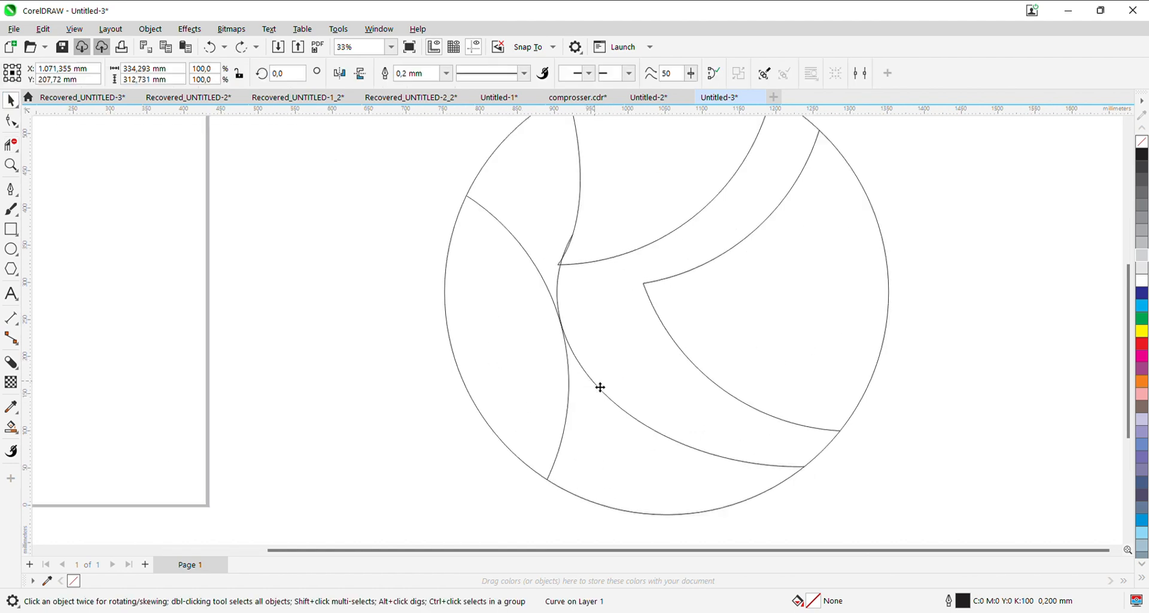
click(594, 388)
scroll(634, 420, up, 5)
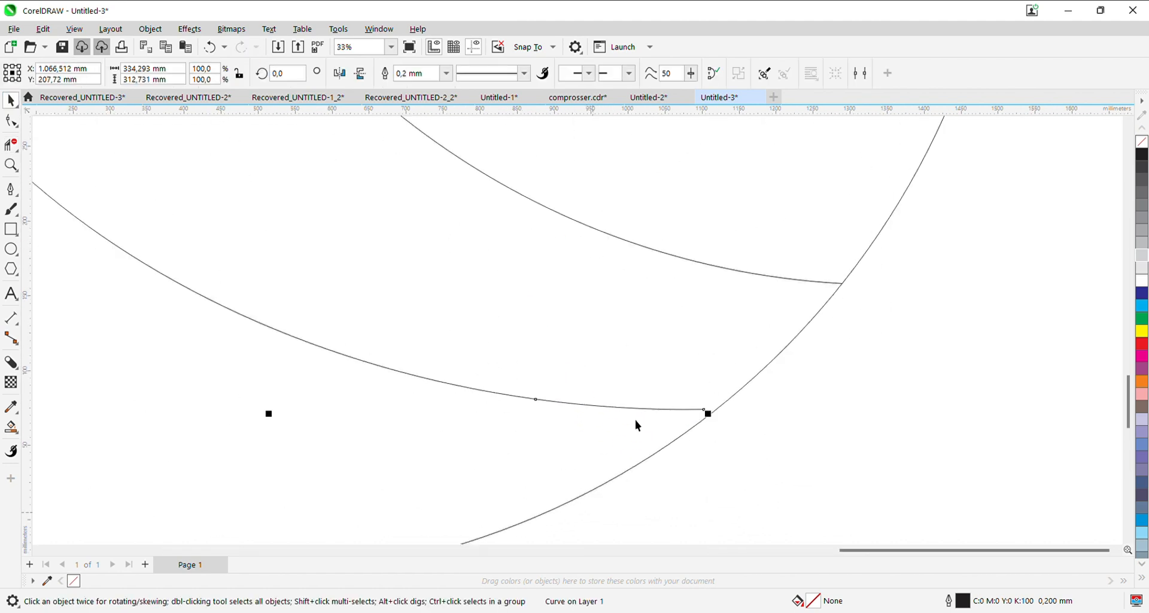
scroll(633, 422, down, 6)
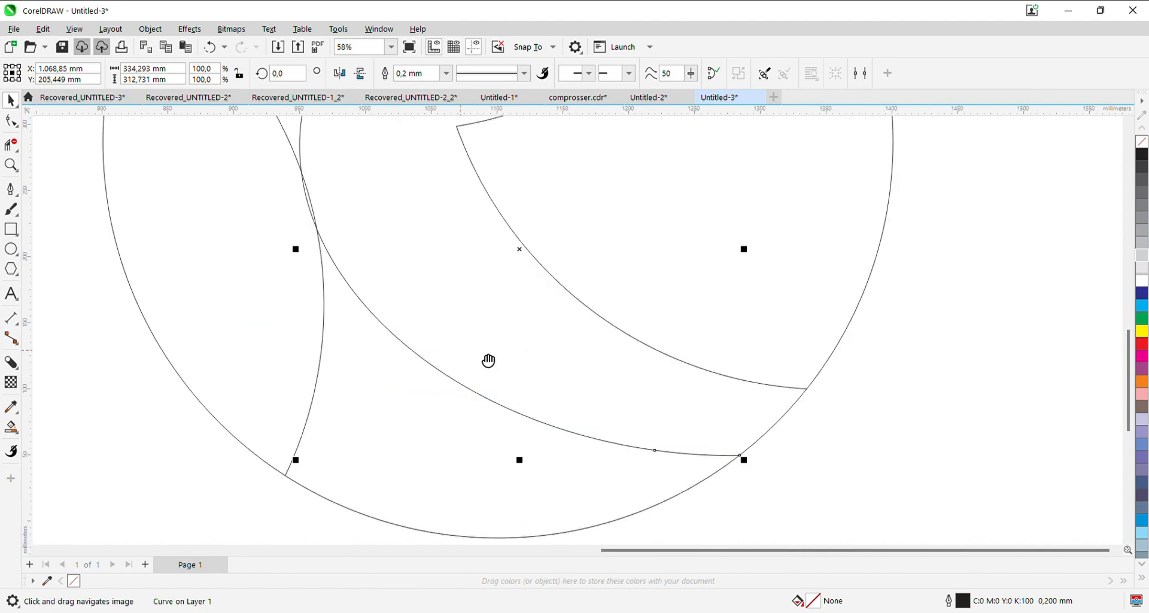
drag(578, 391, 566, 386)
- Delete the leftover segments between and beyond the arc crossings, leaving clean pointed corners on the left side of the shape
click(11, 144)
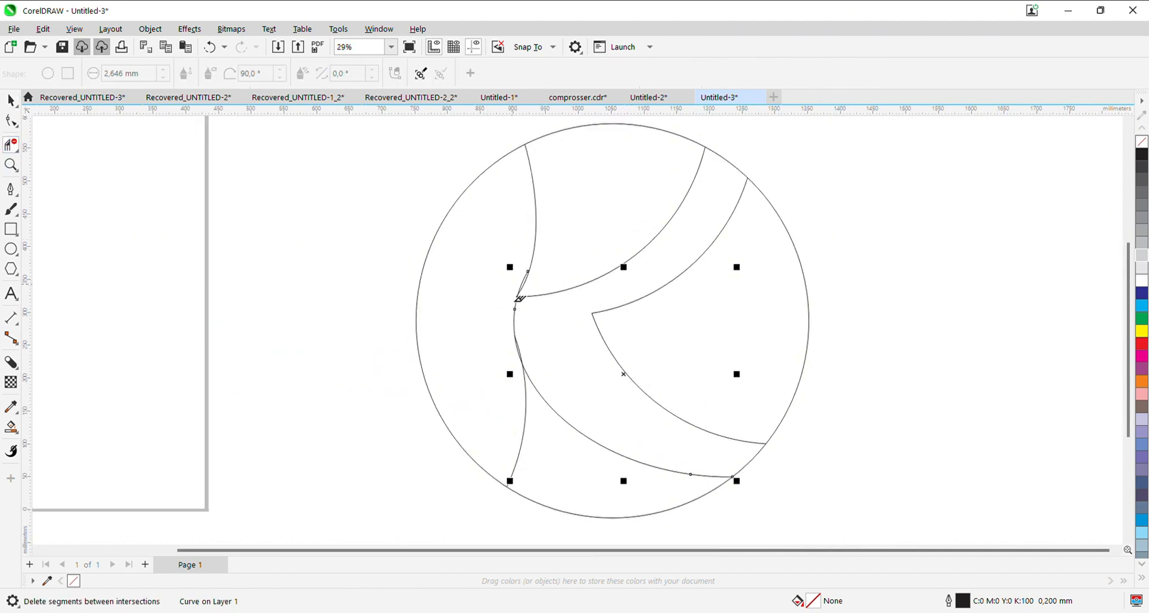
scroll(525, 361, up, 2)
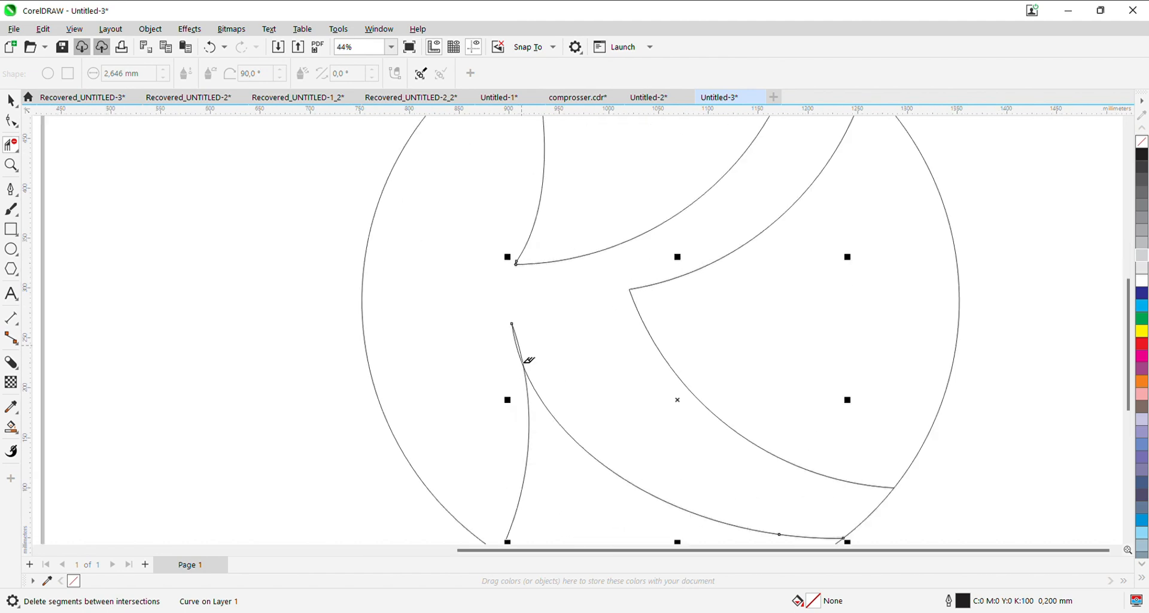
click(10, 100)
scroll(384, 274, down, 2)
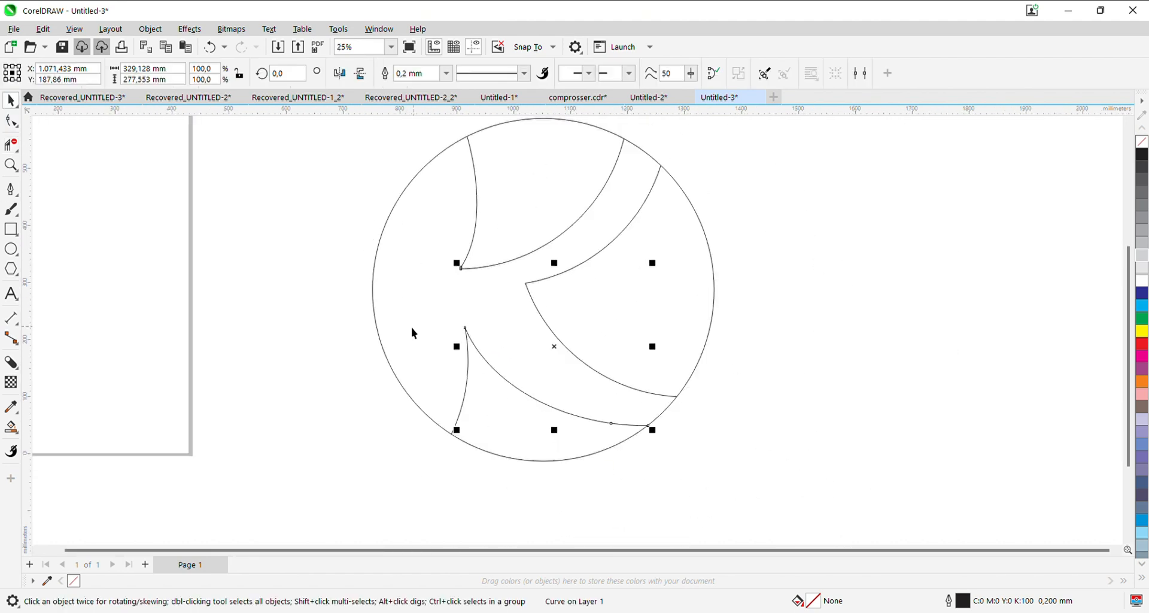
drag(411, 327, 483, 351)
click(411, 352)
- Draw a vertical line with the Pen tool through the main circle's left part and delete its ends outside the circle
click(14, 191)
click(499, 141)
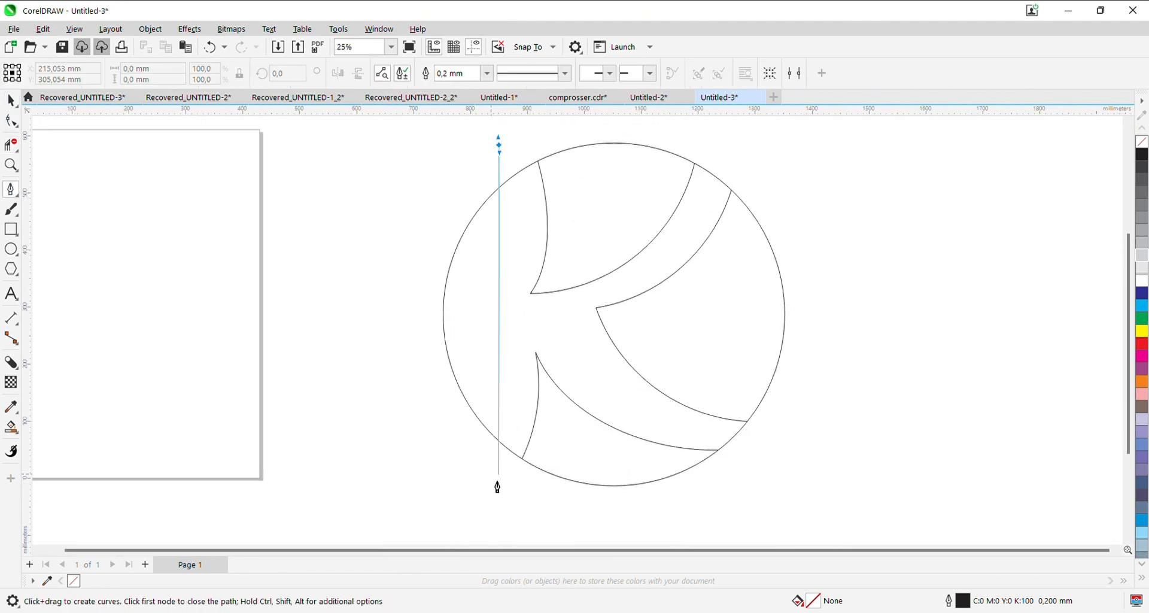
click(499, 485)
key(space)
click(13, 148)
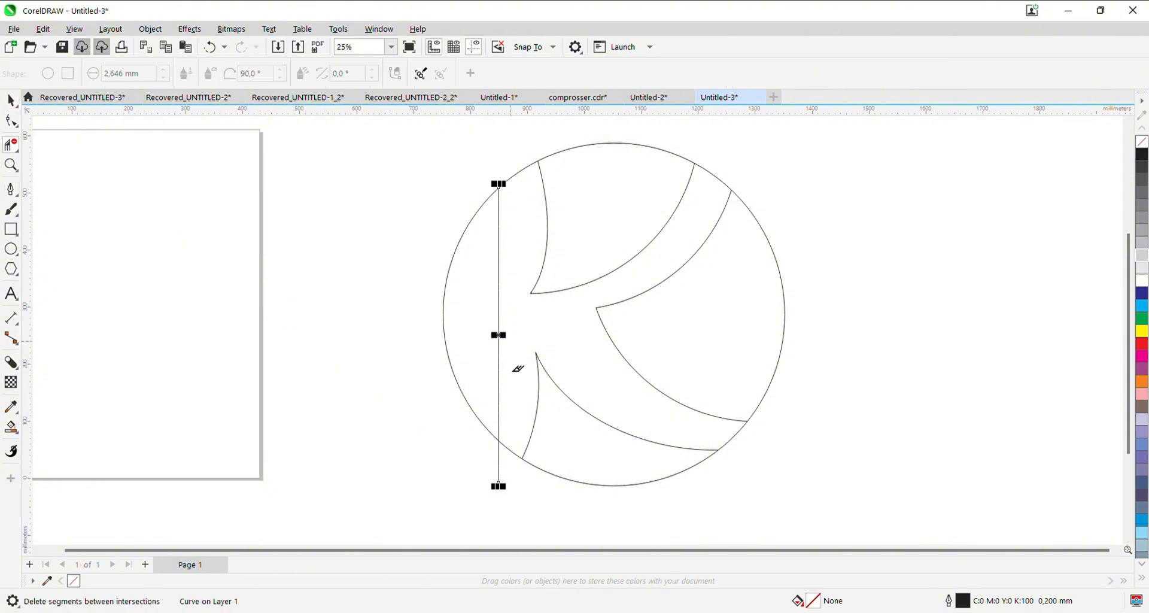
click(11, 100)
- Create a smaller concentric copy of the main circle inside it
scroll(374, 267, down, 3)
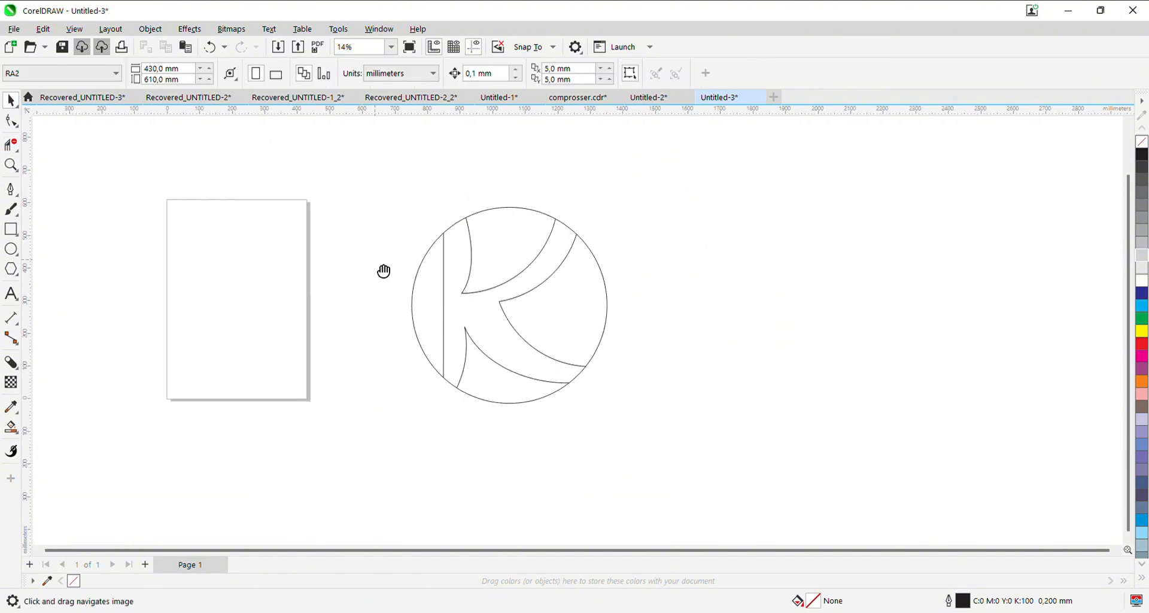
click(575, 248)
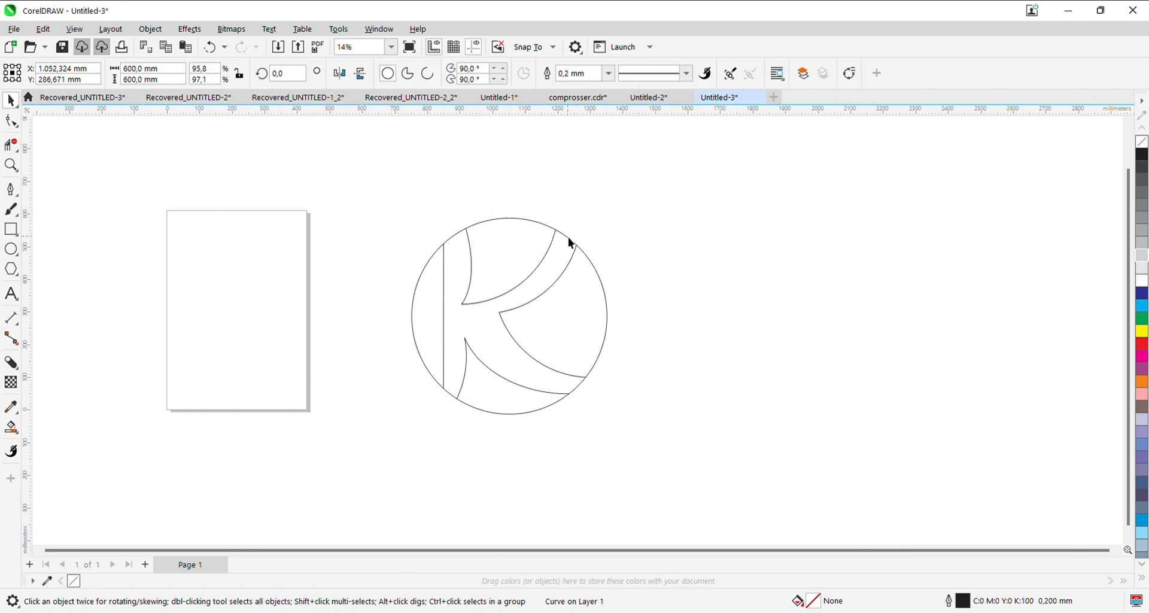
mouse_move(616, 423)
mouse_down()
mouse_move(589, 403)
mouse_move(600, 413)
mouse_up()
scroll(569, 251, up, 2)
shift+click(569, 239)
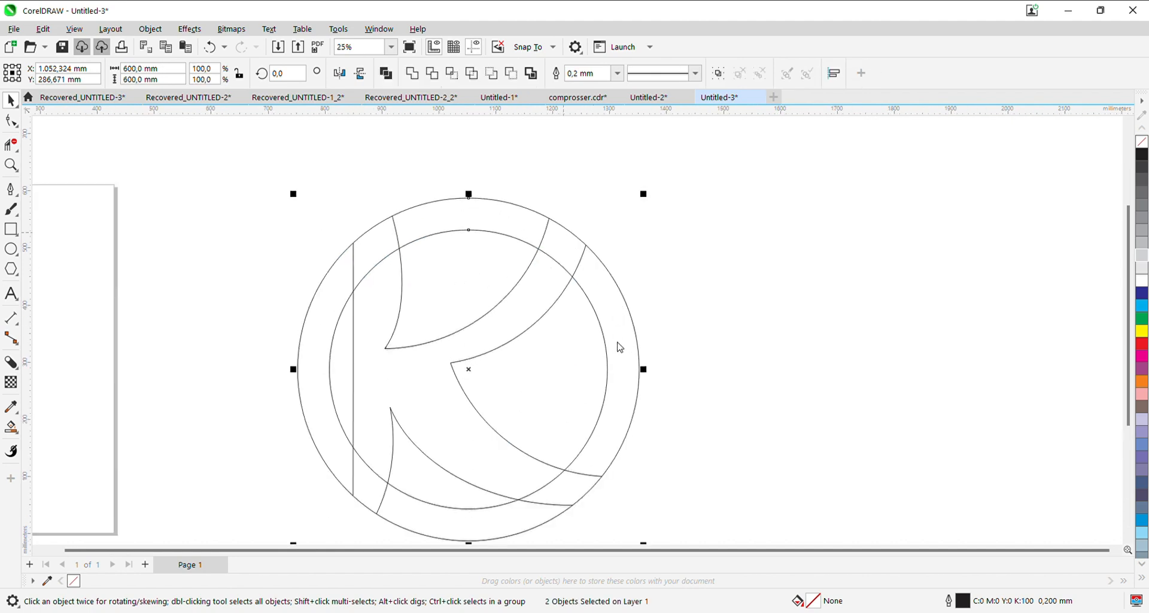
click(167, 331)
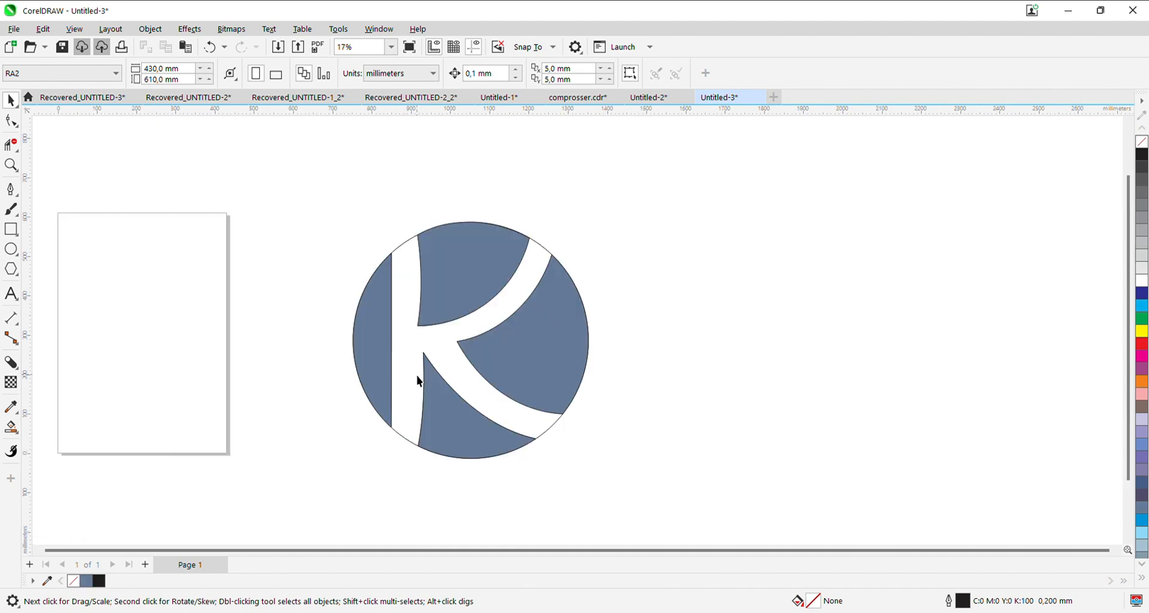
- Select the four blue segments and both circles together and move them to the right, clear of the construction curves
click(470, 391)
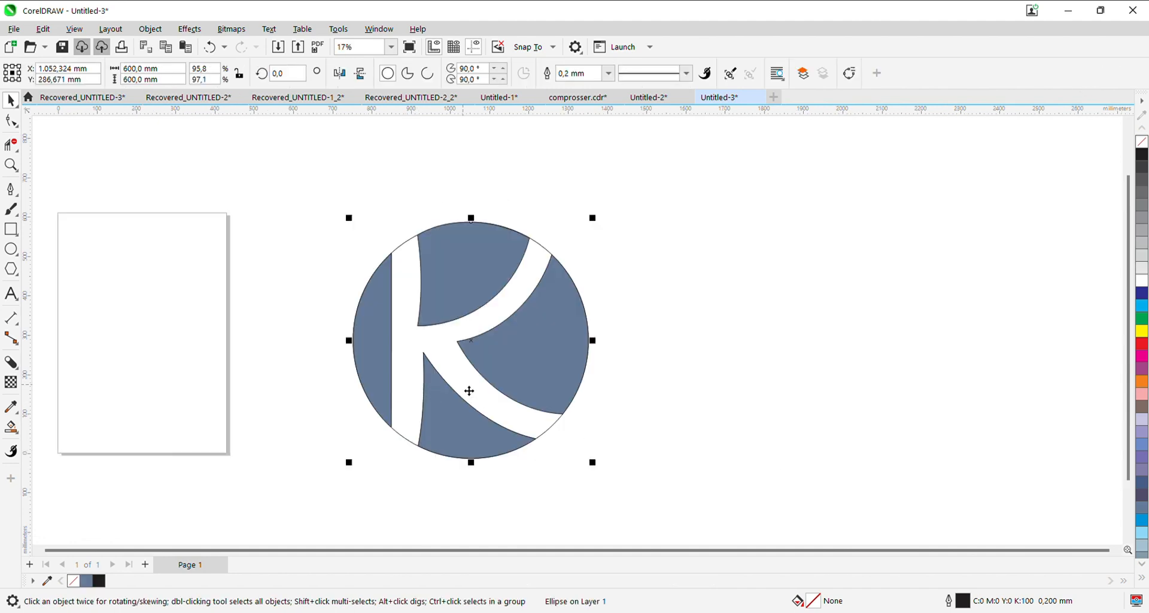
scroll(594, 217, up, 2)
drag(597, 214, 577, 254)
right_click(578, 254)
drag(469, 371, 591, 308)
drag(610, 373, 464, 386)
shift+click(425, 185)
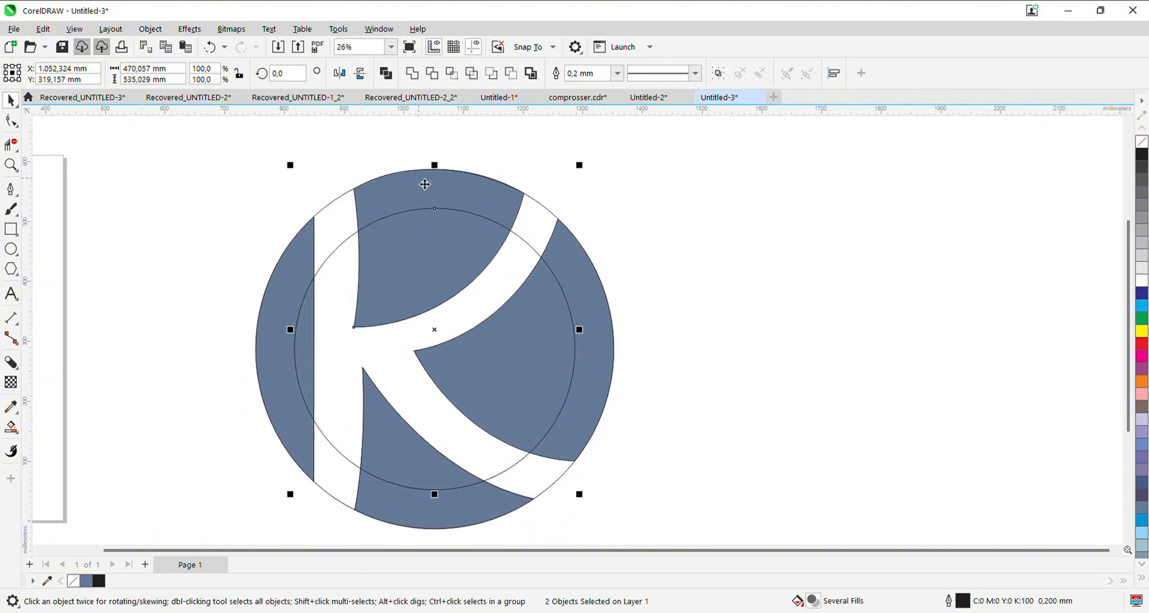
shift+click(499, 443)
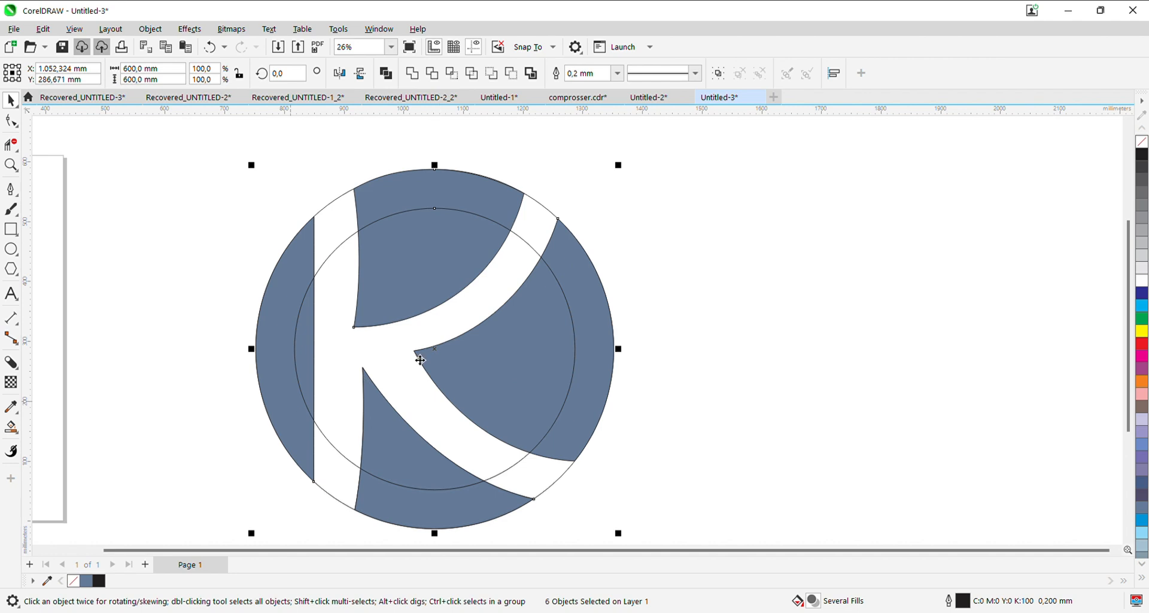
drag(420, 360, 805, 359)
- Delete the leftover construction lines and arcs at the logo's original position
click(250, 181)
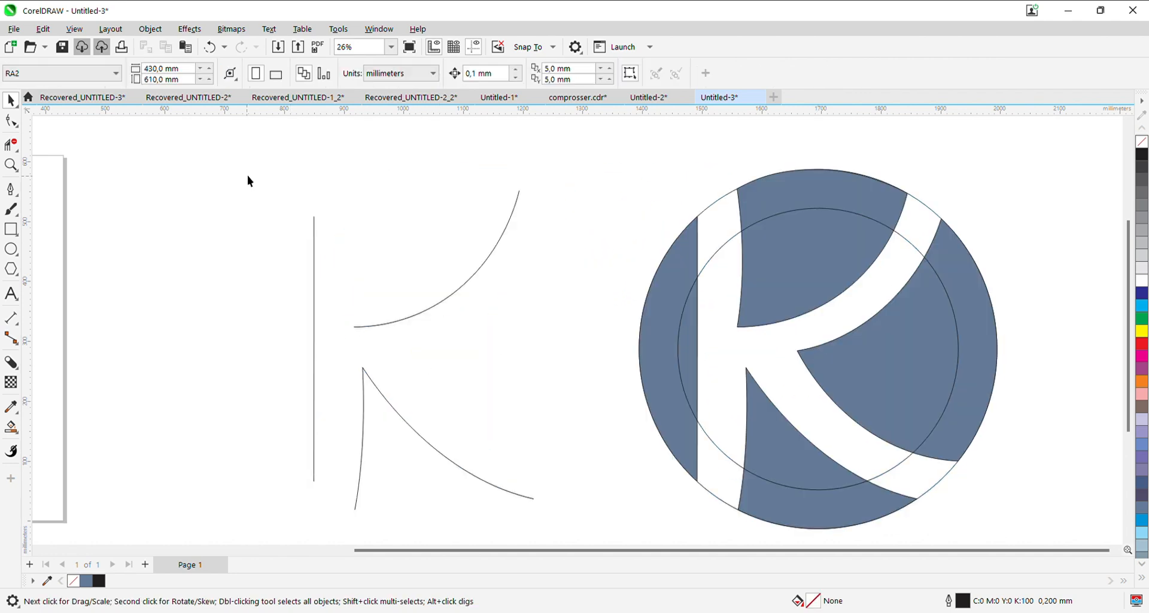
drag(247, 177, 614, 543)
key(Delete)
- Fill the inner circle with 30% black grey and send it behind the blue segments
drag(678, 397, 336, 451)
click(373, 321)
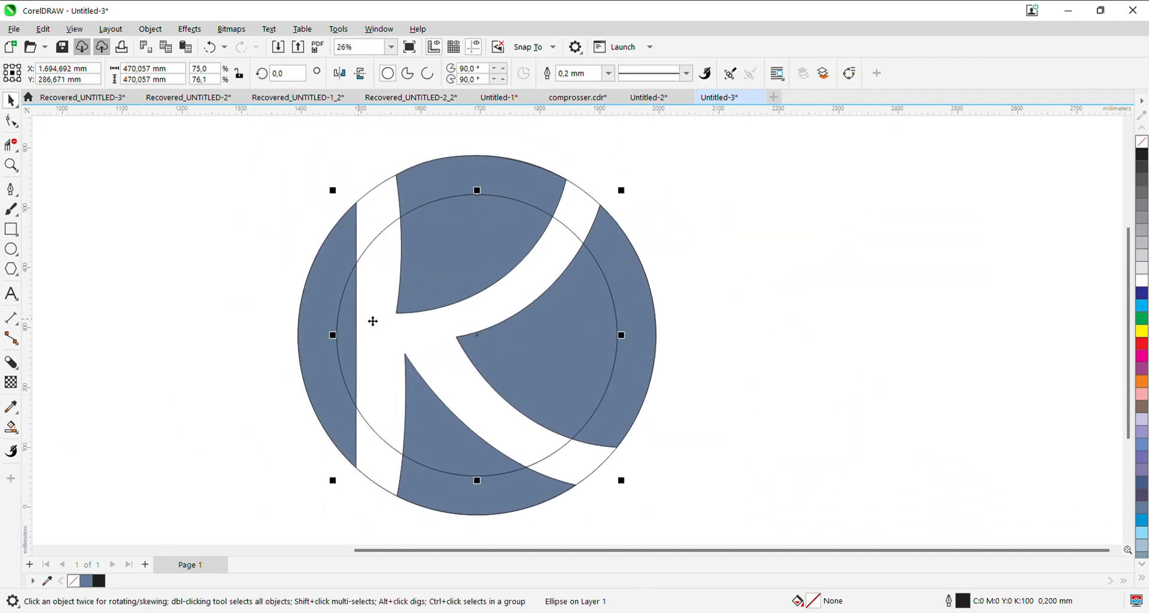
click(1143, 252)
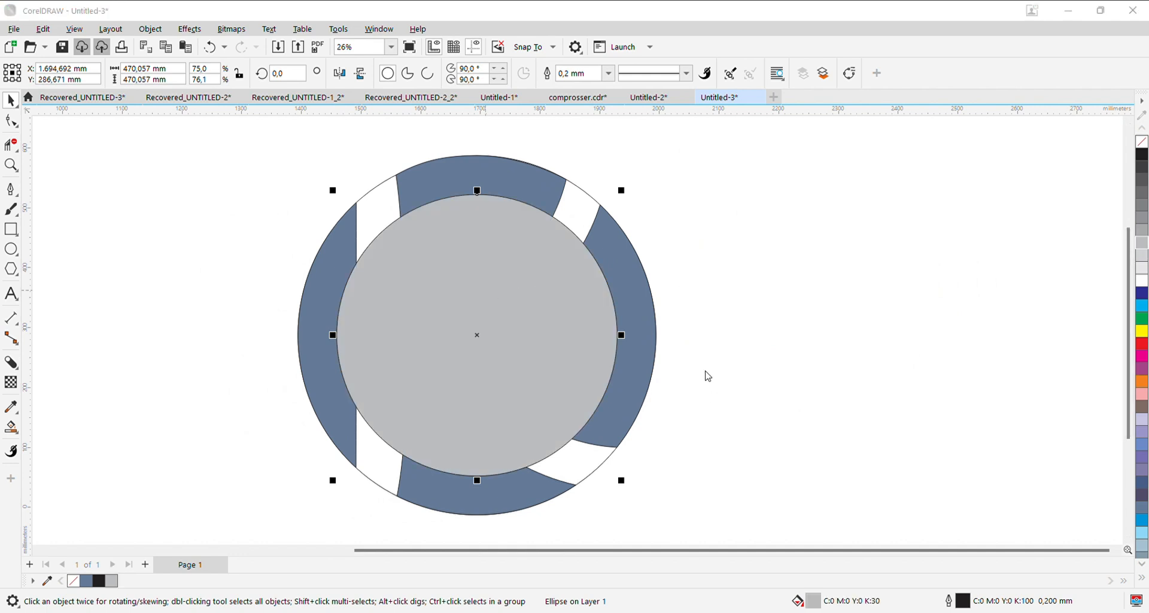
key(shift+Page_Down)
click(708, 370)
- Shrink the outer circle about its centre to about 531 mm, leaving a thin ring around the grey circle
drag(594, 334, 611, 365)
click(571, 293)
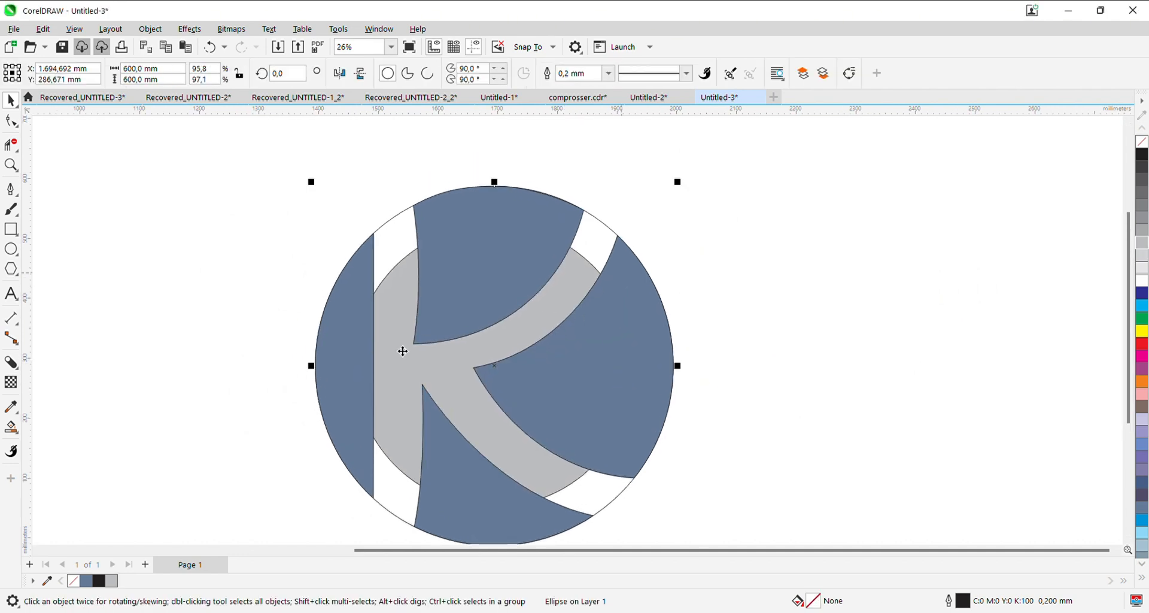
click(537, 319)
click(602, 303)
drag(676, 182, 679, 204)
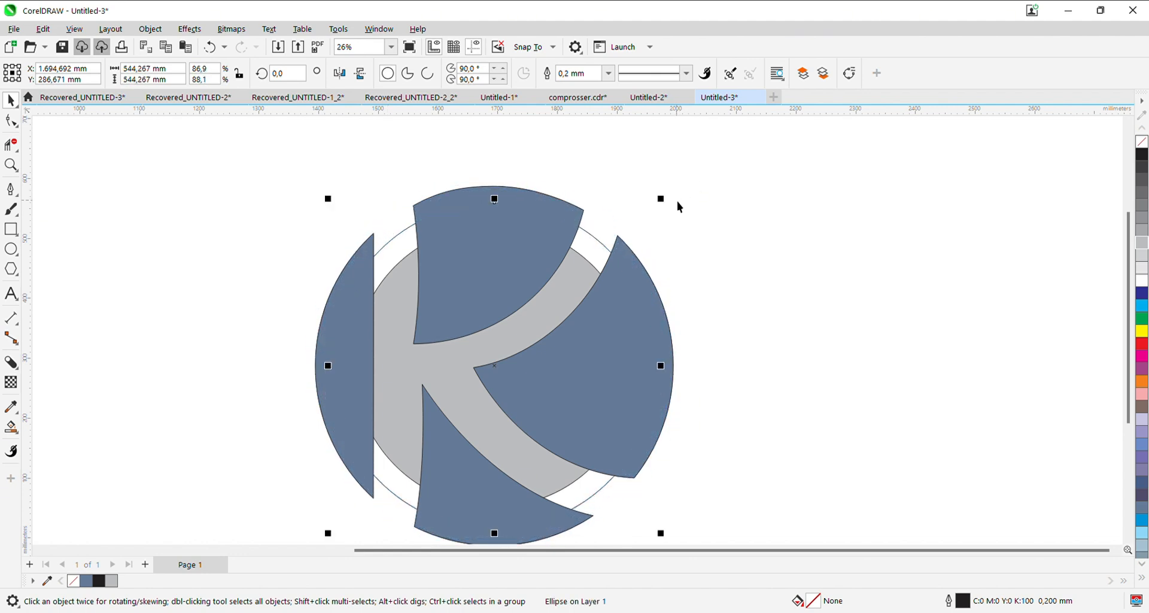
scroll(467, 335, down, 1)
click(377, 479)
click(417, 434)
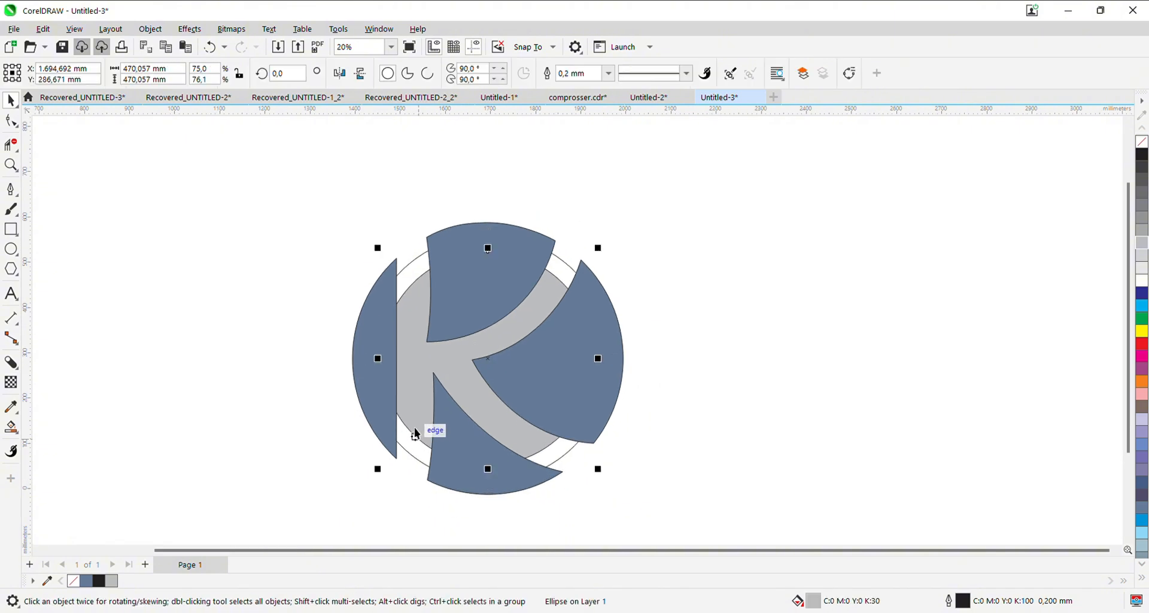
click(270, 474)
- Add black block shadows to the upper and right blue segments, extending along their edges over the K's upper arm
scroll(438, 255, up, 2)
click(492, 340)
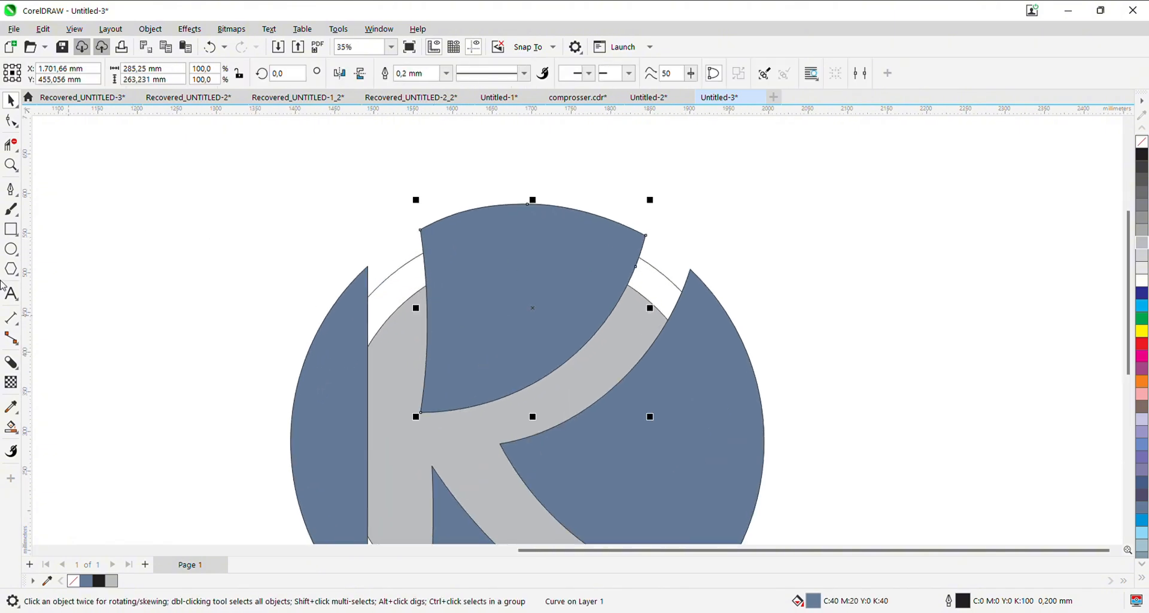
click(11, 362)
drag(534, 310, 438, 271)
drag(511, 400, 469, 305)
click(463, 270)
drag(408, 398, 448, 345)
drag(508, 252, 512, 253)
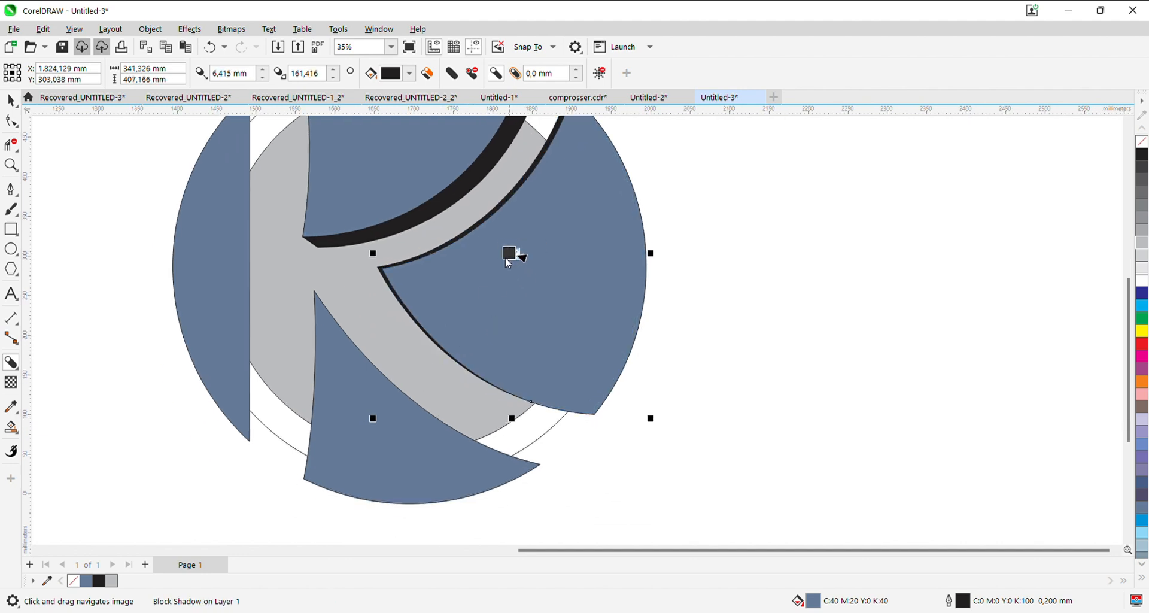
- Add black block shadows to the lower and left blue segments, extending into the K's leg and stem
drag(422, 401, 492, 347)
drag(428, 387, 500, 339)
drag(289, 372, 359, 444)
drag(356, 307, 341, 349)
scroll(607, 302, down, 1)
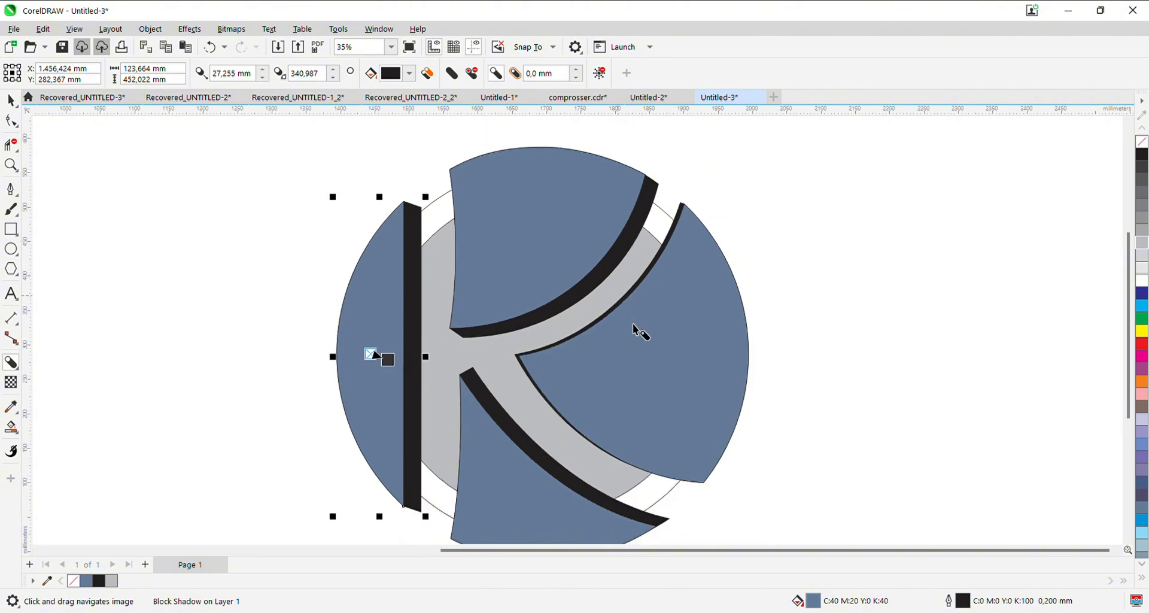
- Deepen the block shadow of the right blue segment slightly, to about 11 mm
scroll(575, 335, up, 2)
click(565, 346)
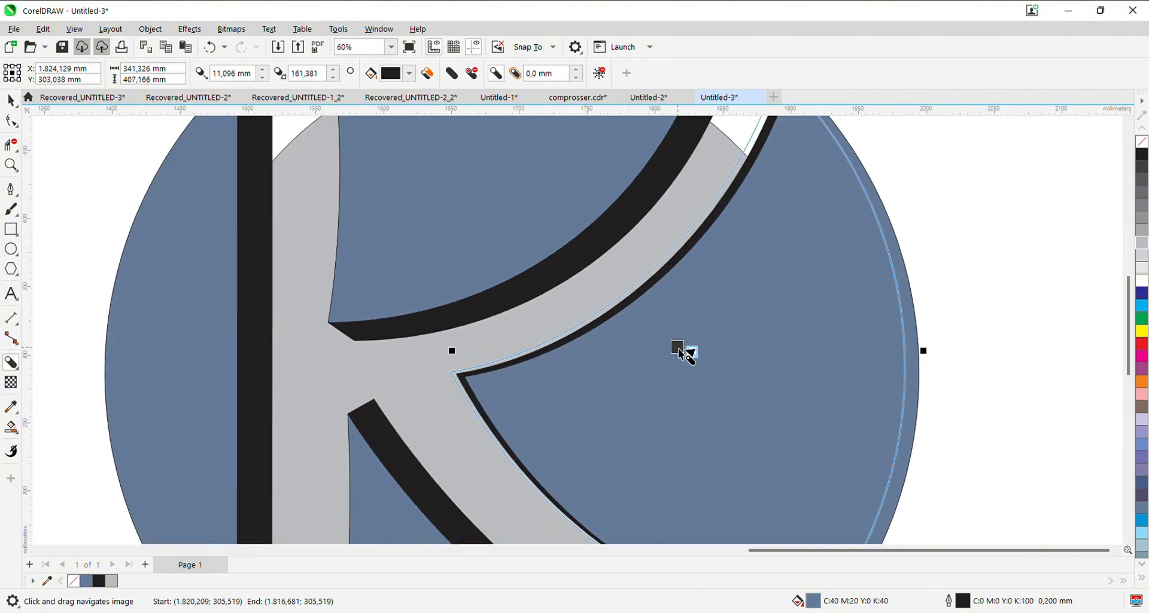
scroll(592, 365, down, 2)
key(space)
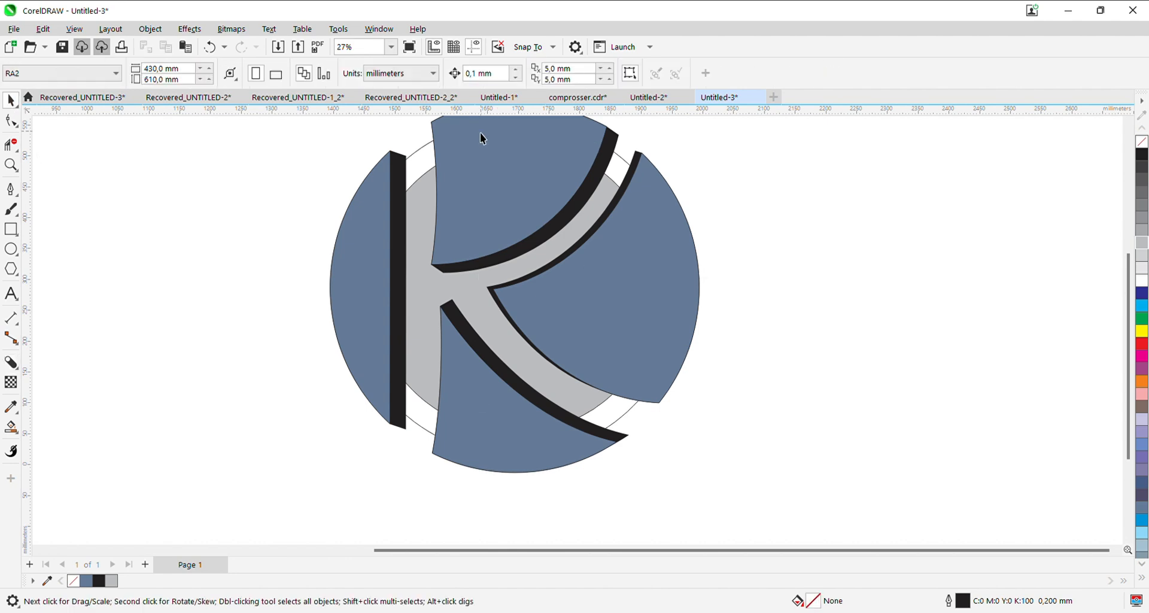
- Break the block shadows of the four blue segments apart into separate editable curves
click(501, 210)
scroll(501, 210, down, 1)
scroll(613, 190, up, 4)
drag(692, 188, 688, 194)
scroll(684, 188, down, 4)
scroll(640, 248, up, 2)
click(609, 266)
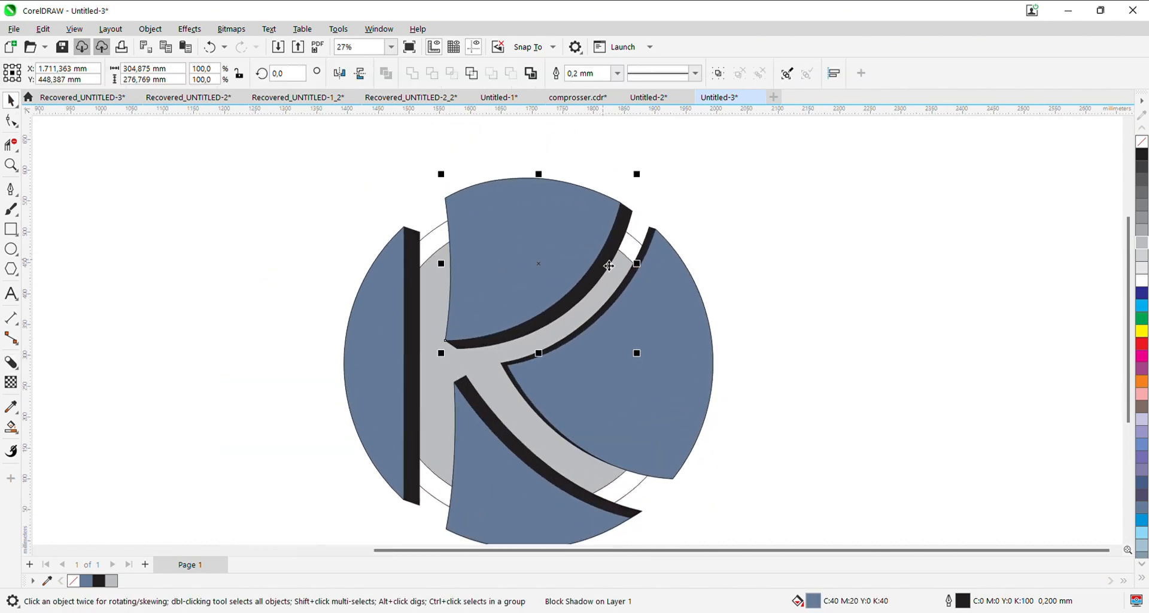
drag(742, 252, 739, 210)
click(648, 196)
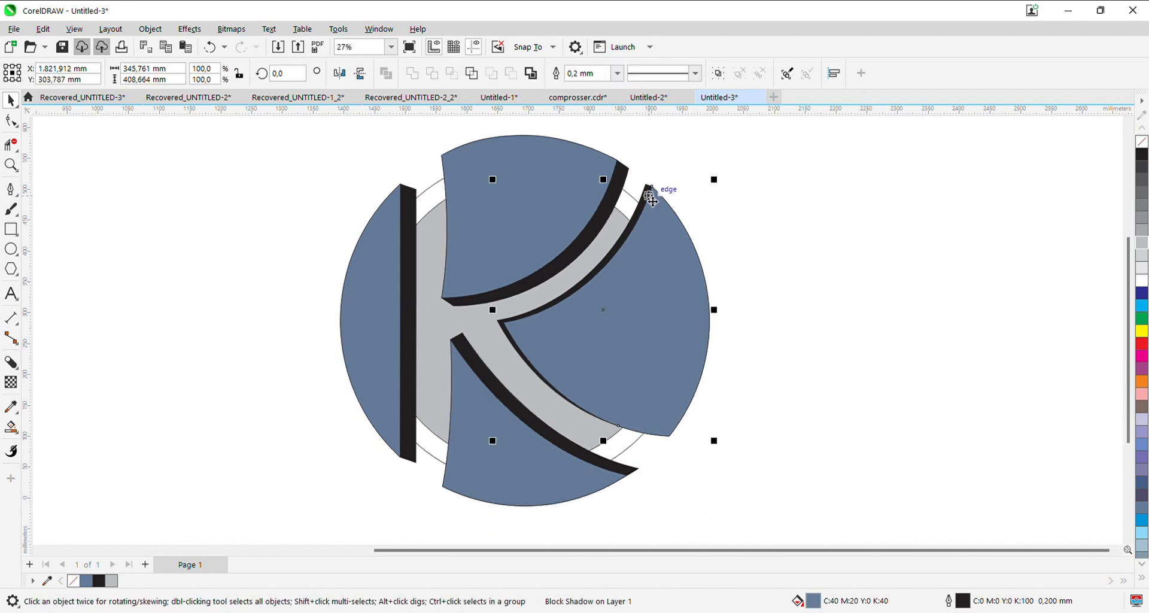
click(409, 217)
click(495, 386)
key(ctrl+k)
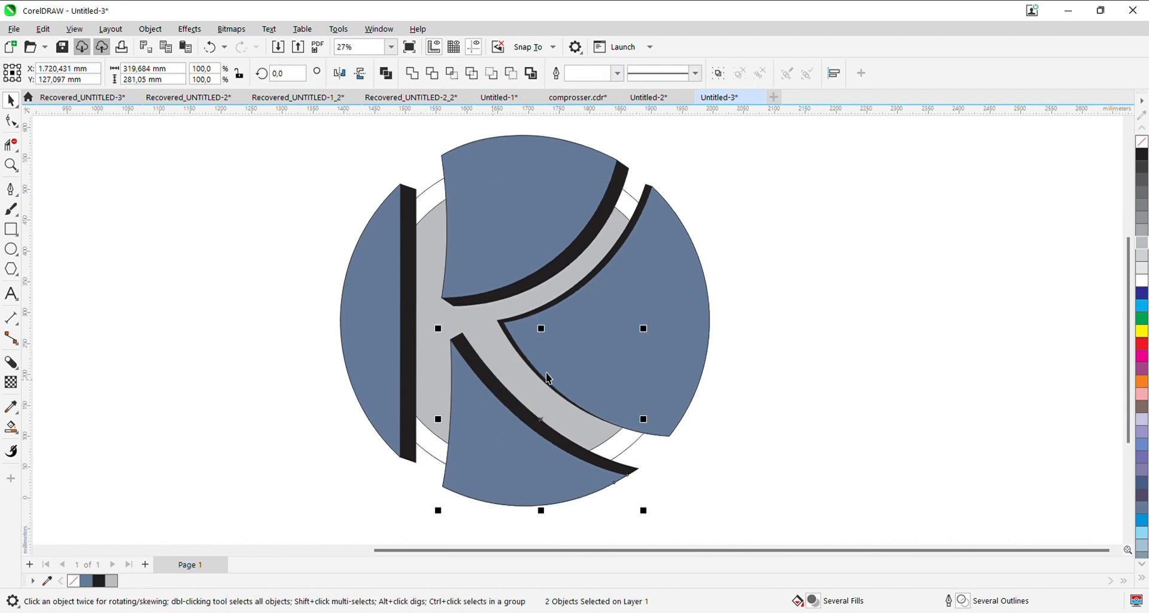
key(Escape)
- Try to move the upper-right corner node of the left segment's black shadow down onto the thin circle
click(11, 121)
click(409, 229)
scroll(409, 229, up, 1)
drag(407, 229, 416, 276)
scroll(397, 257, up, 2)
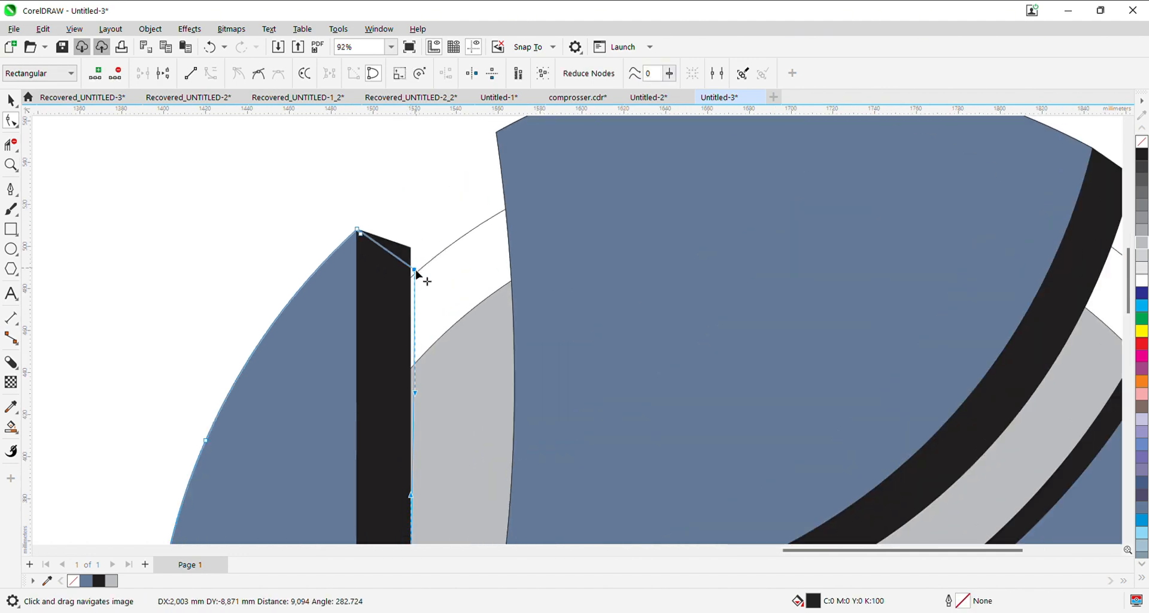
click(362, 236)
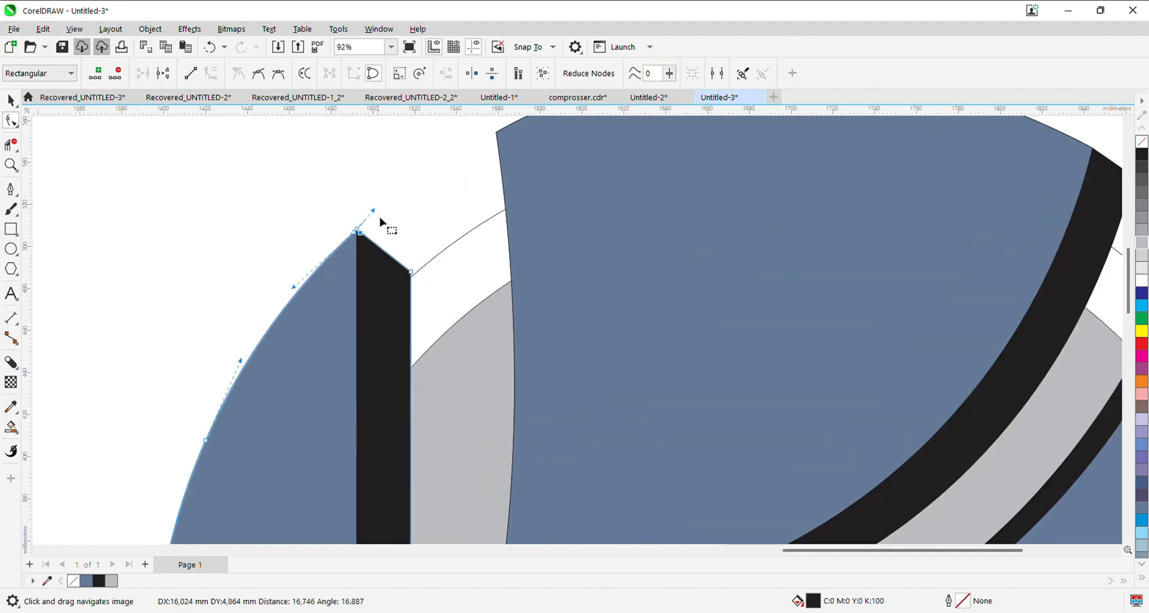
drag(380, 217, 364, 241)
drag(296, 289, 347, 257)
drag(411, 272, 413, 279)
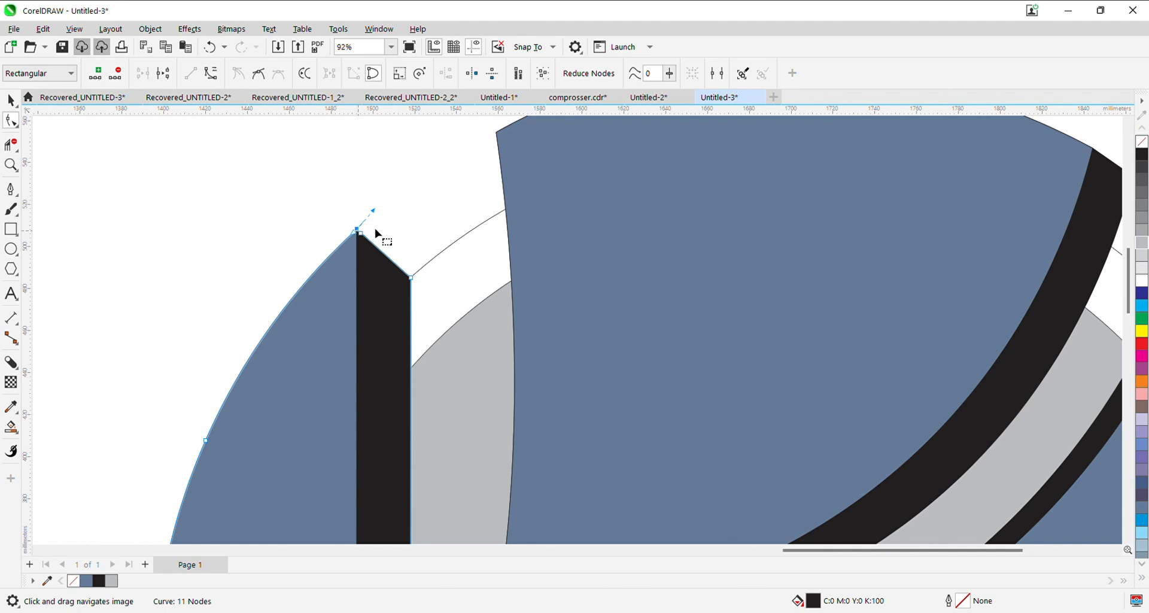
- Try to convert the slanted top edge of the left shadow to a curve and bend it into a rounded corner
click(212, 74)
drag(383, 250, 410, 259)
drag(393, 262, 411, 317)
drag(410, 257, 422, 254)
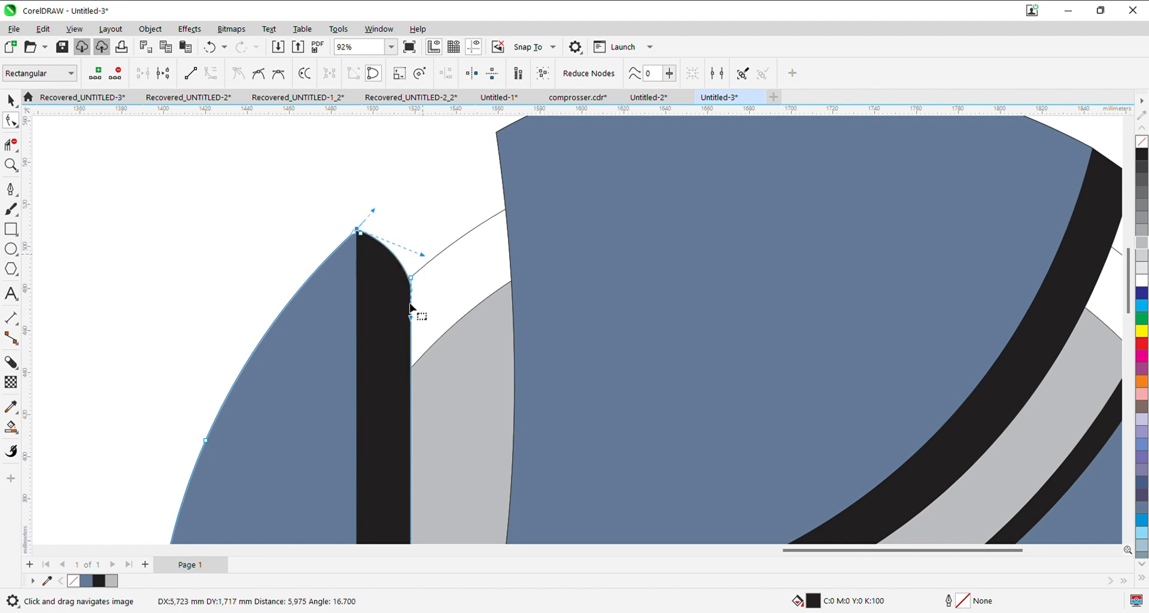
key(Delete)
key(ctrl+z)
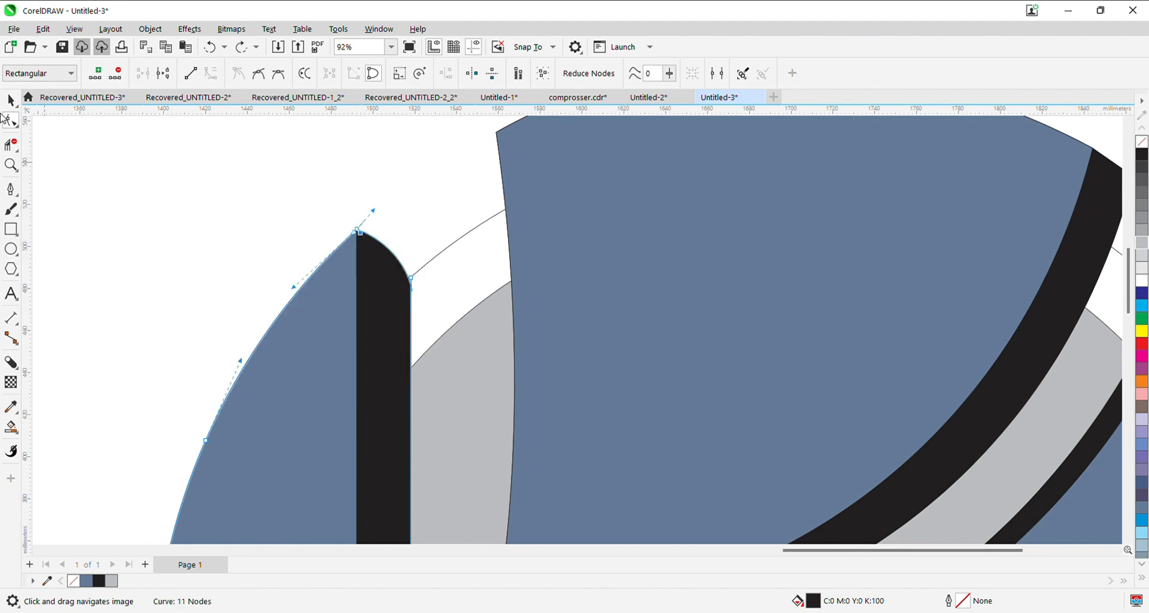
click(10, 102)
scroll(320, 284, down, 4)
scroll(374, 272, up, 2)
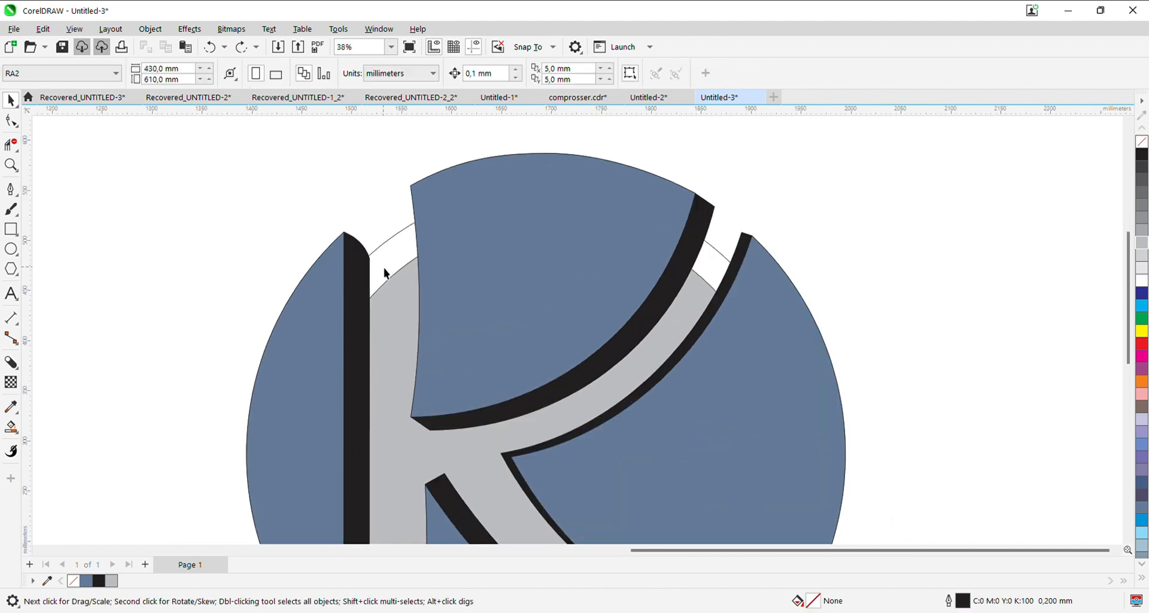
scroll(388, 279, down, 2)
scroll(389, 279, up, 1)
- Try to reshape the left shadow's top by adding and moving nodes near its upper-right corner, and undo the node edits
click(11, 120)
scroll(398, 302, up, 3)
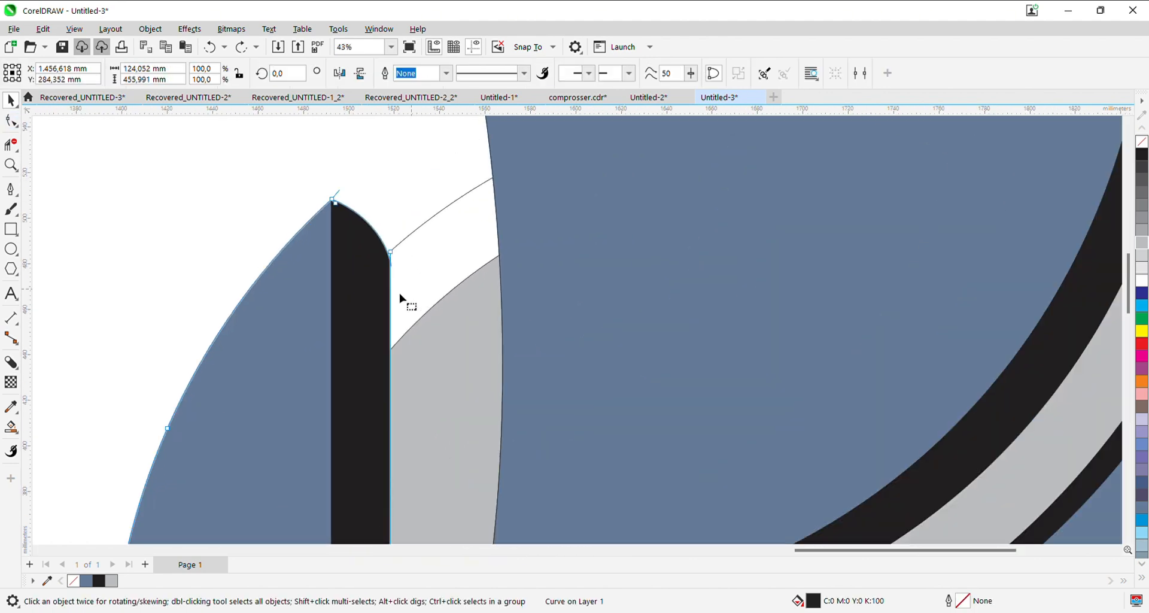
drag(392, 257, 392, 230)
double_click(390, 292)
drag(390, 280, 360, 271)
key(ctrl+z)
double_click(390, 281)
mouse_move(387, 237)
mouse_down()
mouse_move(365, 277)
mouse_move(390, 237)
mouse_up()
scroll(391, 268, up, 2)
key(Delete)
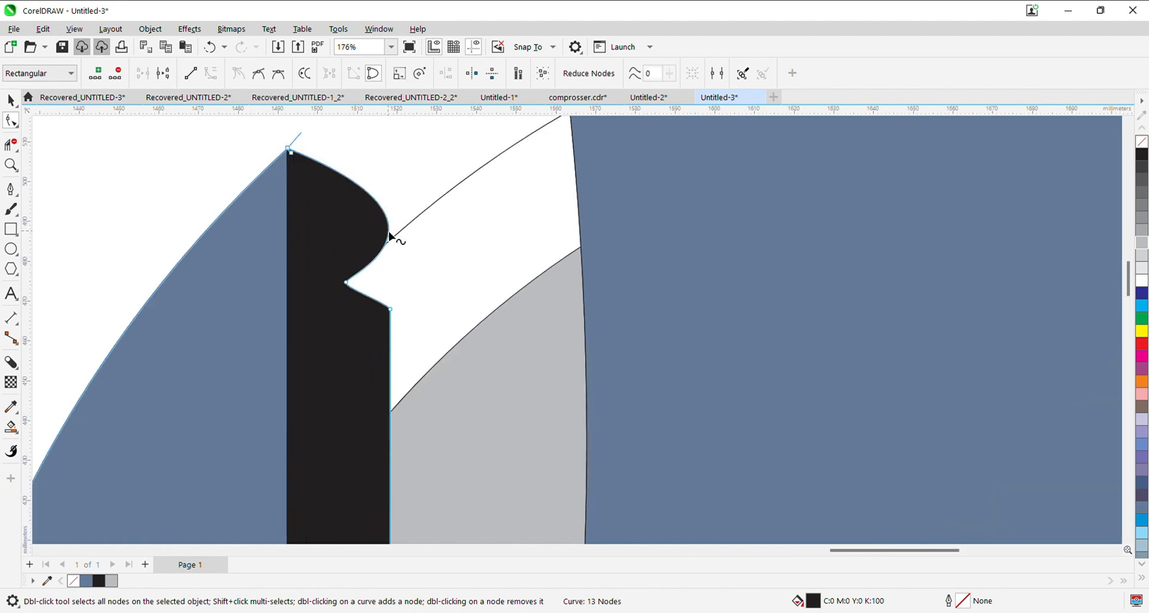
scroll(395, 275, down, 2)
scroll(395, 280, down, 2)
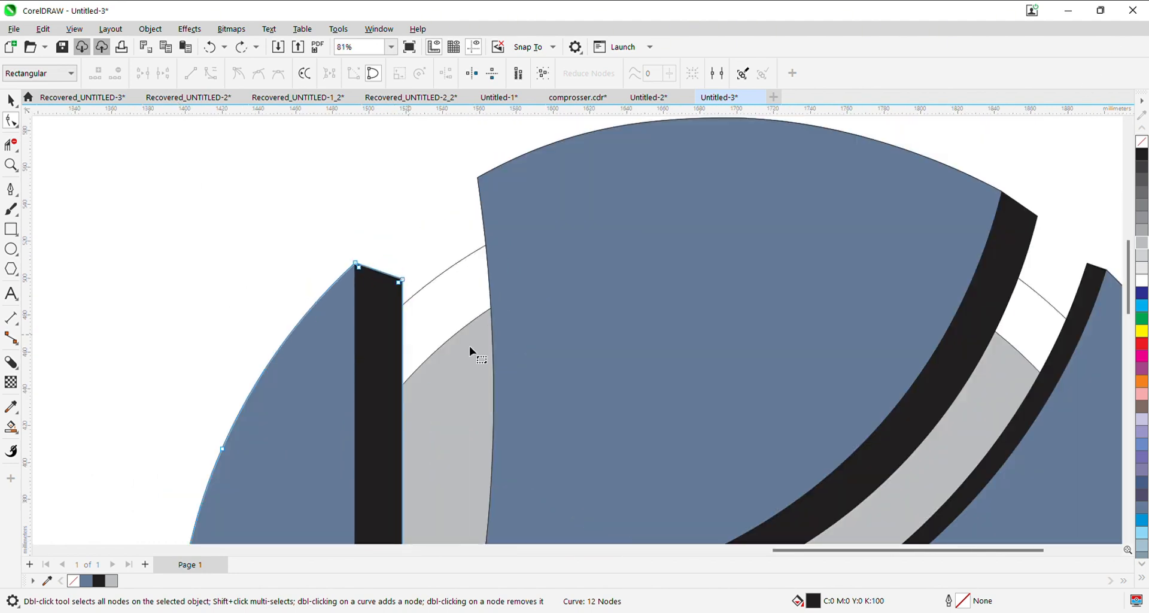
scroll(388, 295, up, 1)
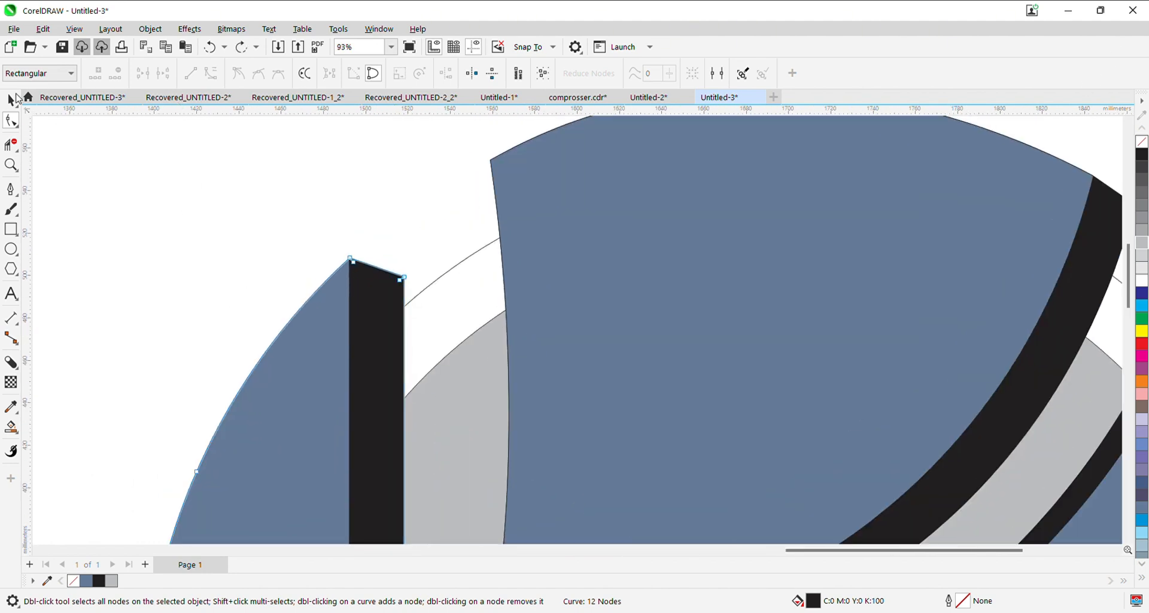
- Add a node where the left shadow's right edge crosses the thin circle and pull its upper corner out along the circle
double_click(404, 309)
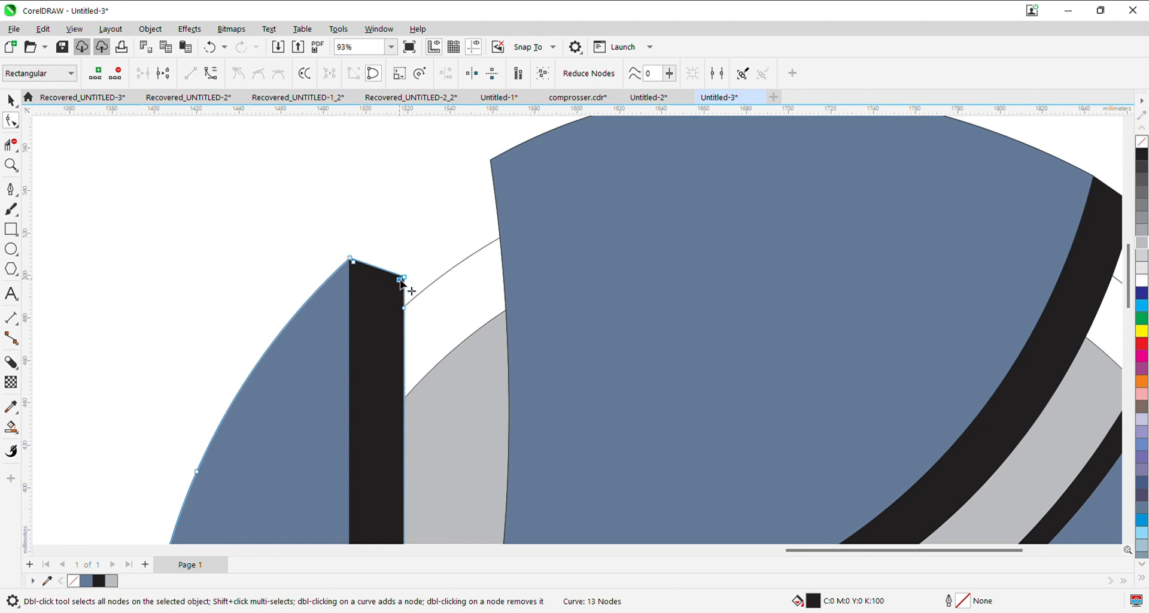
drag(400, 280, 475, 253)
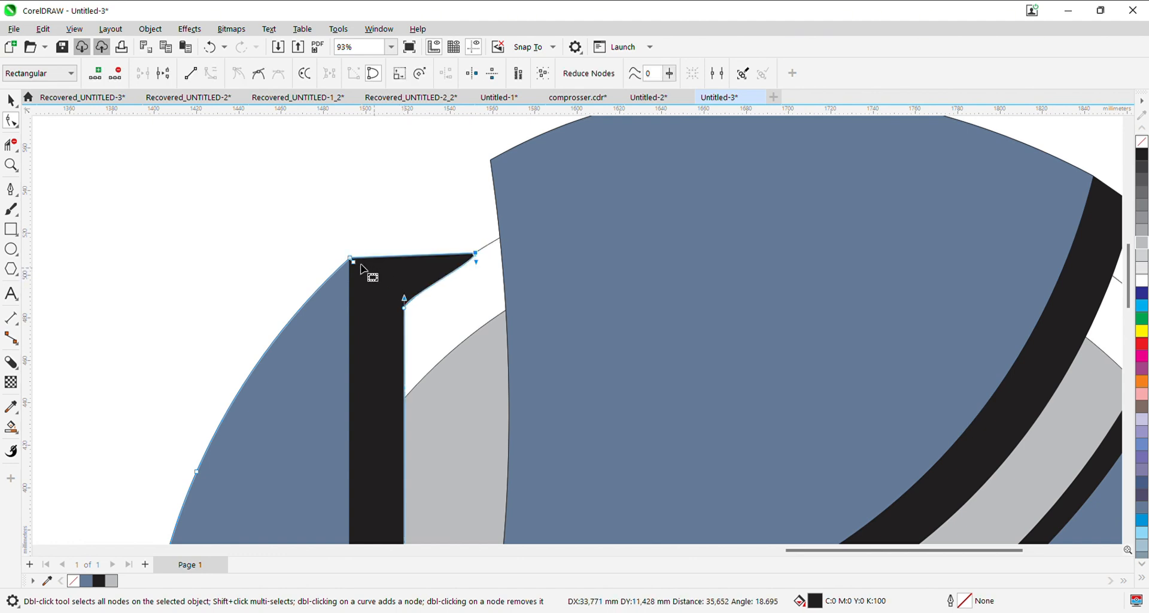
click(353, 262)
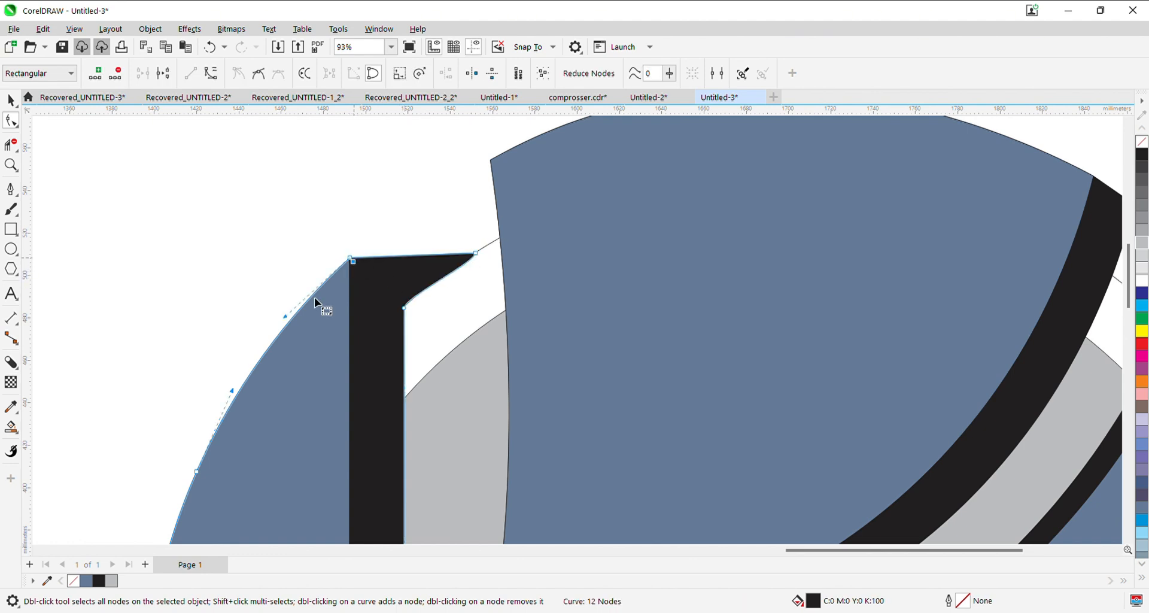
- Bend the top edge of the left shadow's extended tip slightly outward into a smooth arc
click(476, 255)
click(347, 262)
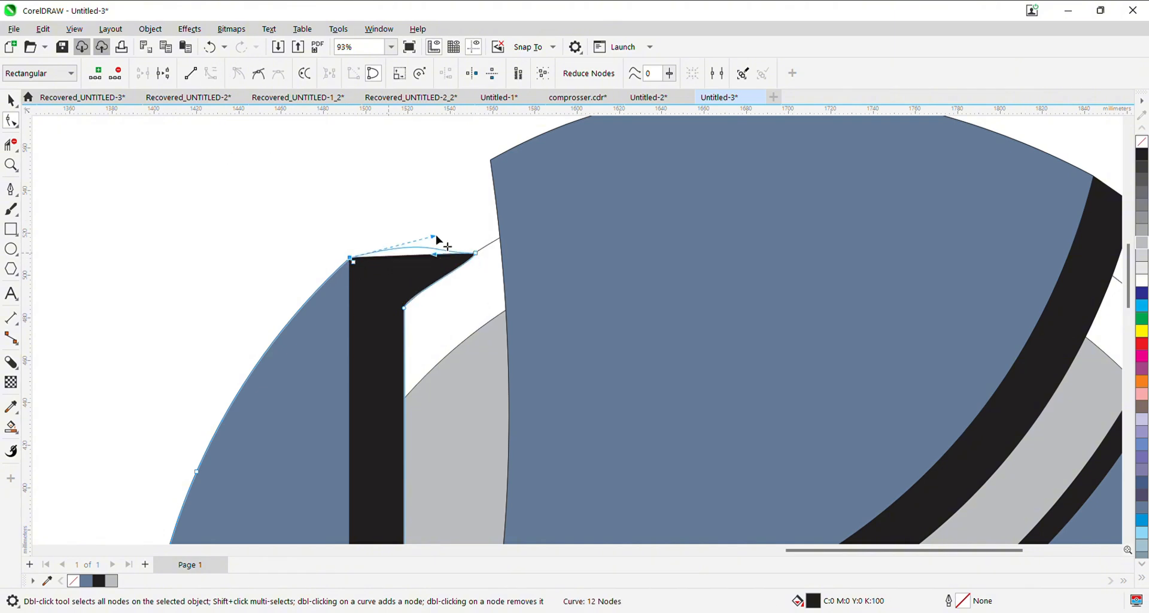
drag(436, 240, 408, 239)
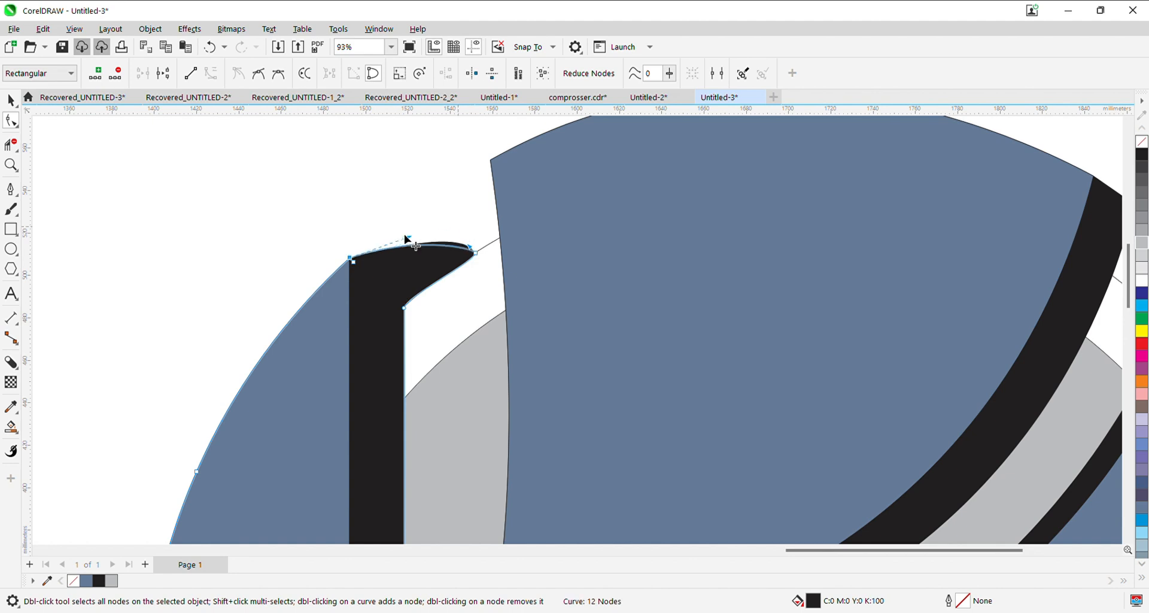
scroll(409, 239, down, 4)
scroll(416, 272, up, 2)
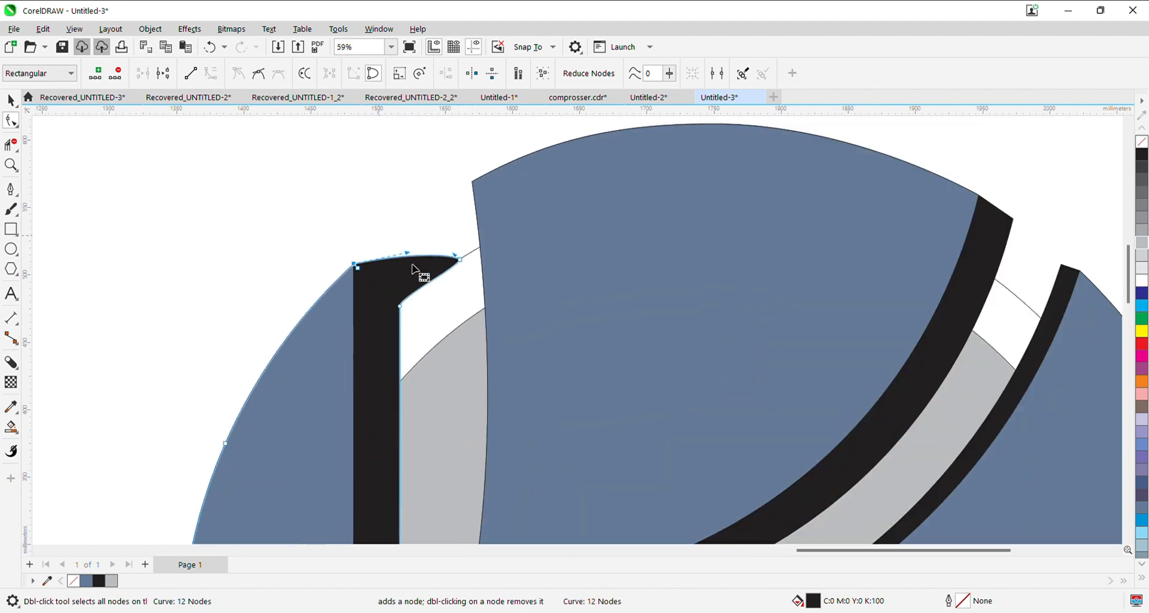
- Adjust the underside of the left shadow's tip so its curve follows the thin circle's outline
scroll(503, 272, up, 5)
mouse_move(503, 271)
mouse_down()
mouse_move(508, 314)
mouse_move(493, 285)
mouse_up()
drag(191, 406, 251, 278)
drag(216, 359, 226, 377)
key(ctrl+z)
double_click(218, 425)
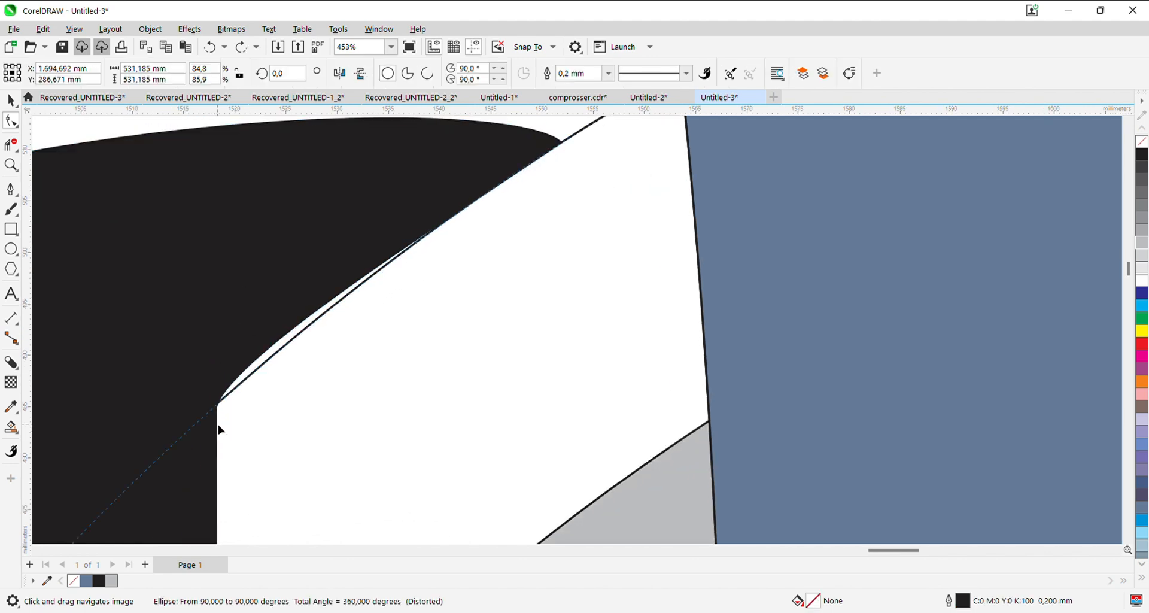
drag(217, 359, 239, 366)
scroll(308, 367, down, 6)
click(10, 103)
scroll(287, 299, down, 2)
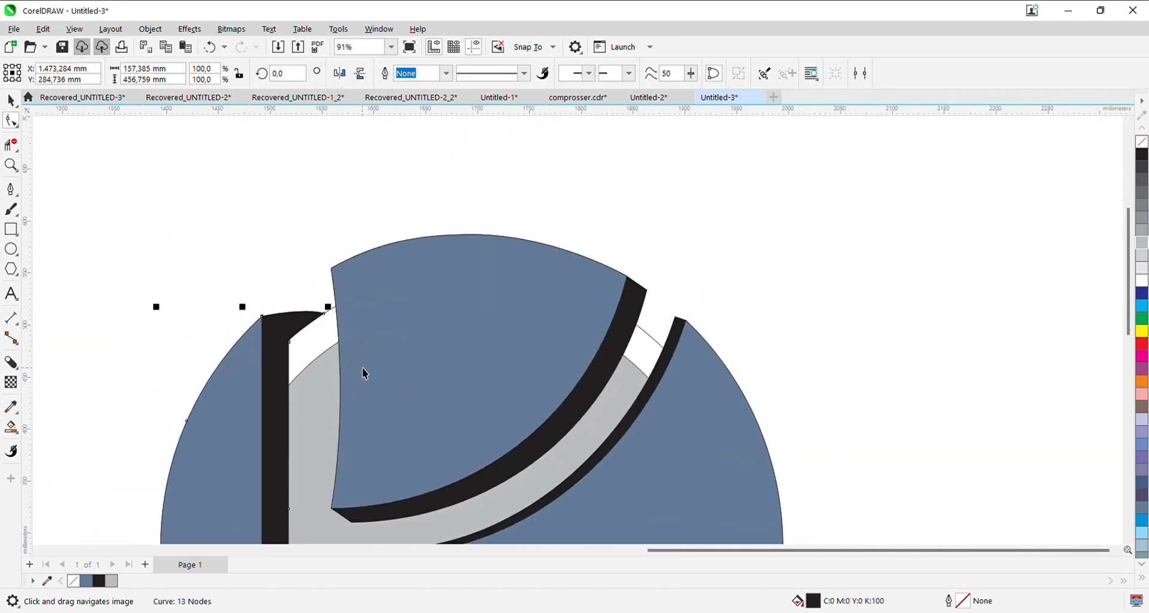
- Reduce the nodes at the top segment shadow's outer corner and pull that corner down onto the thin circle
drag(363, 370, 309, 336)
click(558, 259)
scroll(571, 253, up, 2)
click(584, 284)
drag(600, 299, 462, 273)
click(11, 122)
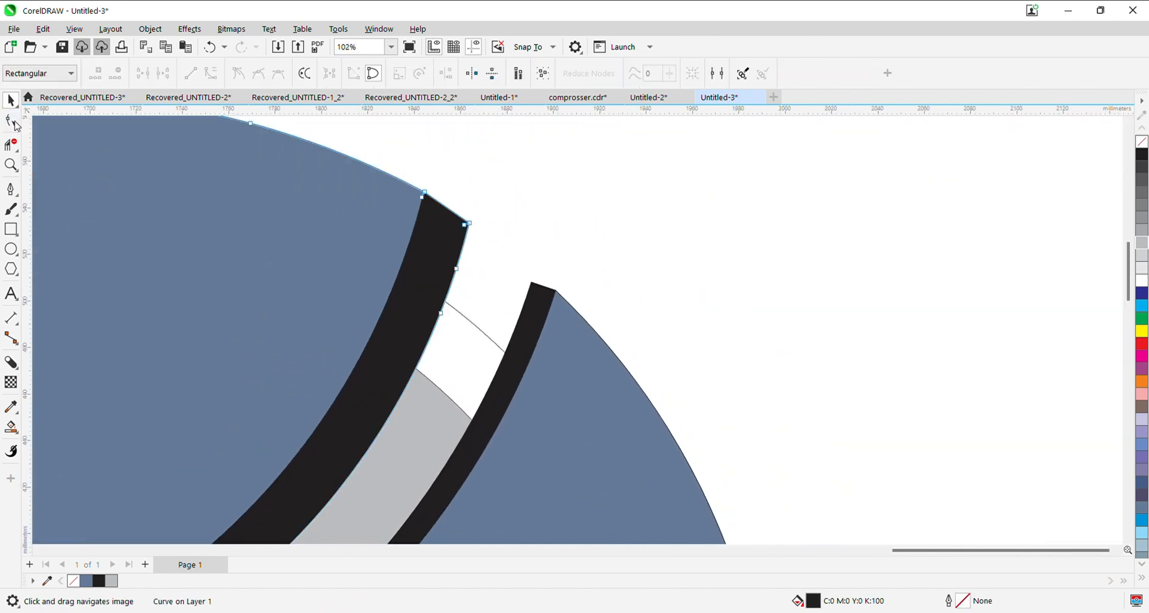
scroll(467, 263, up, 3)
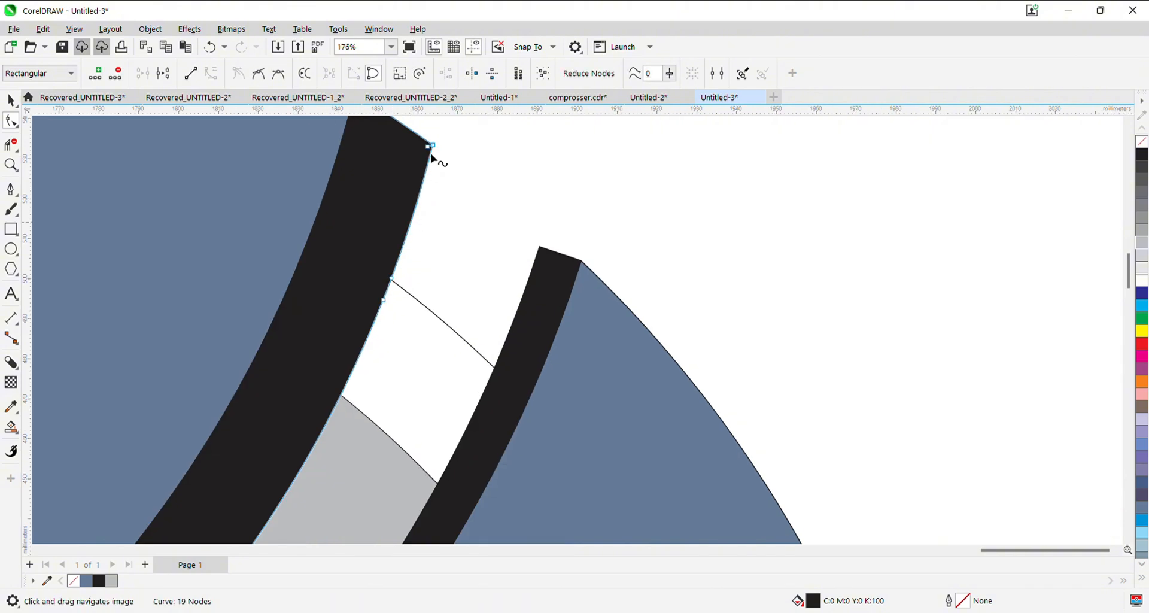
double_click(430, 145)
drag(434, 149, 471, 345)
drag(367, 267, 373, 360)
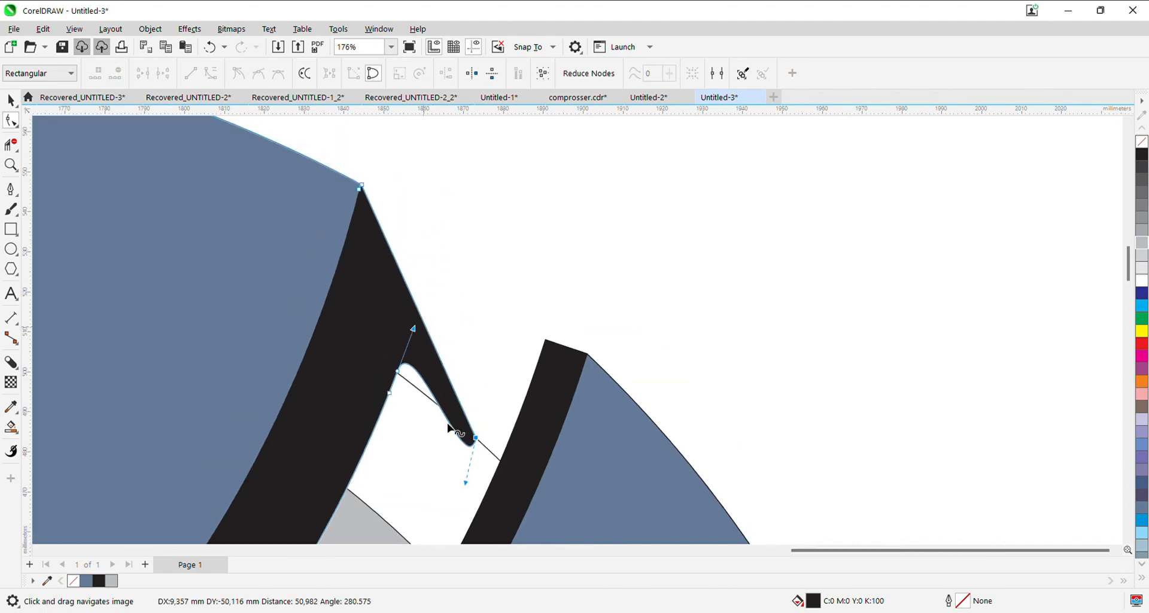
- Adjust the curve handles under the top segment shadow's tip so its underside follows the thin circle
drag(465, 483, 467, 436)
click(414, 326)
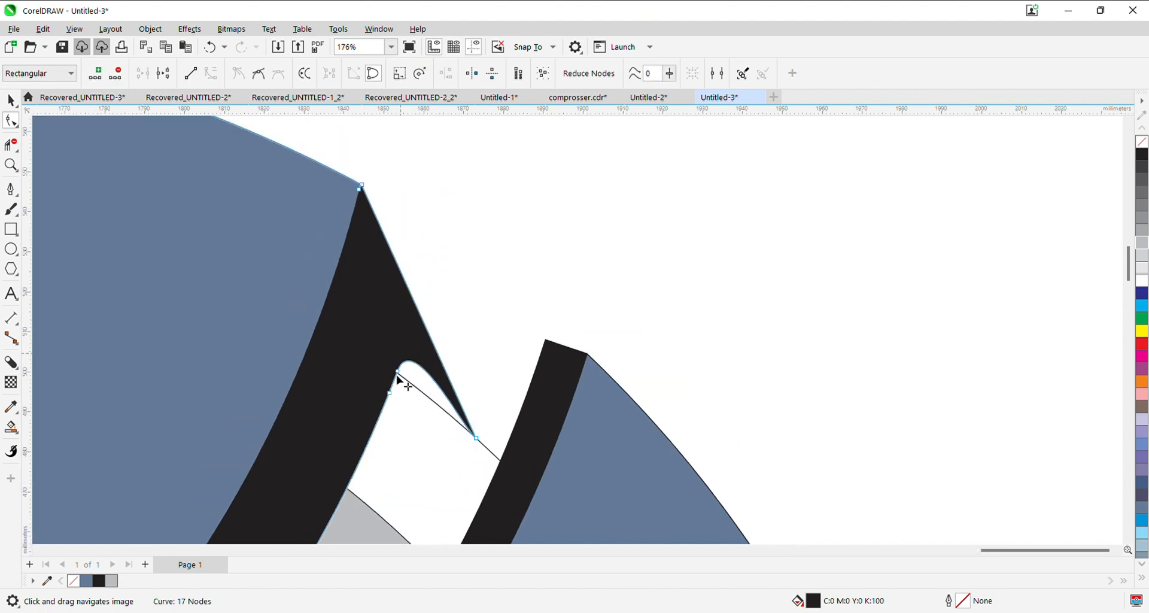
click(397, 371)
drag(413, 328, 404, 378)
scroll(431, 415, up, 2)
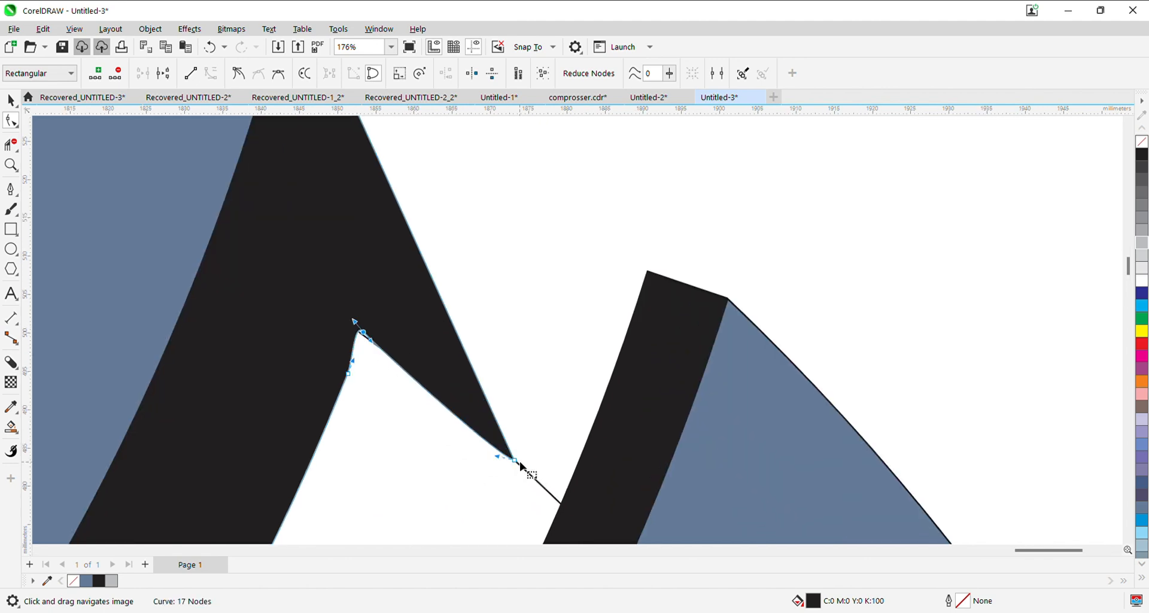
drag(499, 454, 500, 450)
scroll(406, 414, down, 2)
scroll(384, 371, up, 4)
drag(388, 355, 383, 365)
scroll(417, 394, down, 4)
- Convert the straight outer edge of the top segment shadow's tip to a curve and bend it outward into an arc
click(375, 210)
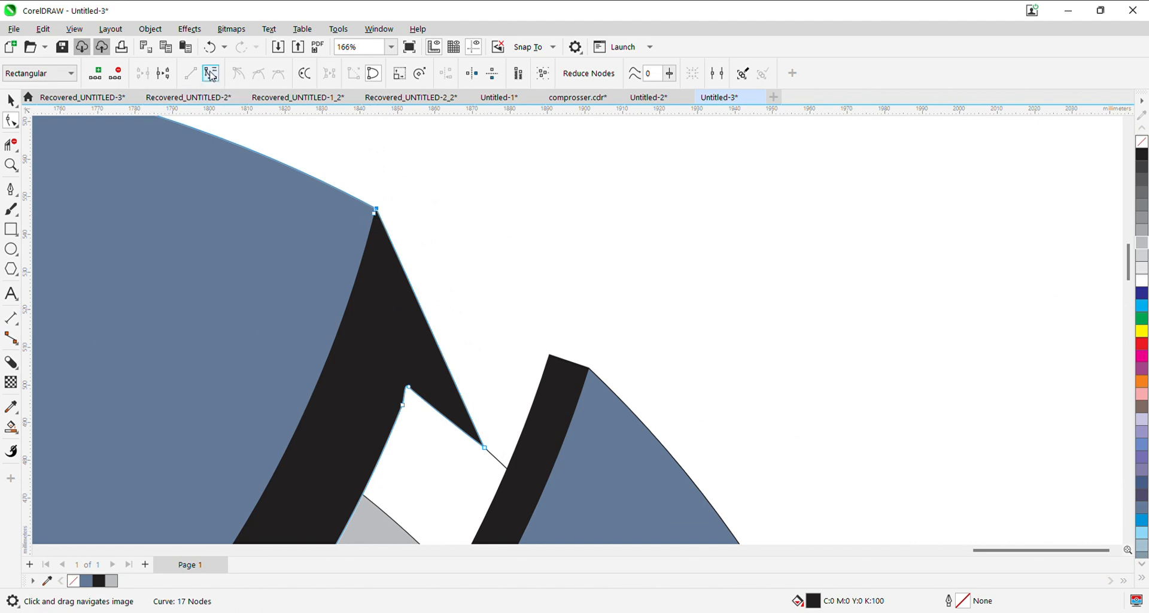
drag(413, 290, 493, 341)
drag(450, 370, 484, 428)
drag(494, 340, 469, 307)
scroll(469, 307, down, 3)
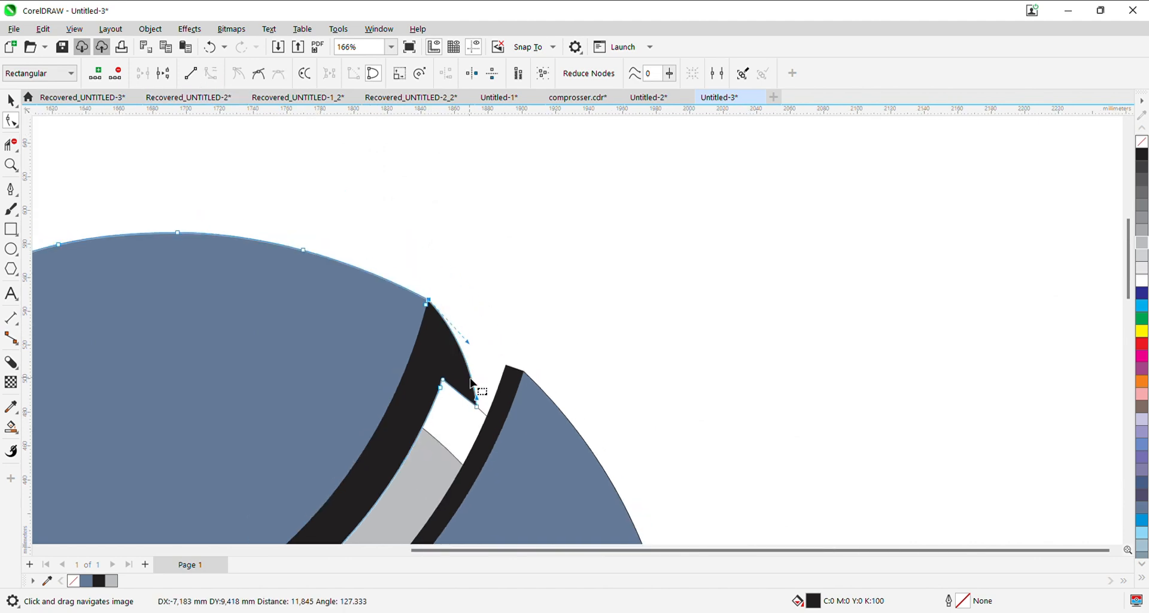
- Add a node where the right segment's shadow crosses the thin circle and delete its upper corner nodes to taper the end
click(442, 258)
scroll(443, 260, up, 2)
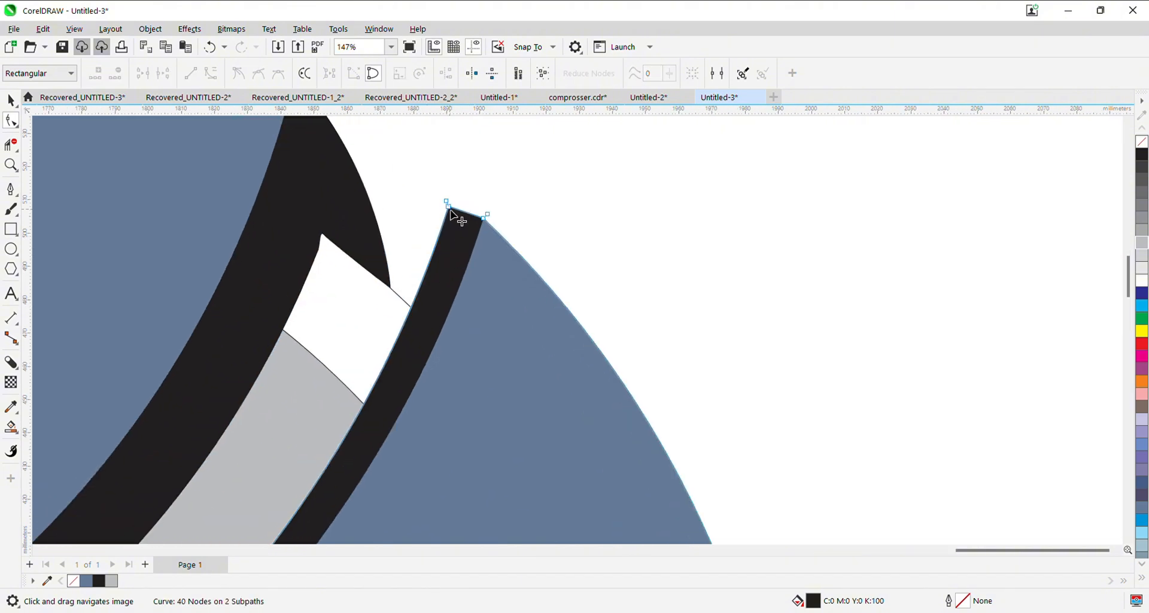
click(448, 208)
scroll(458, 236, up, 2)
double_click(378, 356)
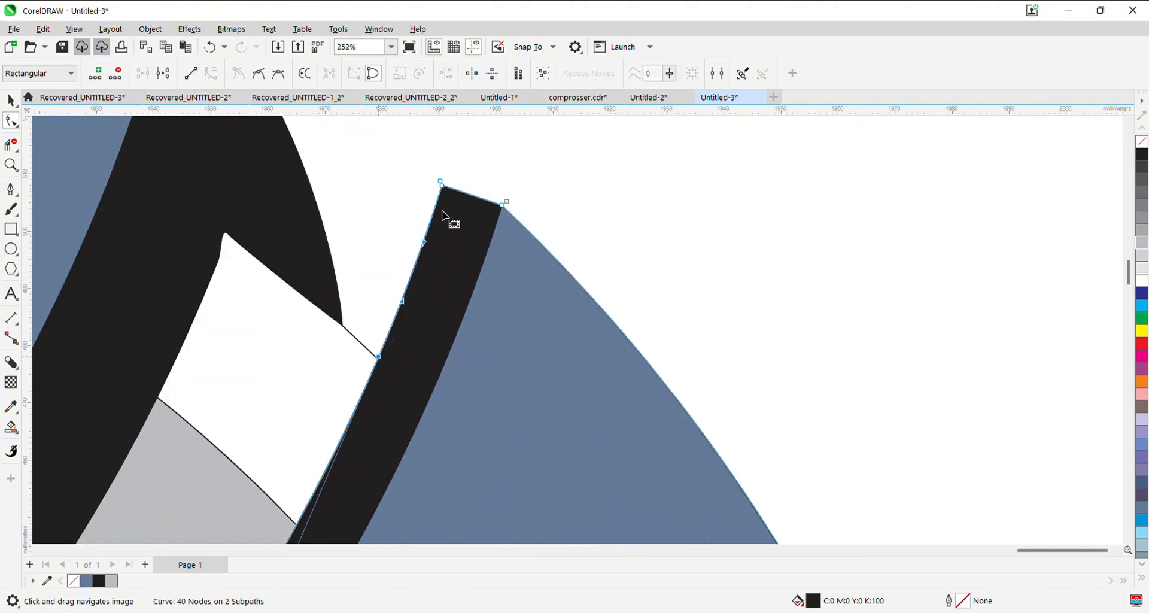
double_click(443, 188)
double_click(441, 184)
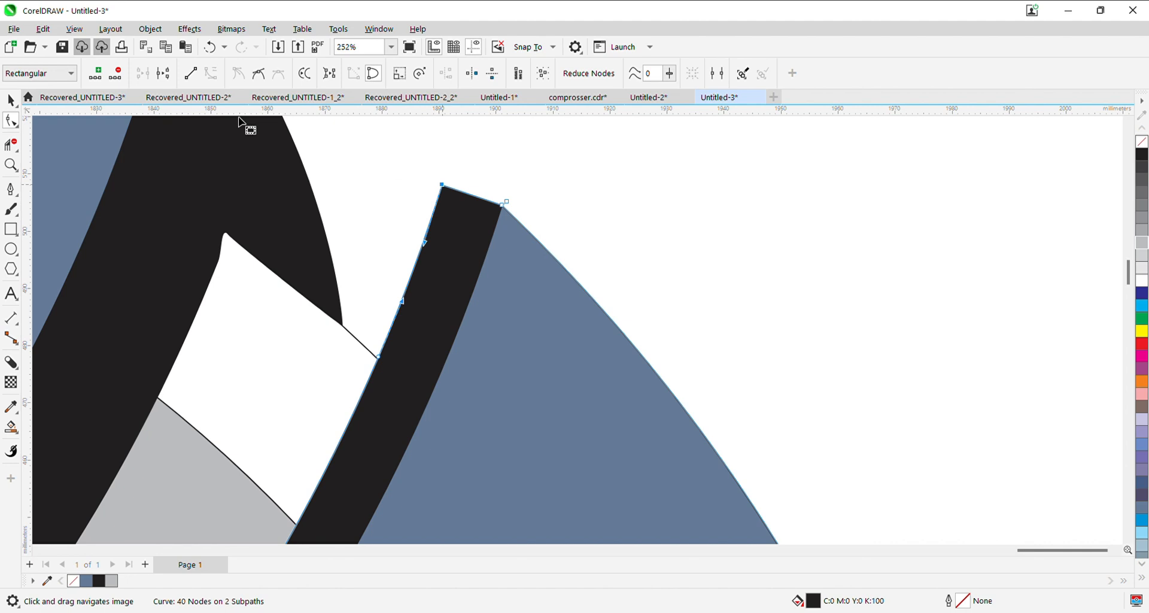
double_click(441, 185)
scroll(411, 389, down, 5)
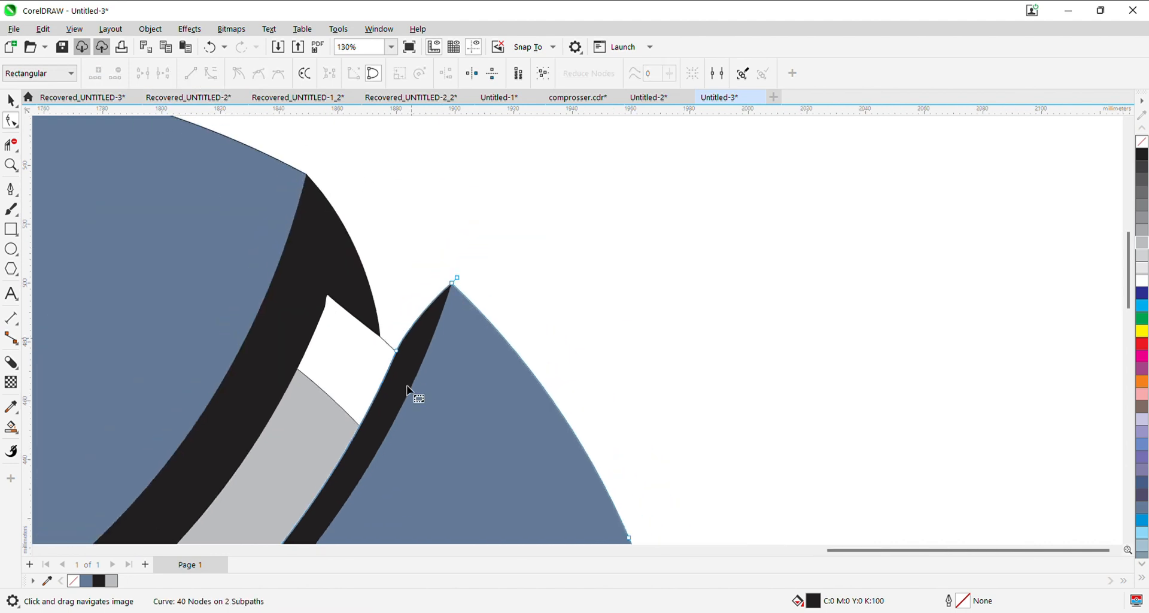
- Break the bottom segment's block shadow apart from its segment and select the shadow for node editing
drag(348, 404, 457, 177)
drag(466, 430, 440, 224)
scroll(533, 354, up, 2)
click(371, 377)
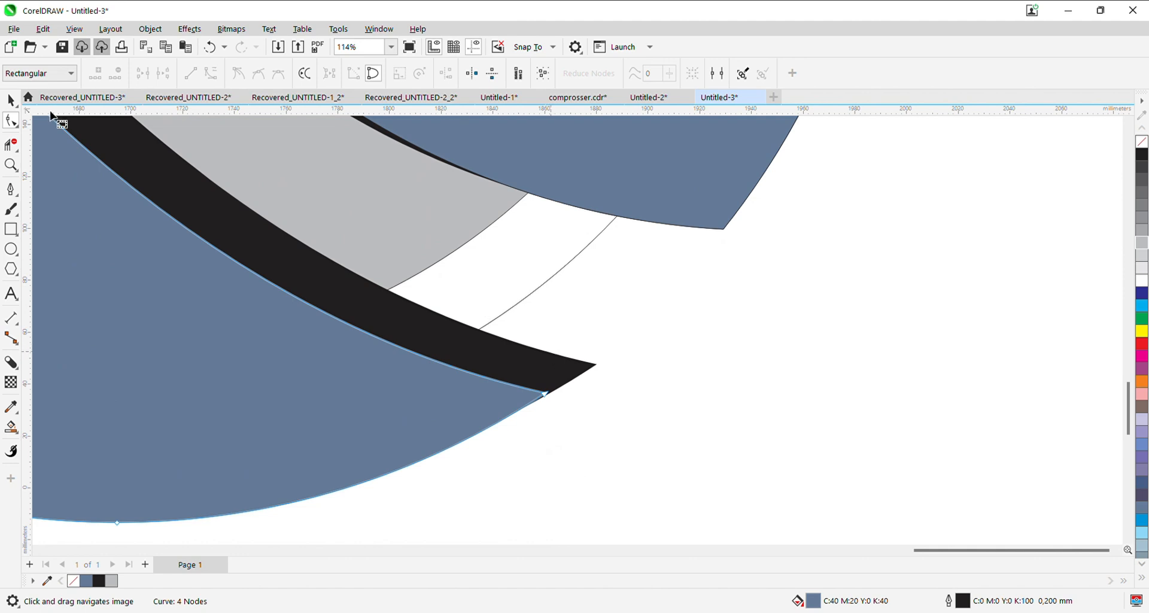
click(11, 100)
click(589, 370)
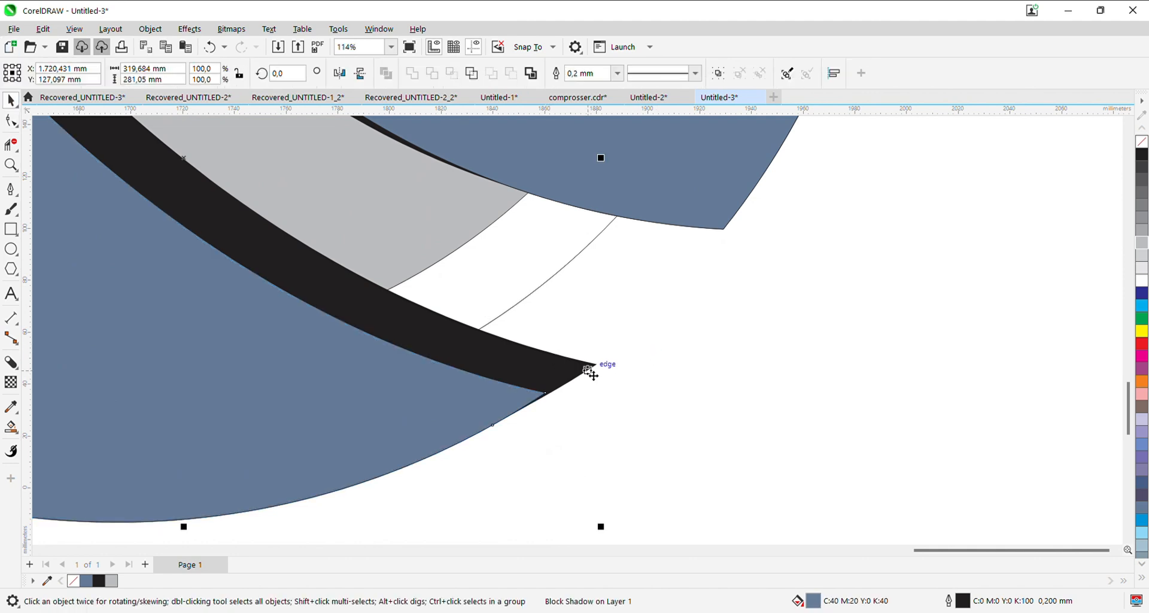
key(ctrl+k)
key(F10)
scroll(587, 366, up, 2)
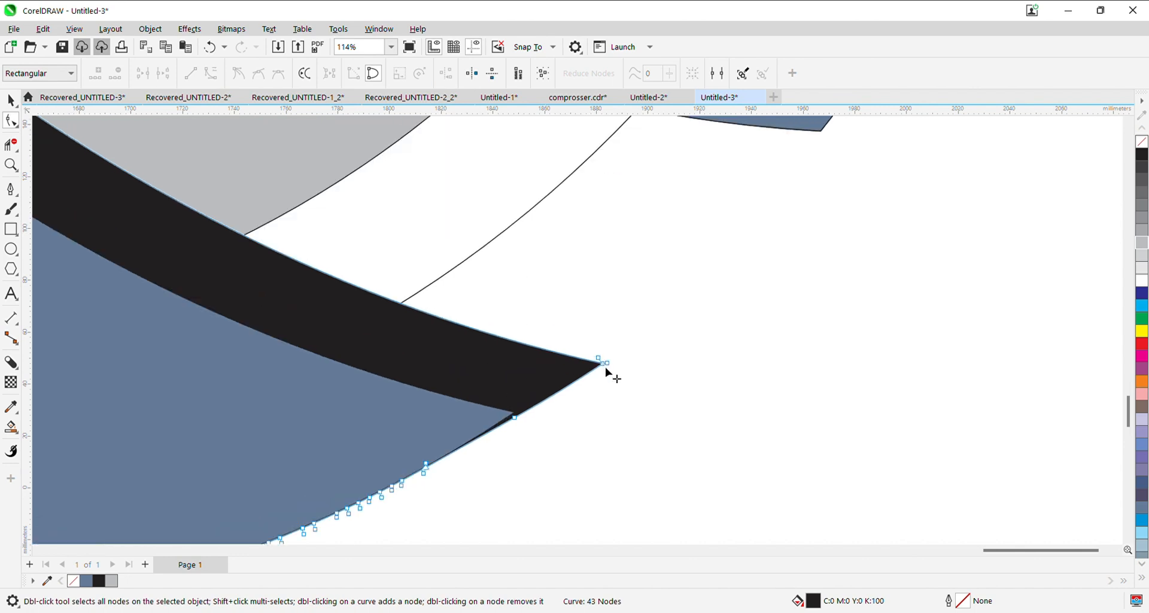
- Delete a node at the bottom shadow's sharp tip and add one where its upper edge crosses the thin circle
double_click(601, 363)
double_click(401, 302)
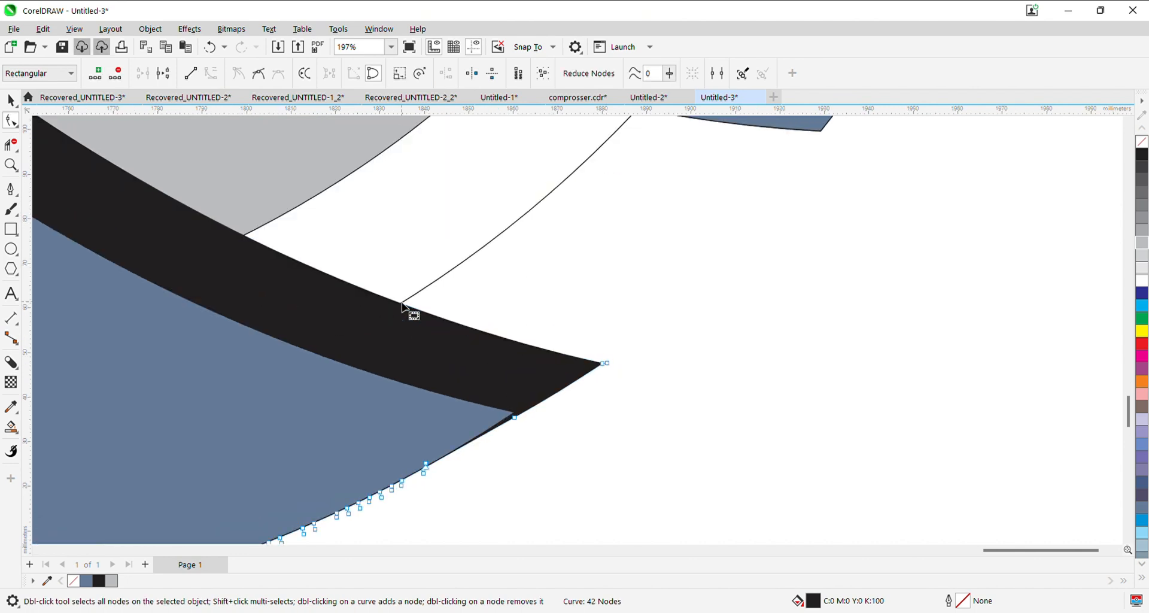
click(353, 319)
double_click(399, 302)
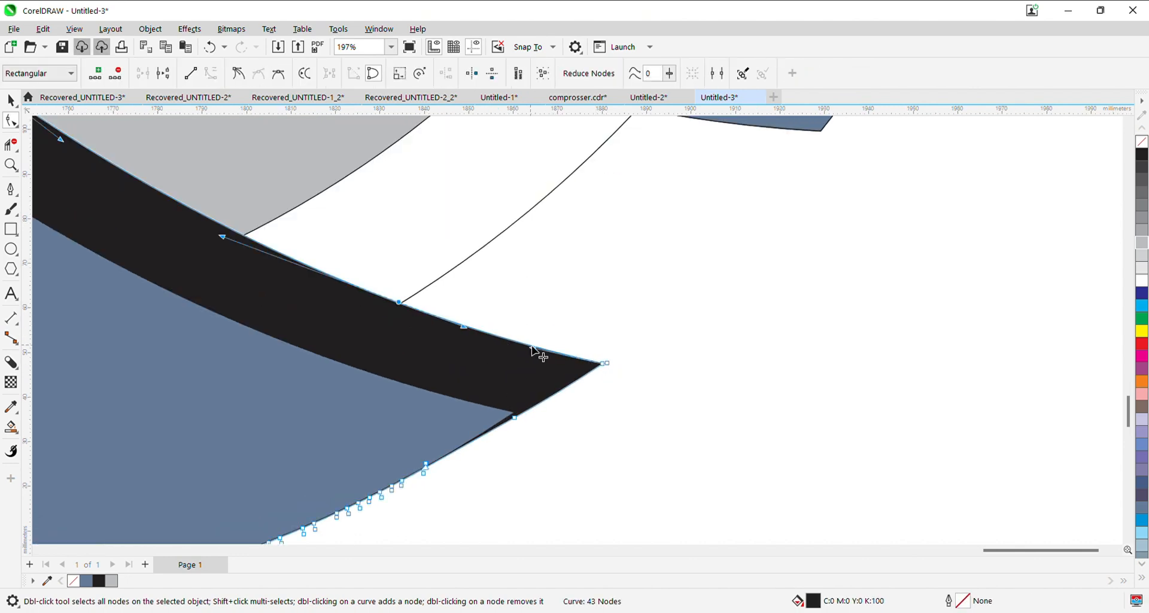
- Bend the bottom shadow's upper edge outward past the crossing node and add supporting nodes on both sides of it
drag(532, 348, 474, 212)
drag(464, 326, 407, 299)
key(ctrl+z)
double_click(429, 304)
key(ctrl+z)
double_click(430, 304)
click(399, 303)
key(ctrl+z)
double_click(386, 298)
click(398, 302)
- Move the bottom shadow's bulge node out along the thin circle and delete the old pointed tip to round the end
double_click(479, 273)
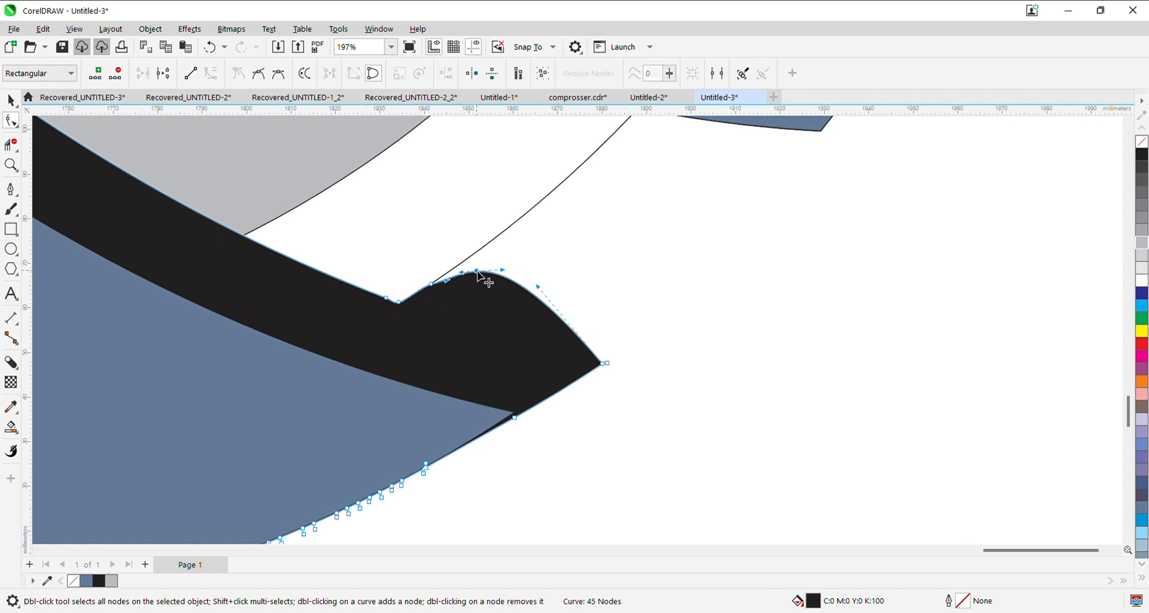
drag(479, 273, 519, 219)
drag(537, 287, 584, 241)
double_click(603, 364)
double_click(603, 364)
- Bend the left shadow's lower right edge outward toward the thin circle, adding a node just above their crossing
scroll(587, 362, down, 2)
scroll(590, 371, down, 2)
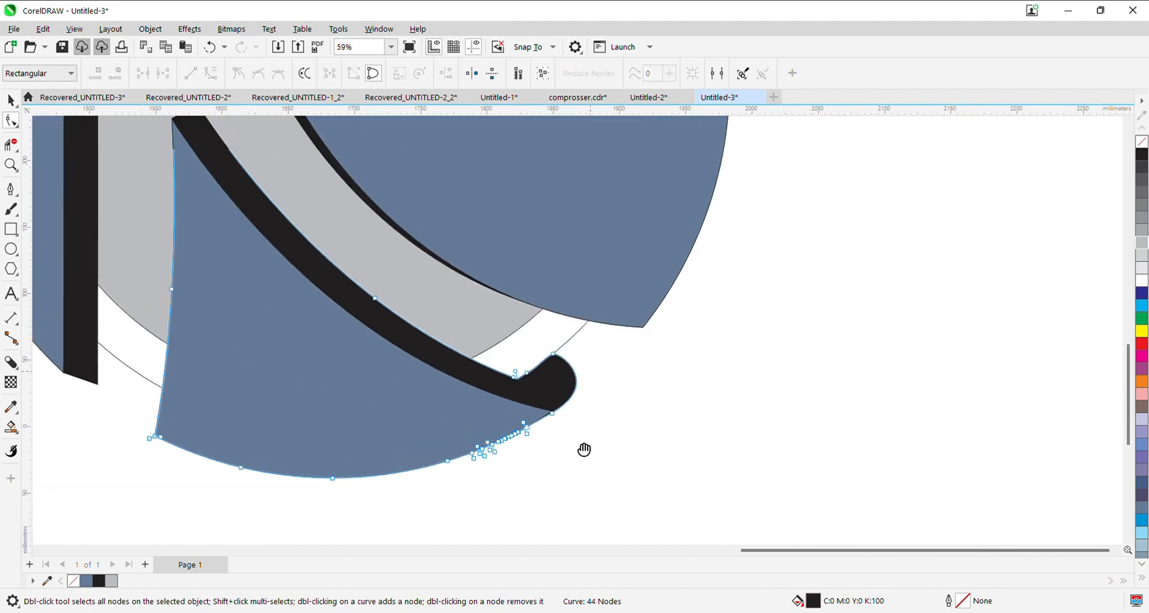
scroll(371, 422, down, 2)
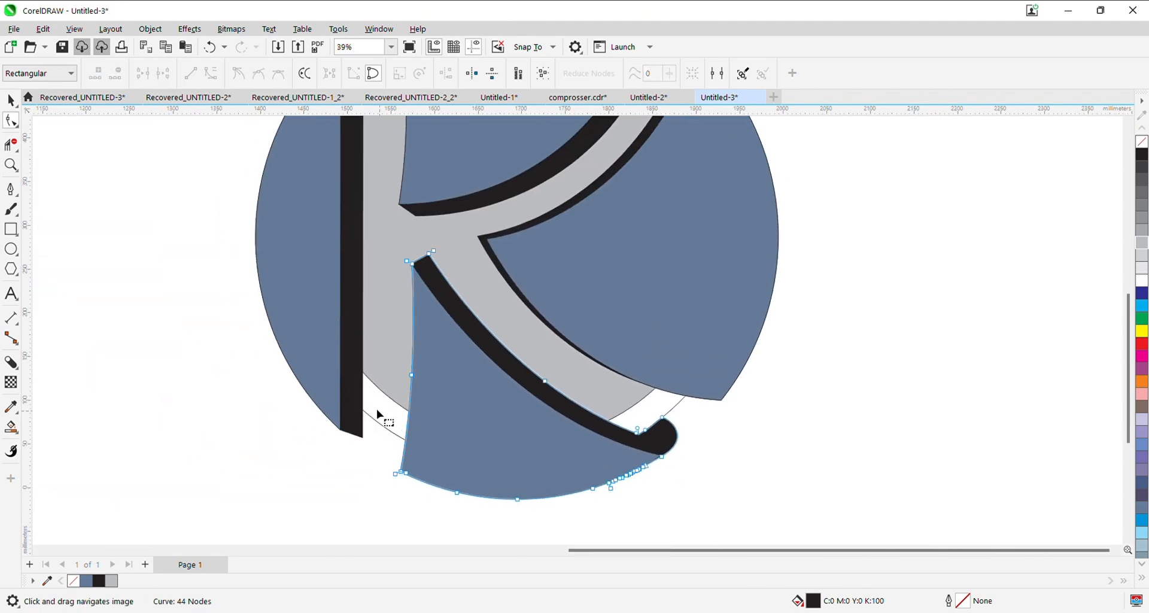
scroll(335, 429, up, 3)
click(341, 406)
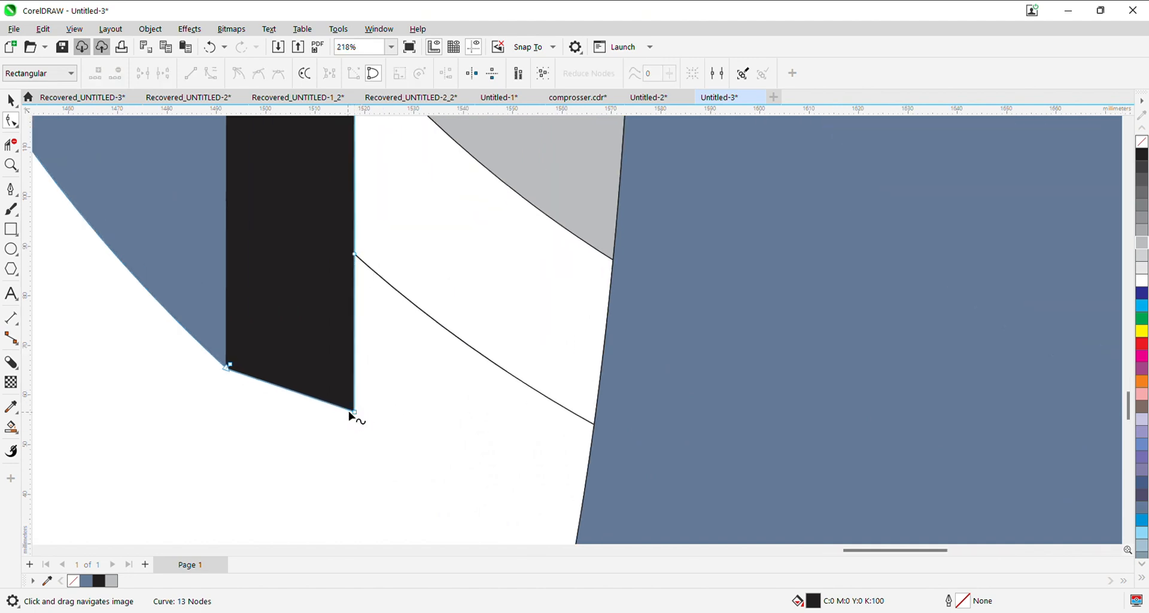
drag(355, 406, 593, 343)
scroll(363, 270, up, 1)
click(353, 231)
double_click(352, 236)
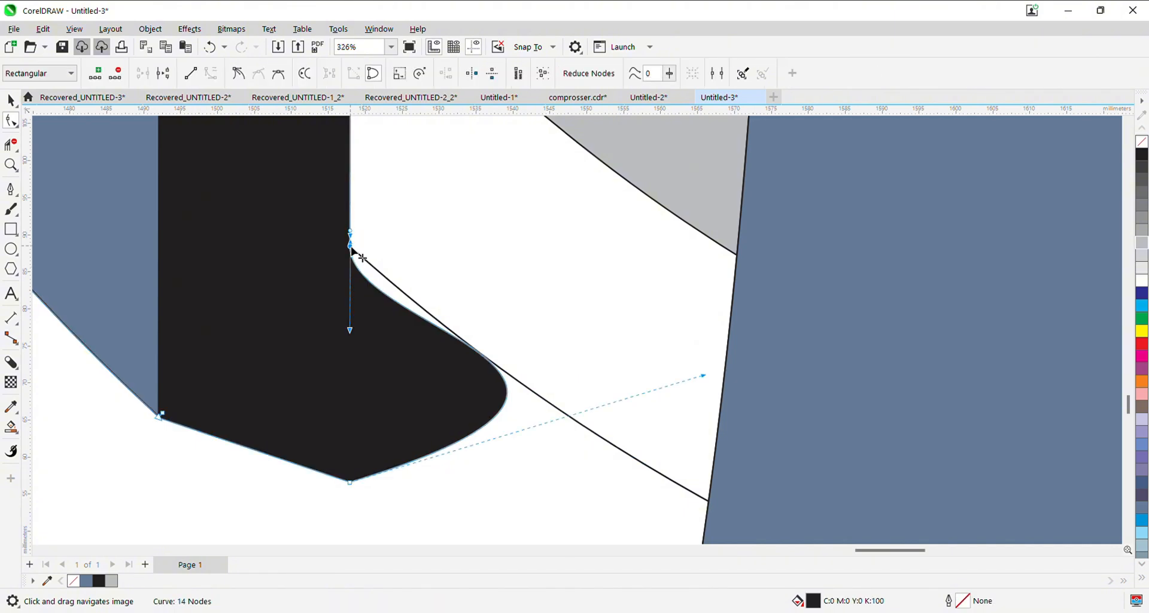
drag(350, 331, 412, 300)
drag(704, 376, 690, 427)
- Add a node where the left shadow's lower bulge meets the thin circle and delete the old bottom corner node
scroll(610, 441, up, 1)
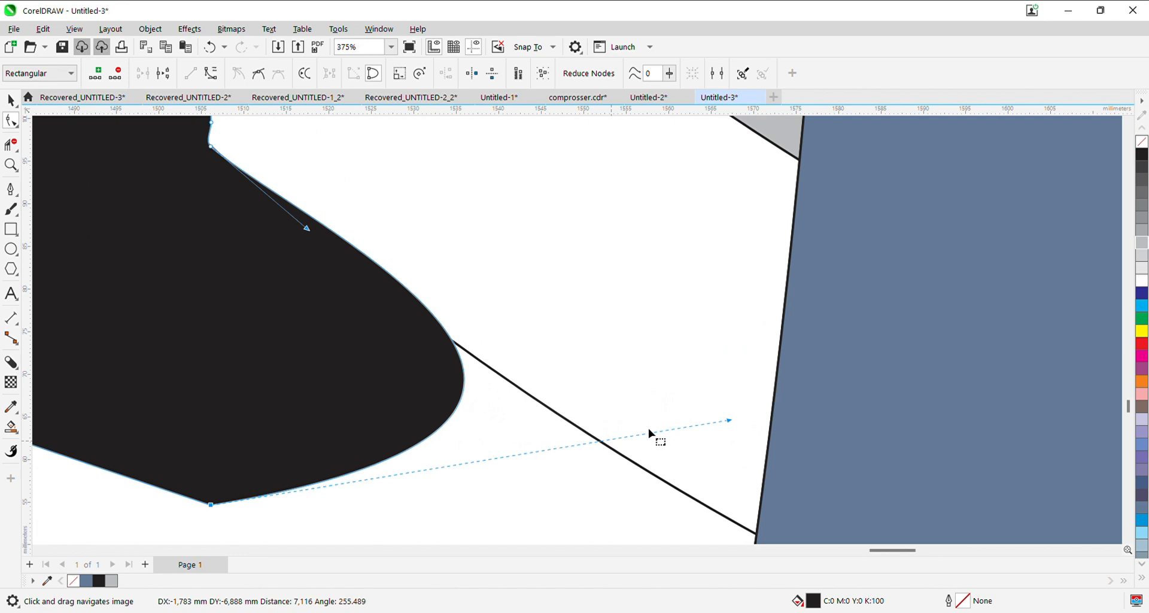
click(453, 342)
scroll(400, 449, down, 3)
double_click(279, 483)
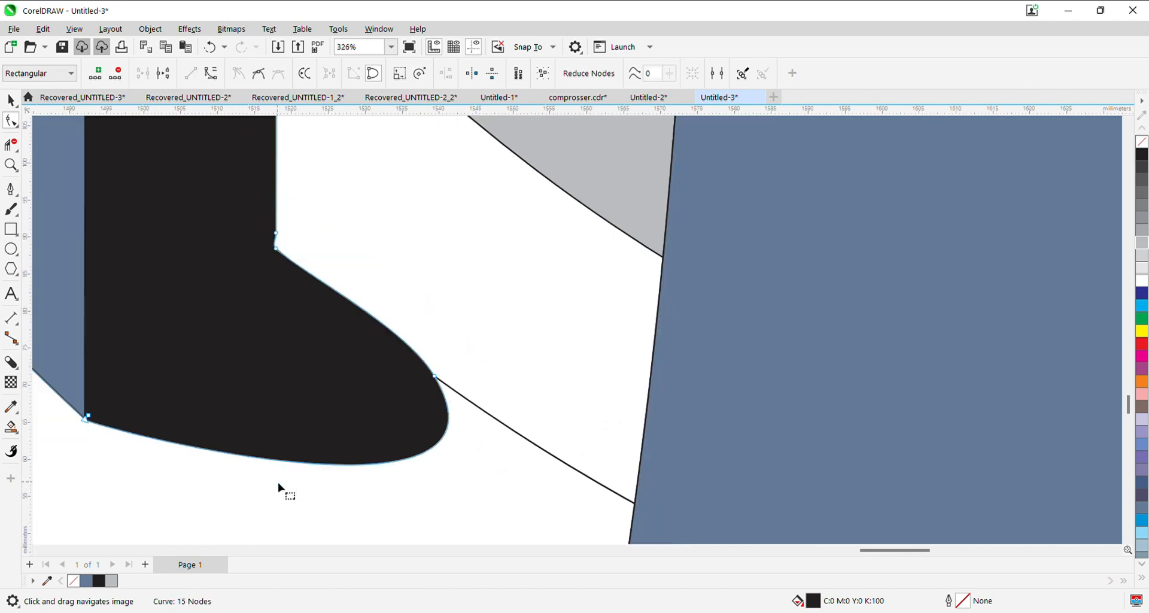
- Adjust the nodes and handles at the left shadow's lower tip so its upper edge follows the thin circle
scroll(284, 480, down, 5)
scroll(335, 453, up, 4)
scroll(379, 416, down, 3)
drag(445, 519, 361, 478)
scroll(422, 400, up, 4)
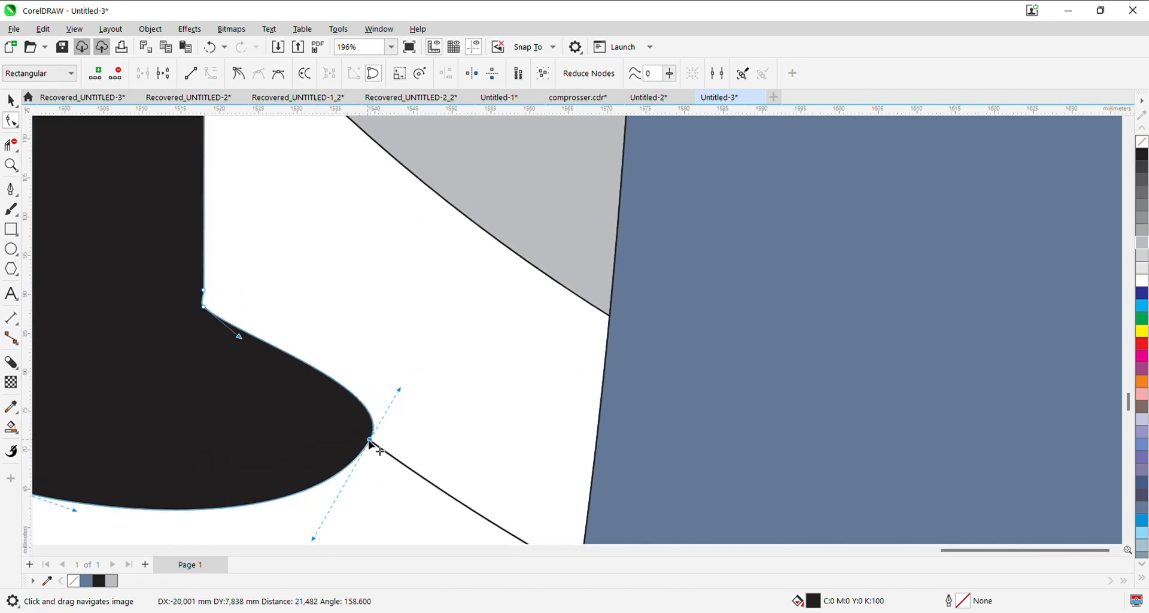
click(362, 451)
double_click(368, 440)
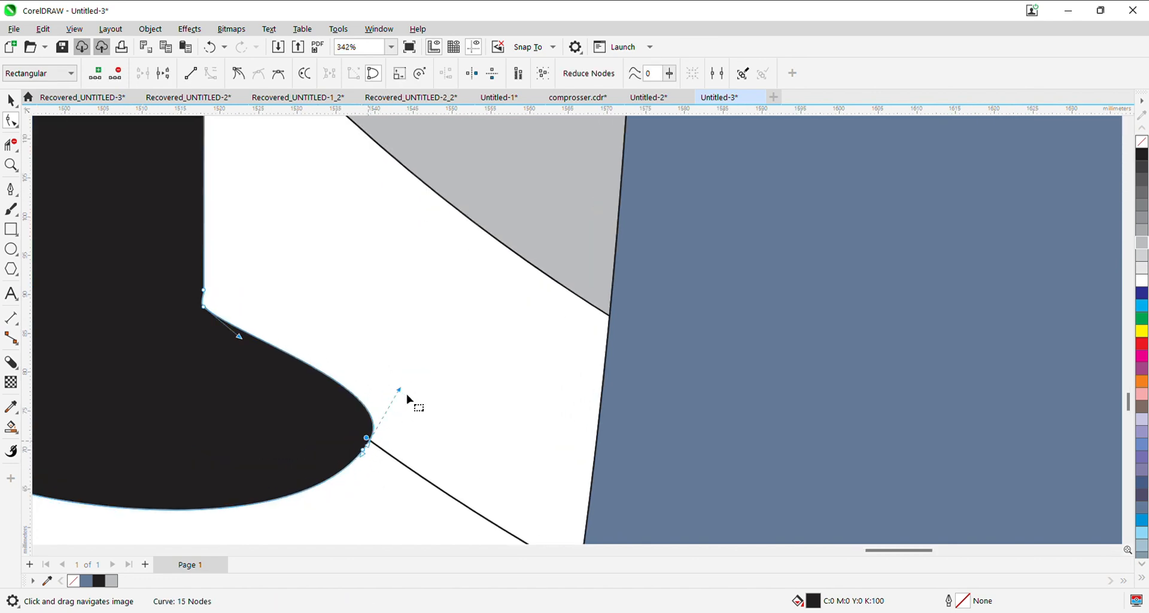
drag(397, 390, 369, 439)
scroll(356, 449, up, 3)
scroll(336, 442, down, 7)
scroll(322, 432, down, 3)
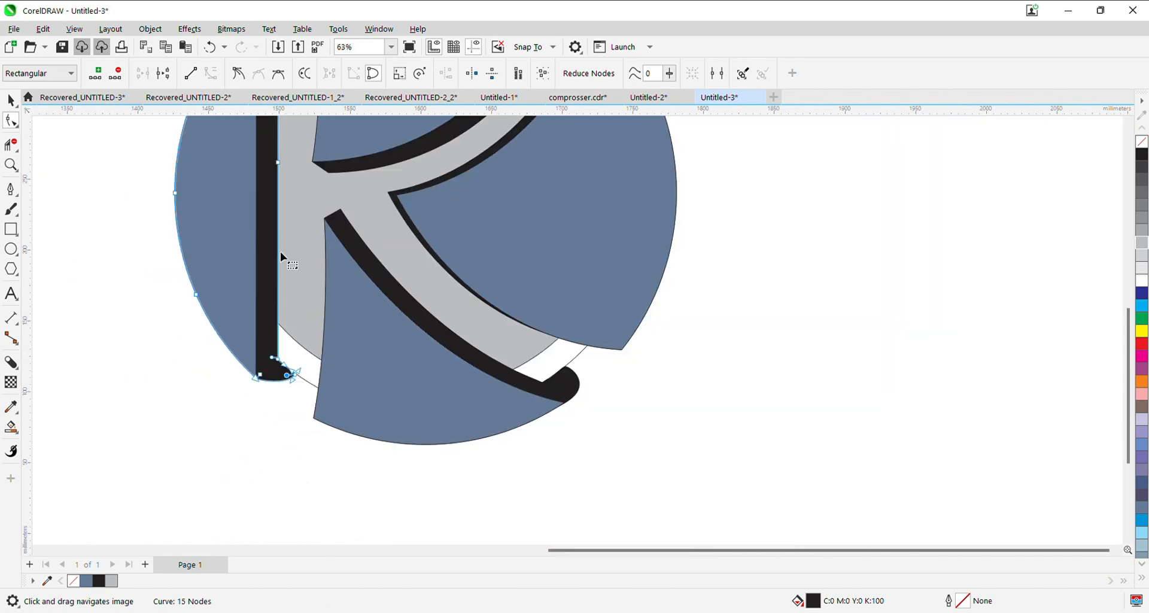
- Try deleting the thin unfilled circle and undo the deletion
mouse_move(280, 252)
mouse_down()
mouse_move(275, 323)
mouse_move(384, 214)
mouse_move(390, 246)
mouse_up()
click(11, 100)
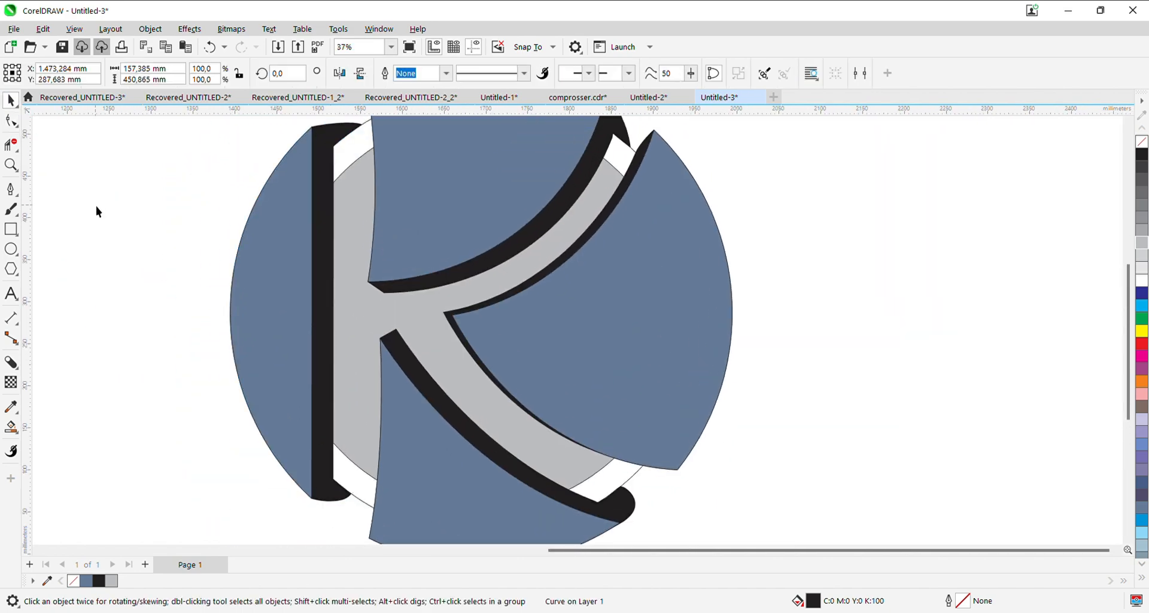
scroll(236, 311, down, 1)
click(333, 261)
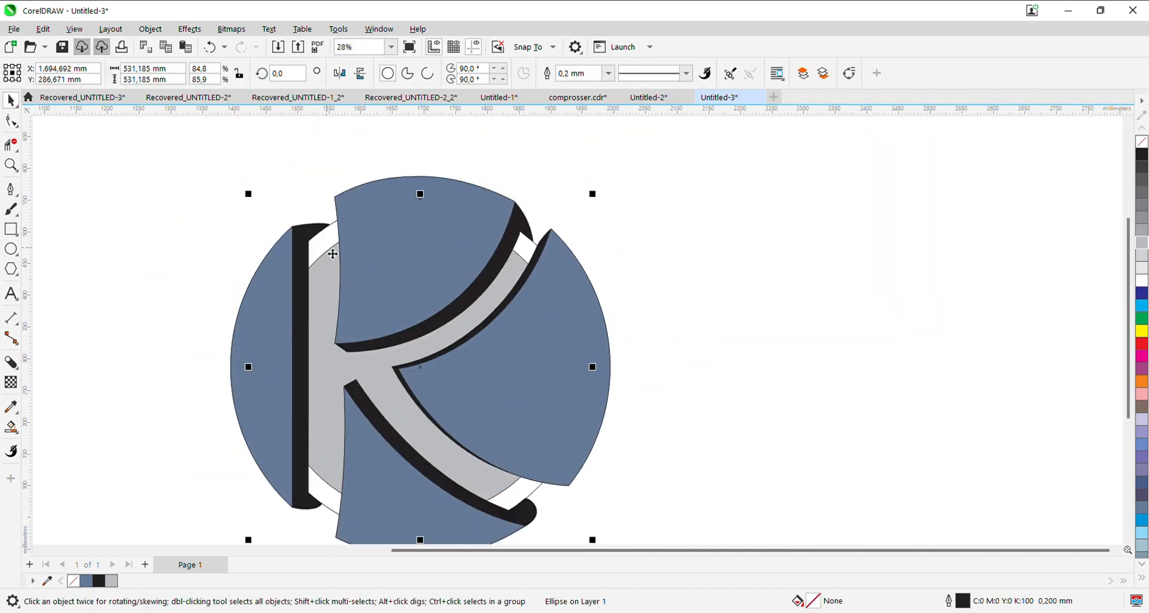
key(Delete)
key(ctrl+z)
- Delete the smaller light grey circle behind the K
click(326, 266)
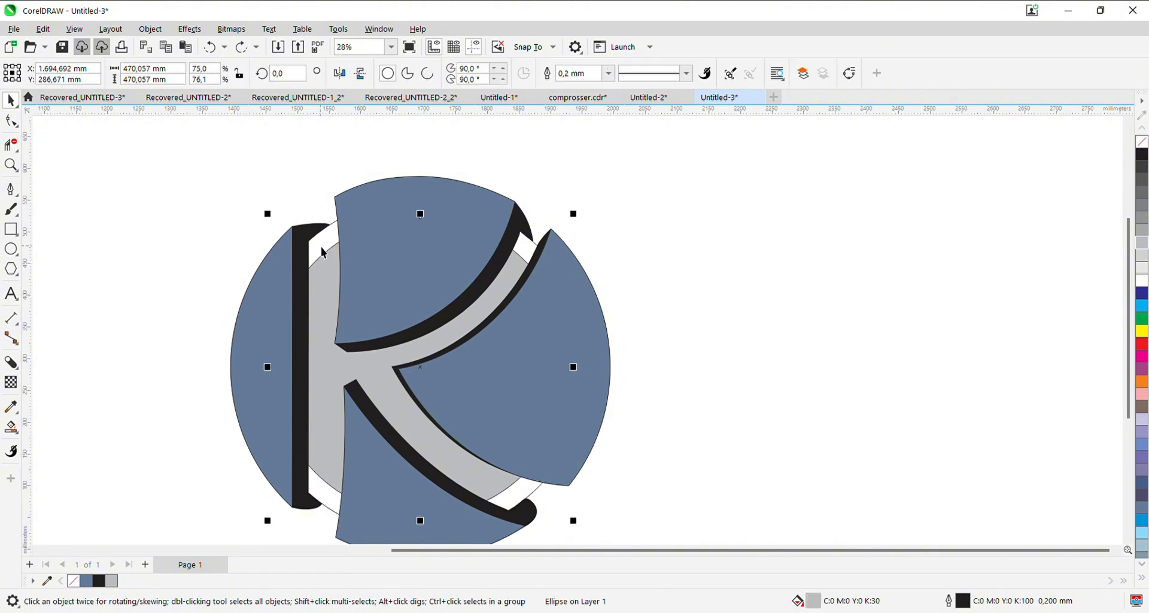
drag(324, 255, 801, 266)
key(Delete)
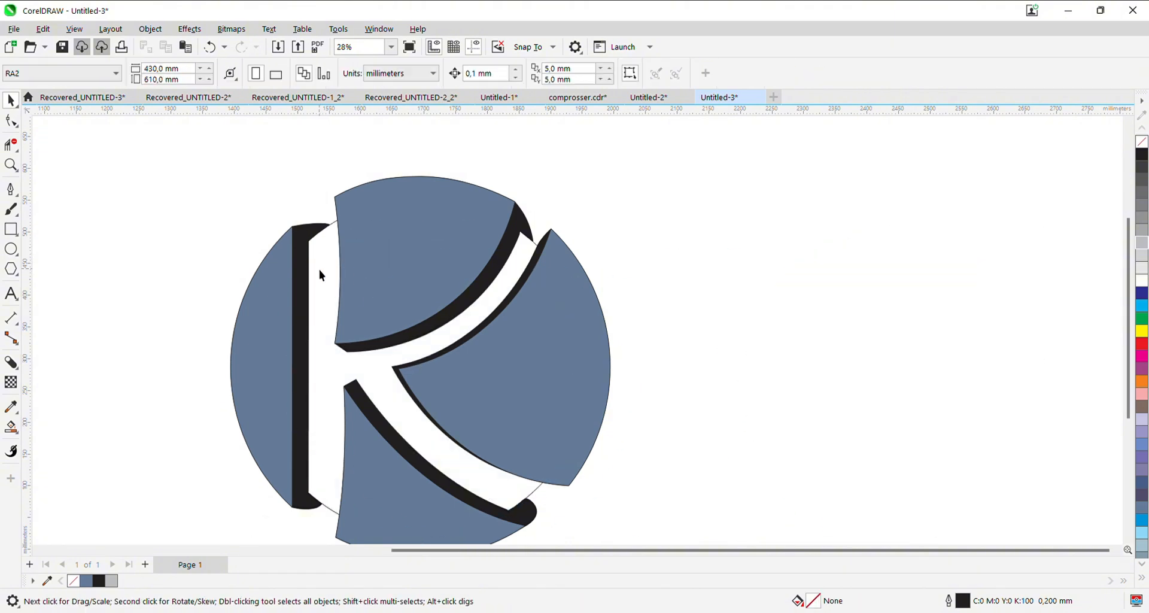
- Fill the larger thin circle behind the K with 50% black grey
click(320, 269)
click(1140, 216)
drag(426, 494, 455, 401)
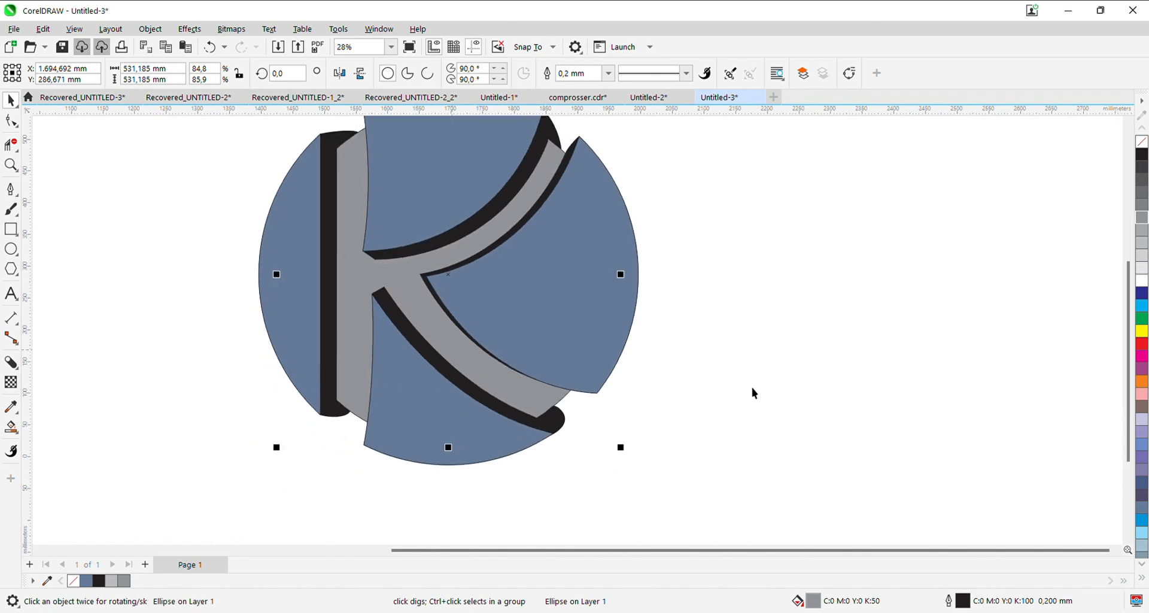
click(752, 388)
- Reshape the underside of the left shadow's lower tip by adjusting the curve handle at its outer end
scroll(371, 422, up, 3)
click(288, 399)
scroll(275, 393, up, 4)
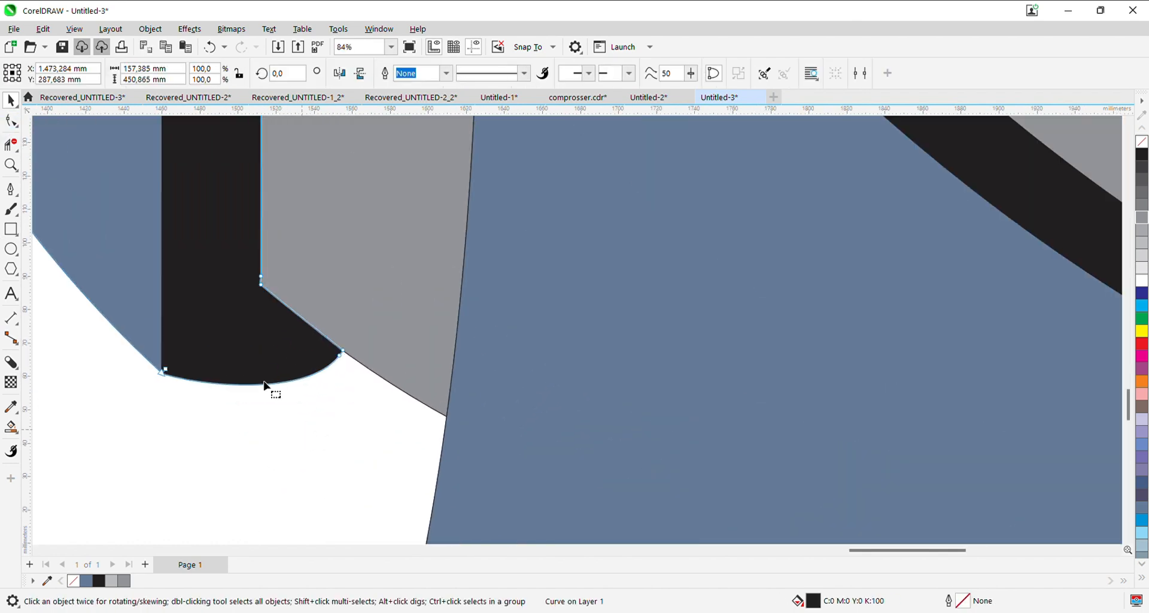
key(F10)
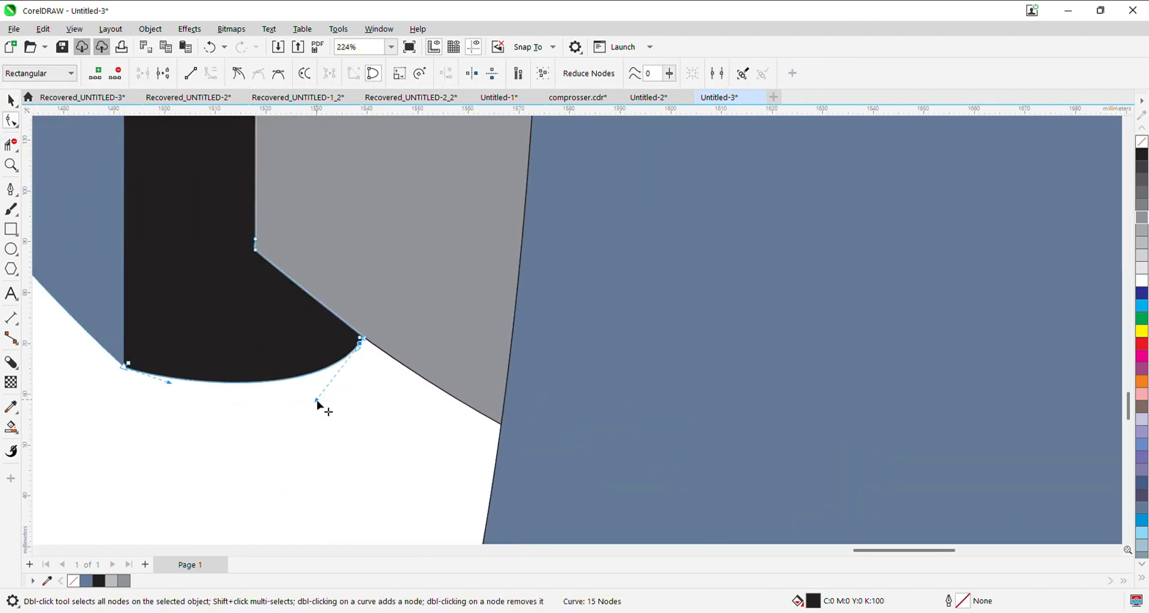
drag(317, 402, 261, 410)
- Fine-tune the top arc of the left shadow's upper tip by adjusting the handle at its outer left corner
scroll(304, 407, down, 4)
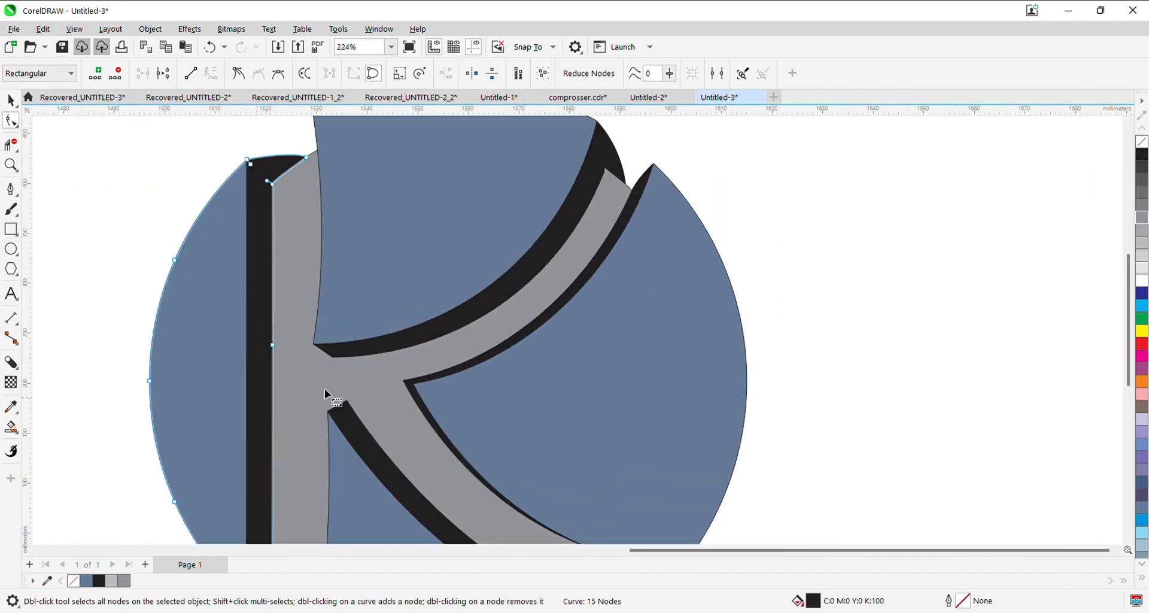
scroll(324, 390, down, 2)
scroll(281, 275, up, 5)
click(222, 274)
drag(281, 246, 286, 247)
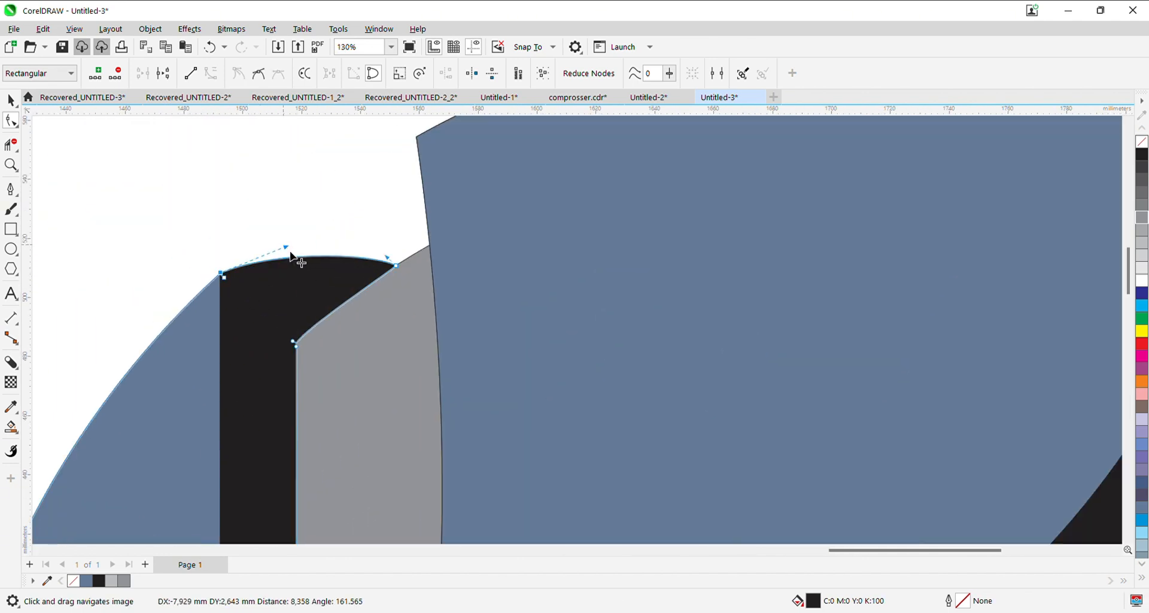
- Round the outer edge of the upper arm shadow's end by adjusting the curve handle at its top corner
scroll(300, 278, down, 3)
click(10, 99)
click(183, 178)
scroll(313, 255, down, 2)
drag(552, 302, 440, 356)
scroll(478, 320, up, 3)
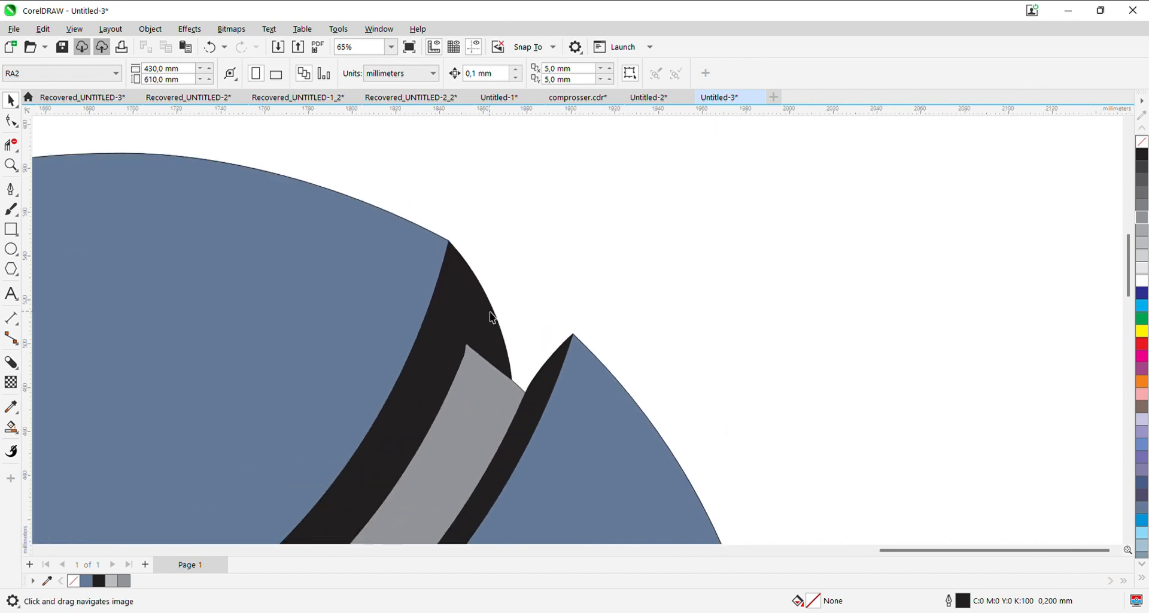
click(488, 311)
scroll(486, 303, up, 2)
click(11, 120)
click(536, 449)
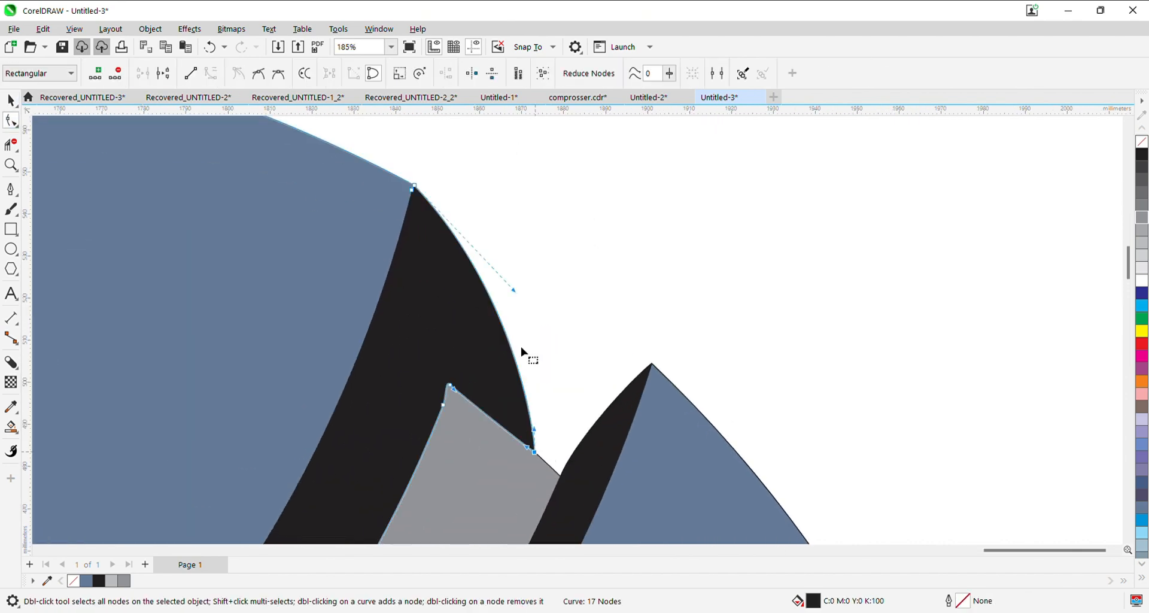
click(536, 452)
drag(514, 291, 533, 281)
click(10, 101)
- Fill the left segment of the circle with 20% black light grey
scroll(494, 296, down, 3)
click(571, 299)
mouse_move(554, 400)
mouse_down()
mouse_move(562, 331)
mouse_move(572, 335)
mouse_up()
scroll(503, 318, up, 1)
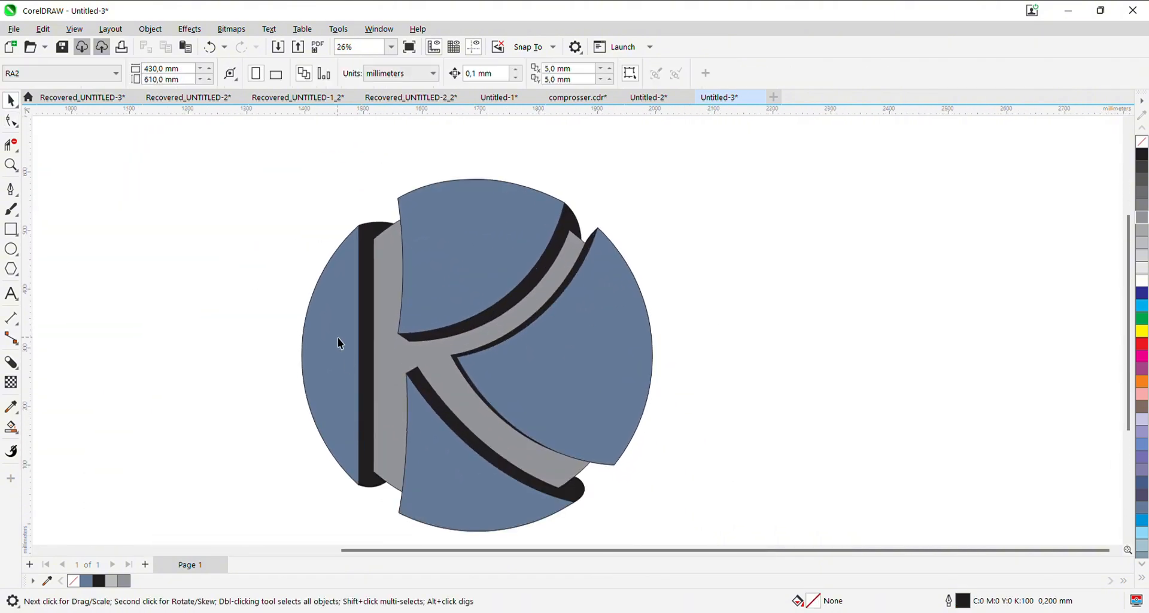
click(372, 340)
click(1141, 255)
- Fill the top and right segments of the circle with white
click(496, 274)
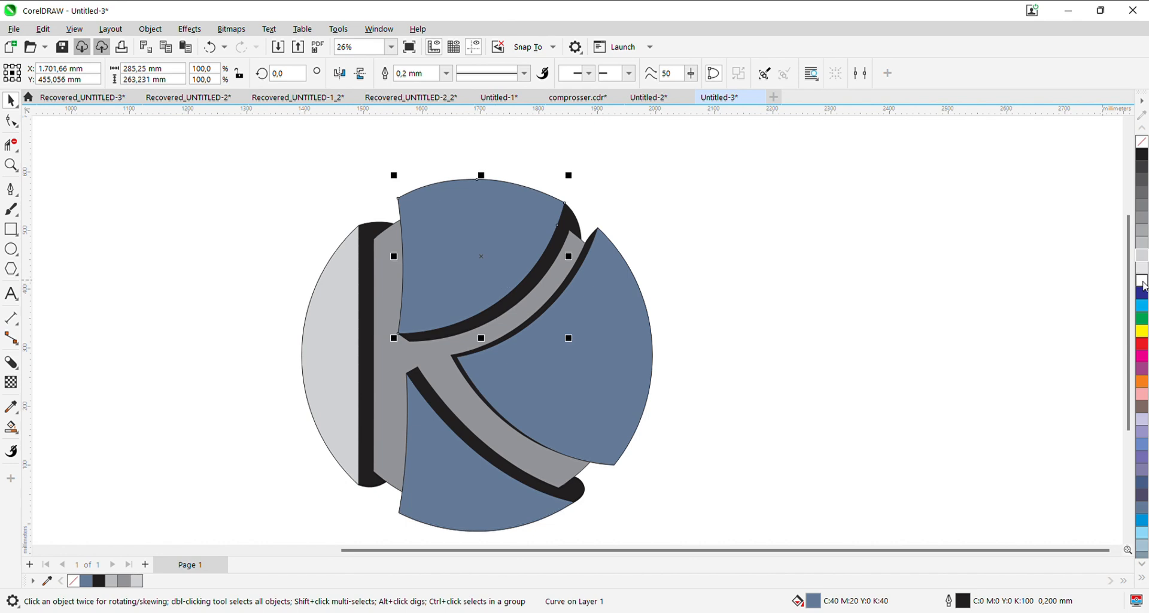
click(1141, 280)
click(617, 382)
click(1142, 281)
- Fill the bottom, right and top segments with 20% black light grey
click(456, 497)
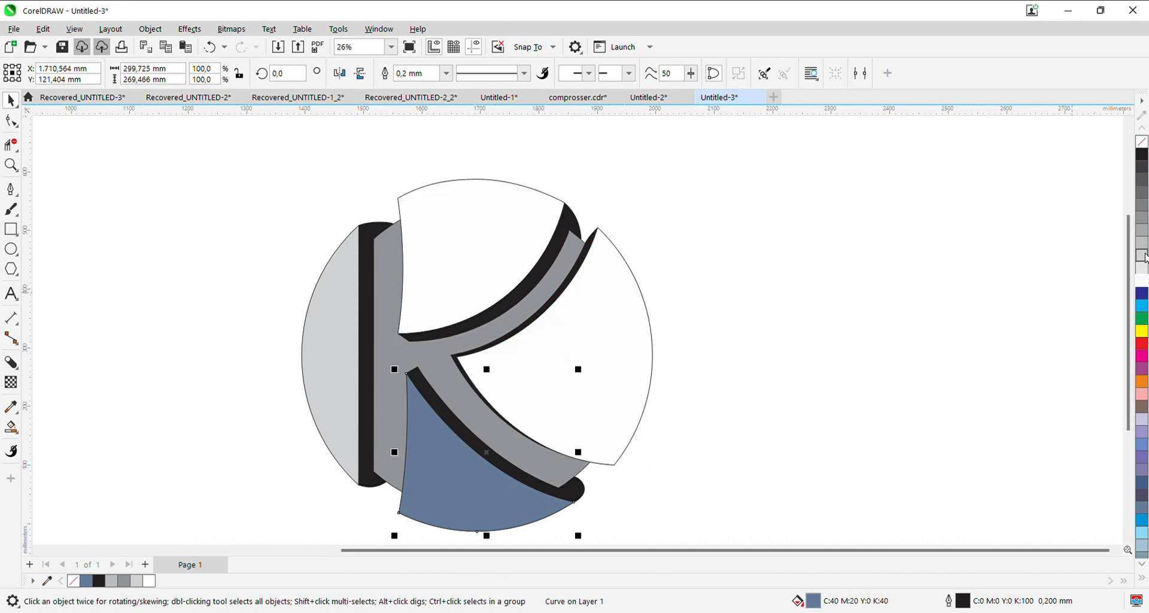
click(1142, 255)
click(563, 376)
click(1141, 256)
click(491, 246)
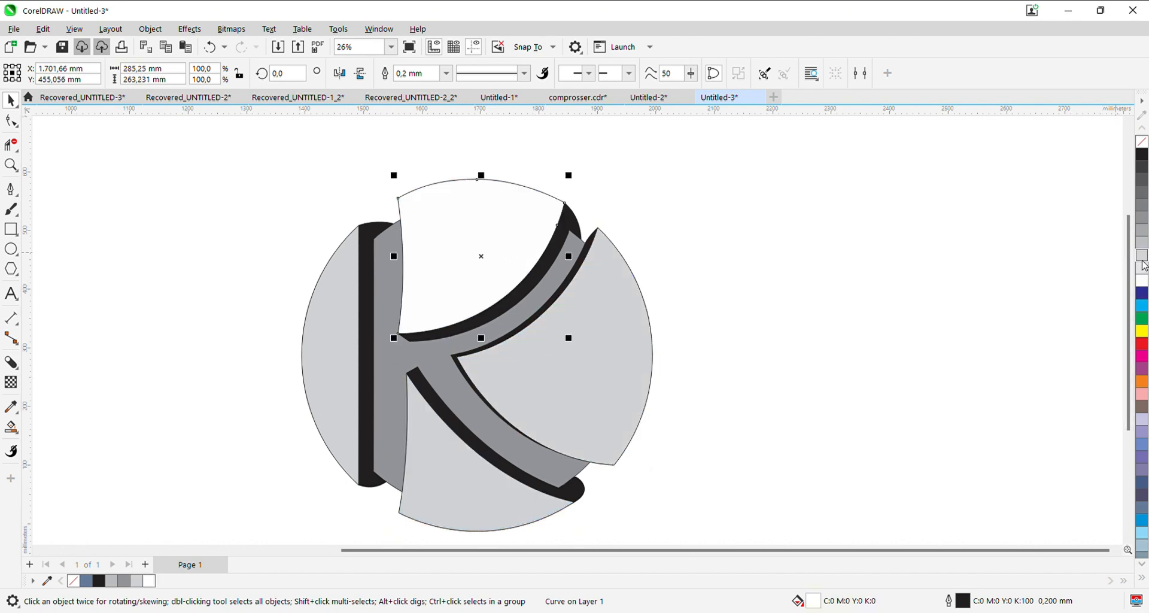
click(1142, 255)
- Group the four grey segments and try an elliptical grey-to-white fountain fill on each of them
key(ctrl+a)
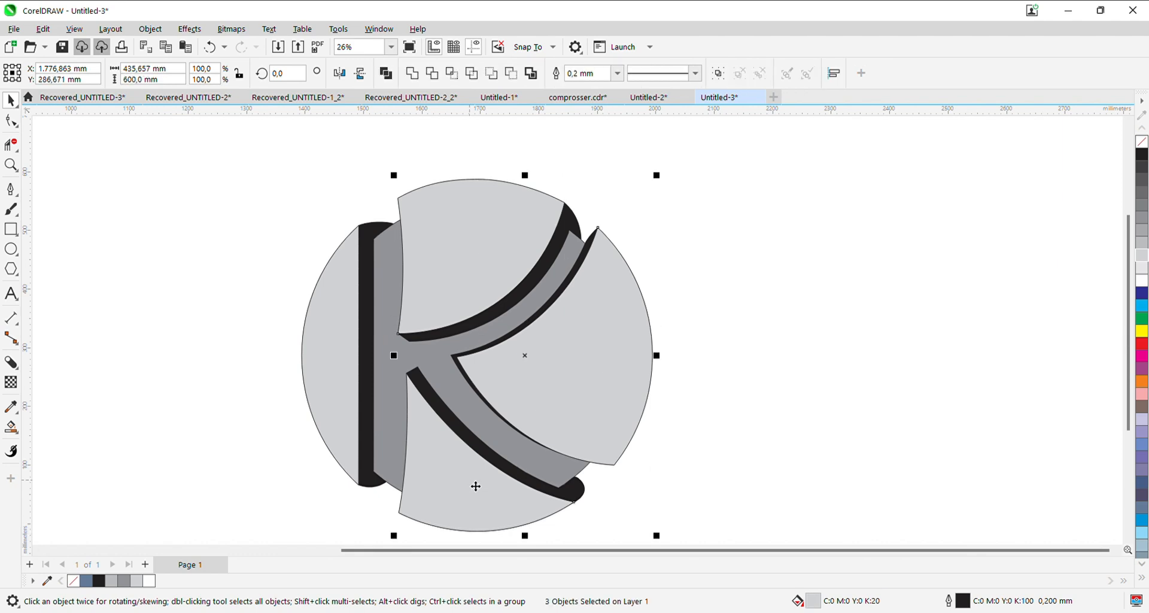
key(ctrl+g)
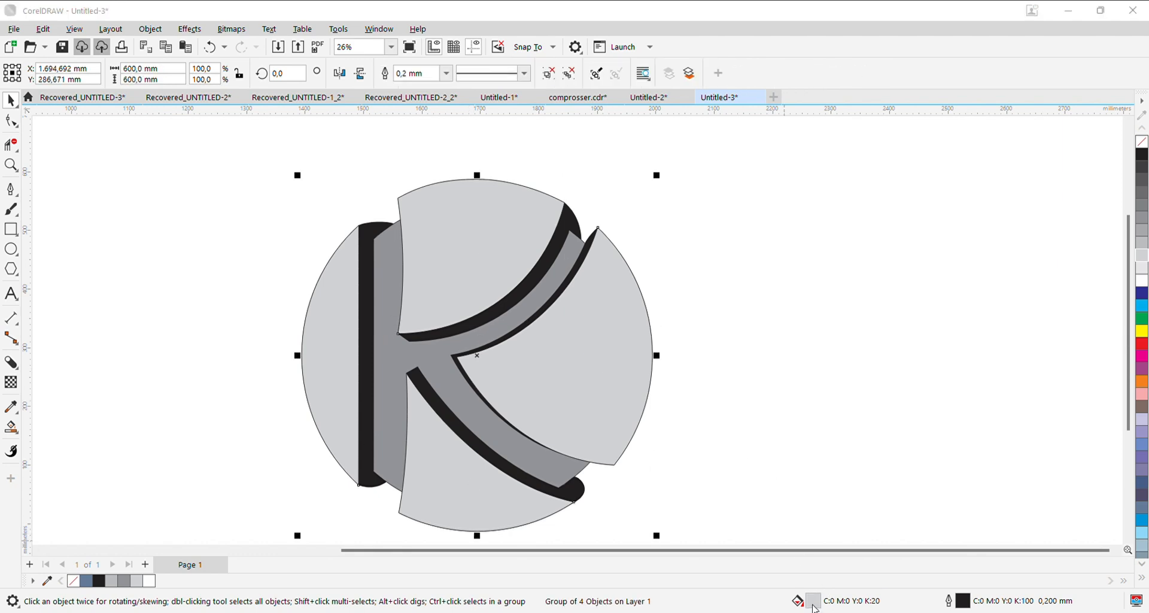
key(F11)
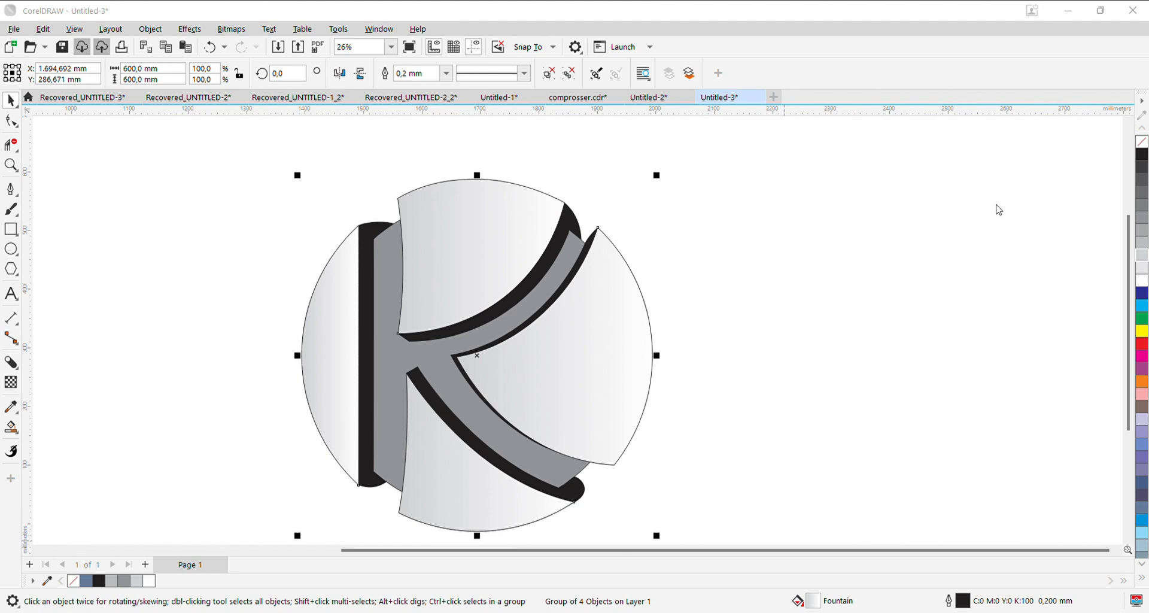
click(996, 205)
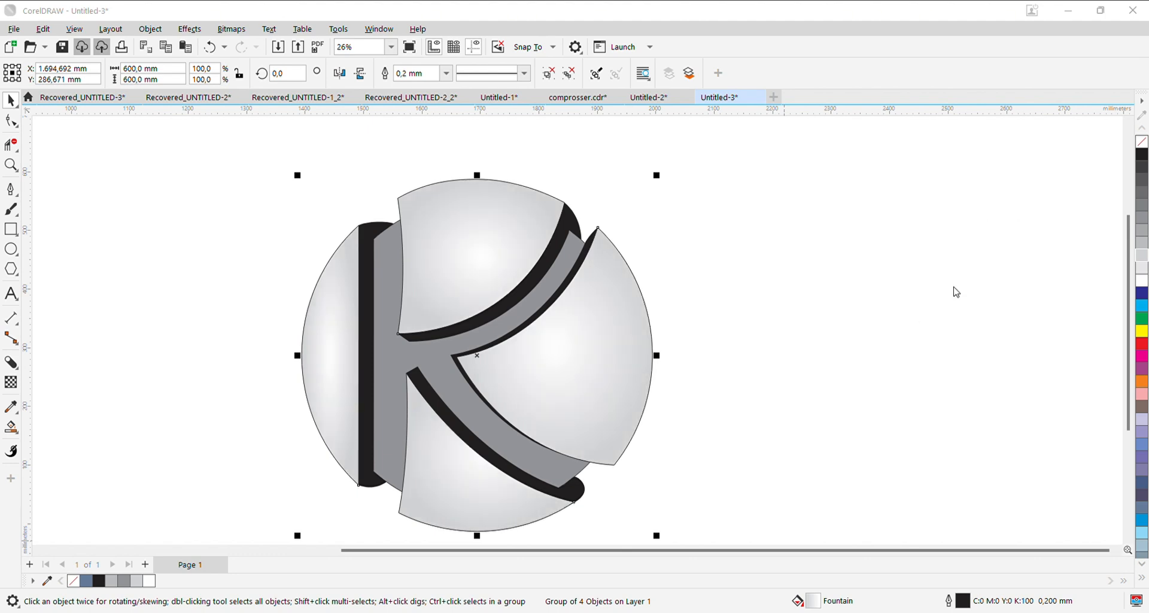
key(ctrl+z)
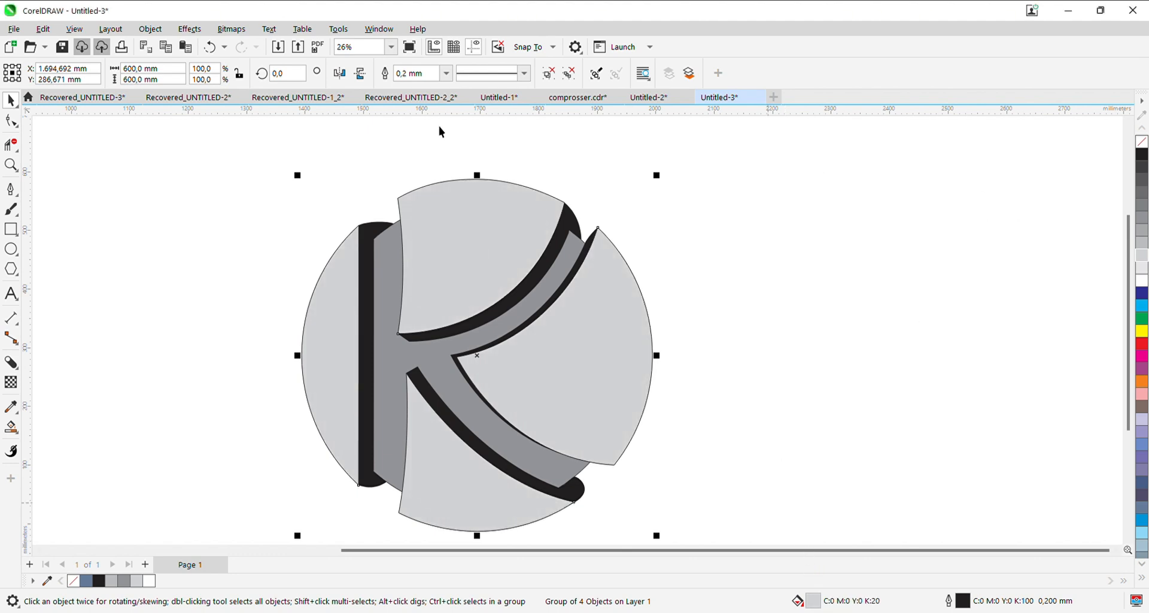
- Weld the four segments into one curve and apply an elliptical fountain fill from light grey edges to a white highlight
click(413, 74)
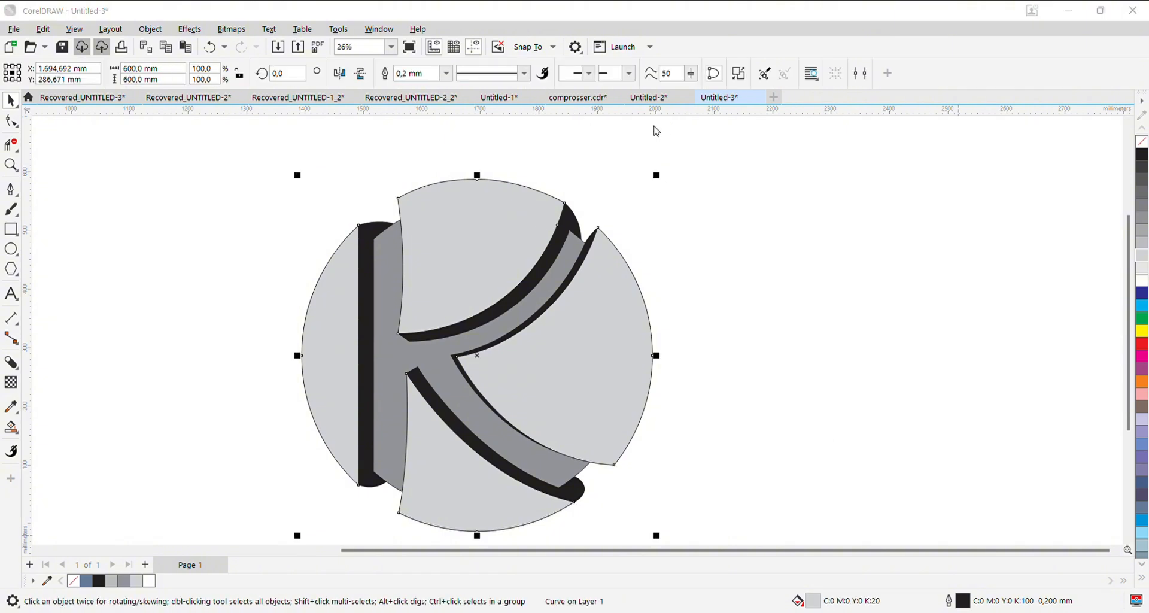
click(656, 131)
click(847, 194)
drag(711, 265, 737, 257)
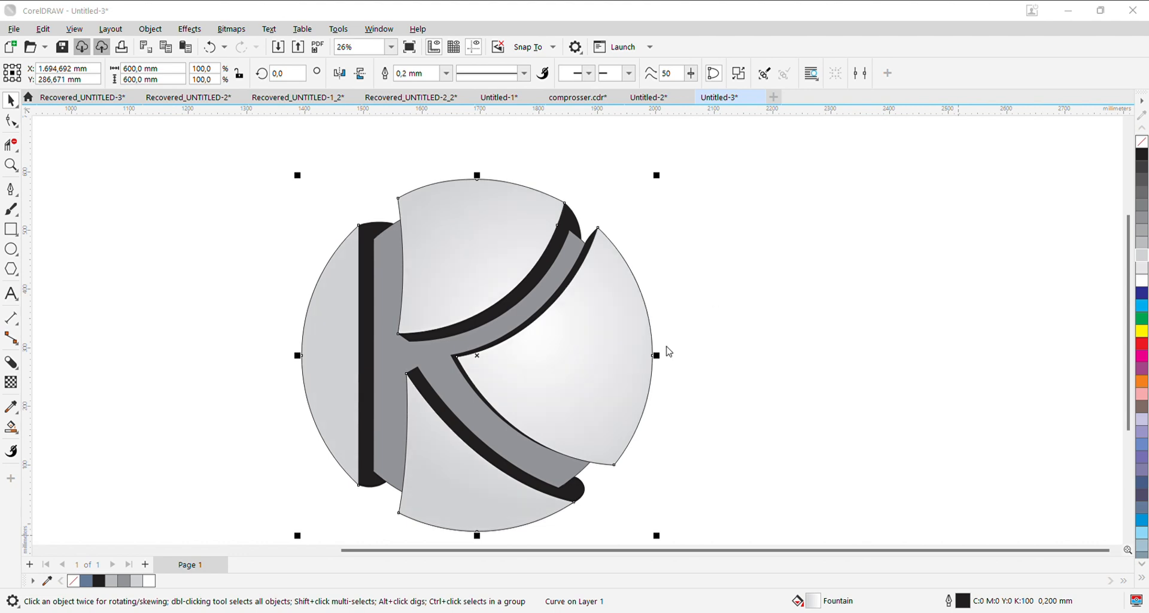
- Add a darker grey ring to the segments' elliptical fountain fill, centre the highlight and shift the ring towards the outer edge
click(688, 471)
click(689, 476)
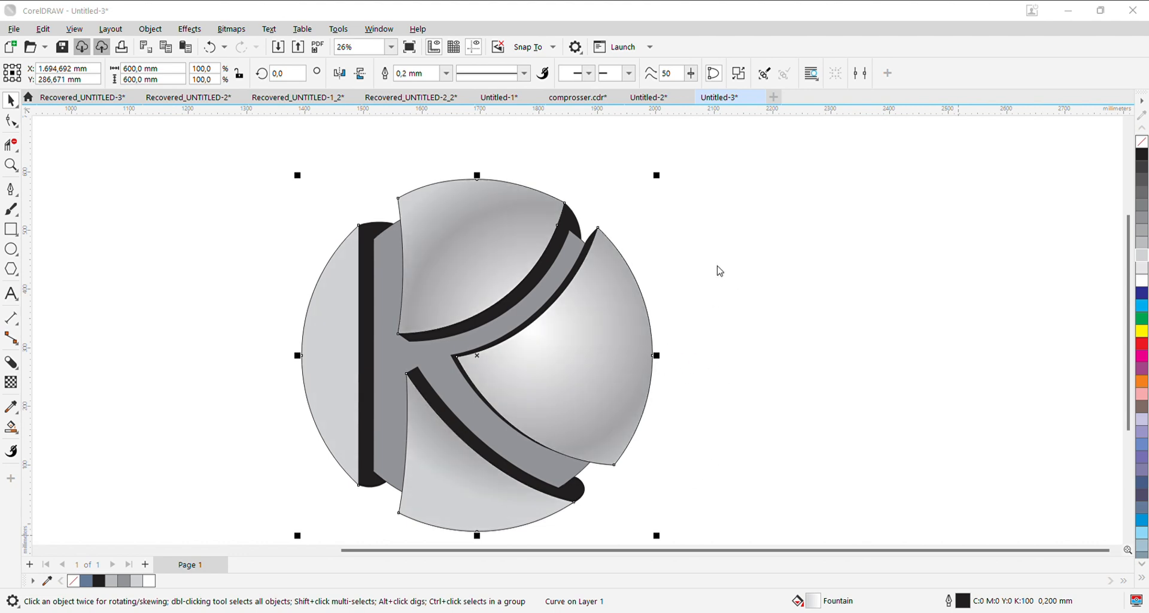
drag(700, 262, 700, 257)
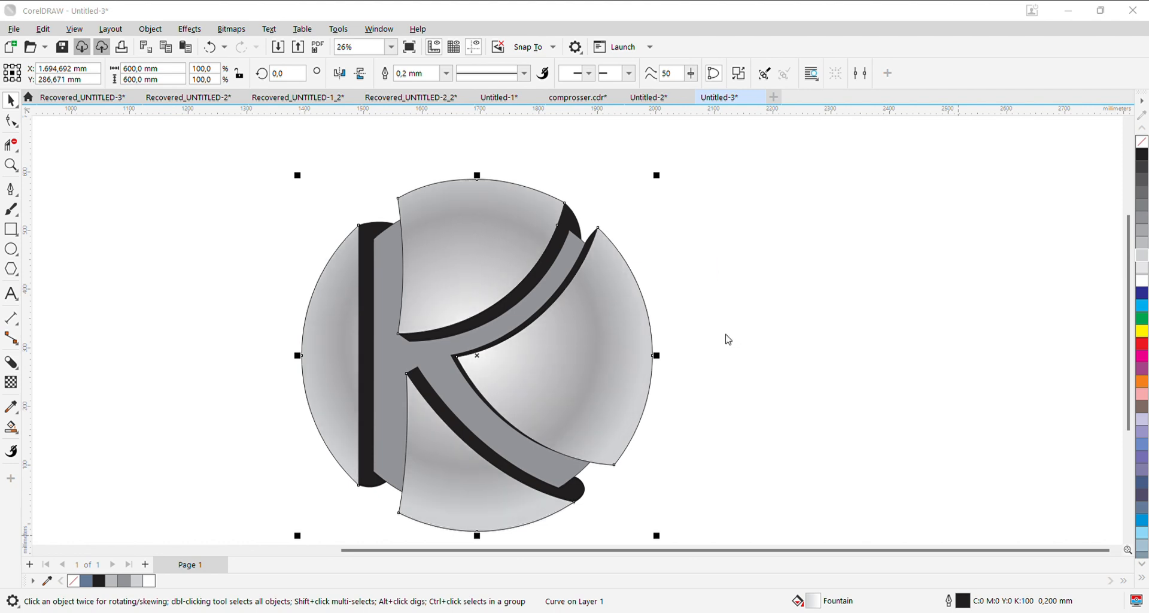
drag(725, 334, 652, 363)
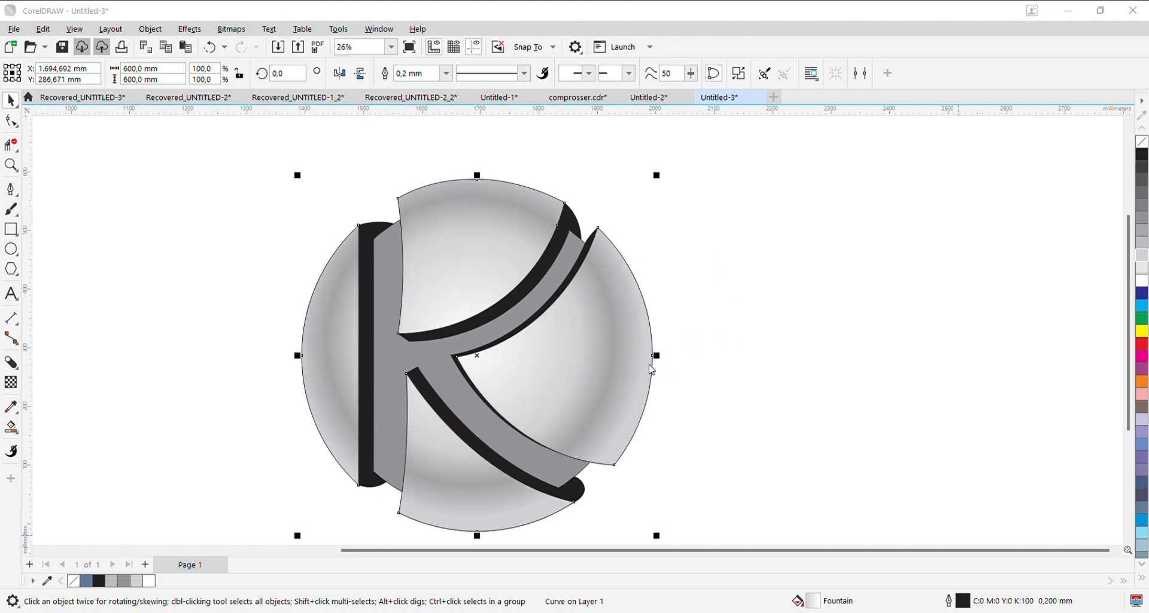
drag(832, 262, 830, 253)
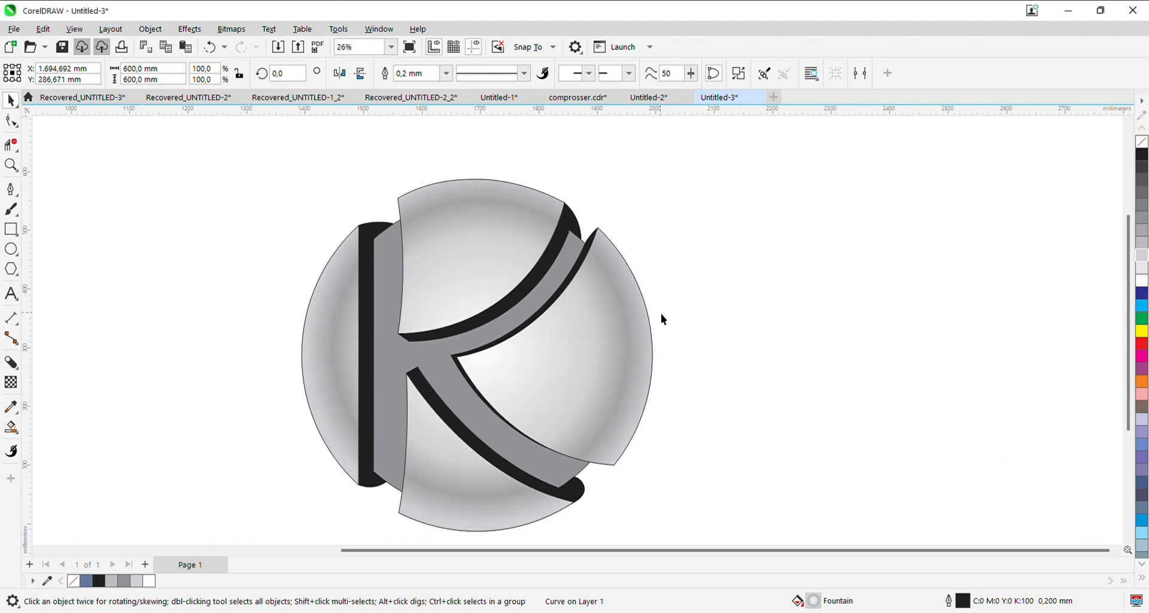
scroll(676, 326, down, 1)
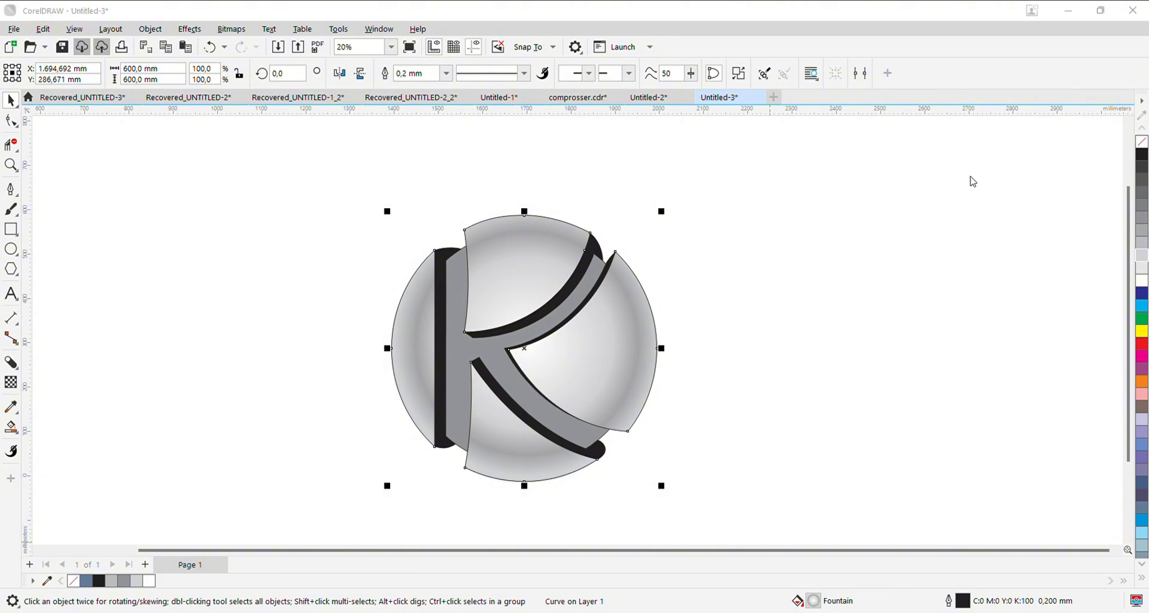
click(1075, 527)
- Give the left black shadow a slanted linear fountain fill in white and blue, with blue at its lower end
click(509, 363)
scroll(491, 331, up, 1)
click(421, 345)
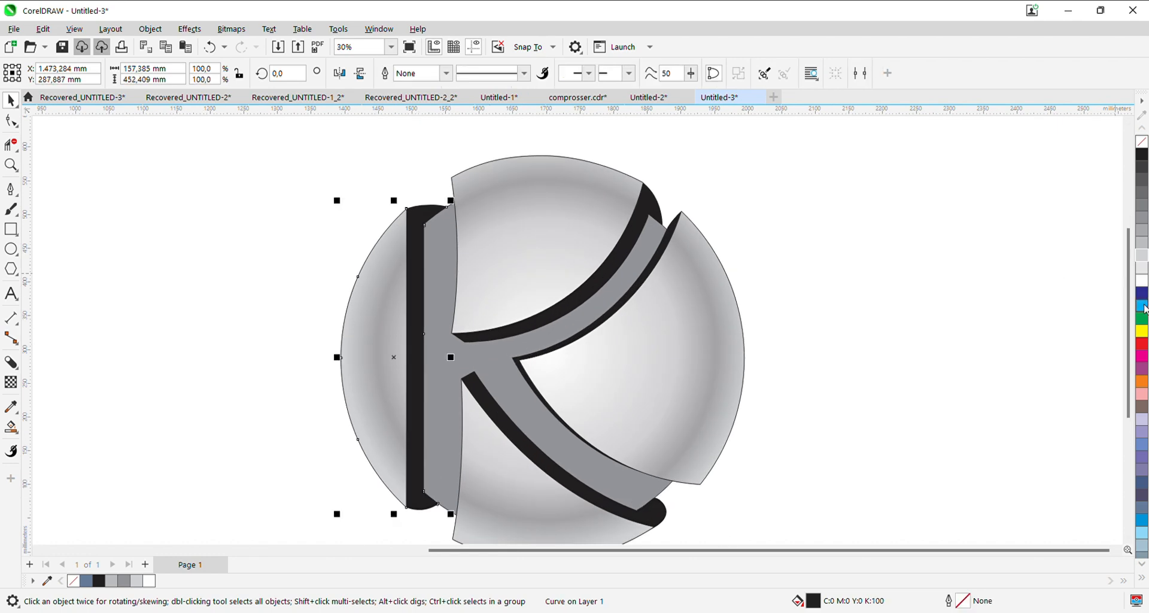
click(1133, 354)
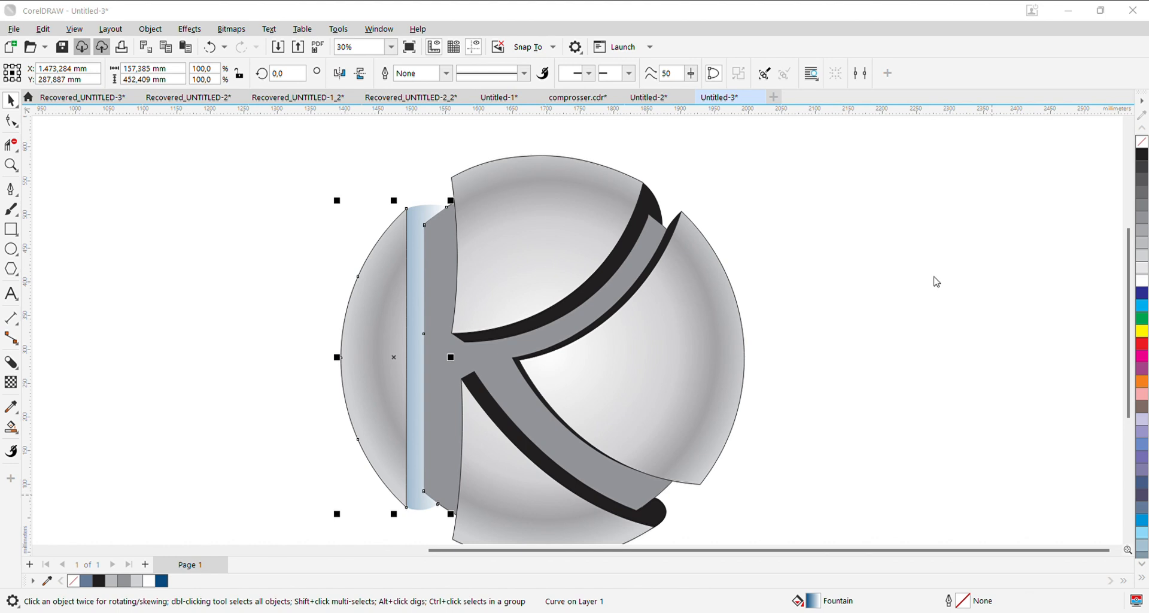
click(875, 355)
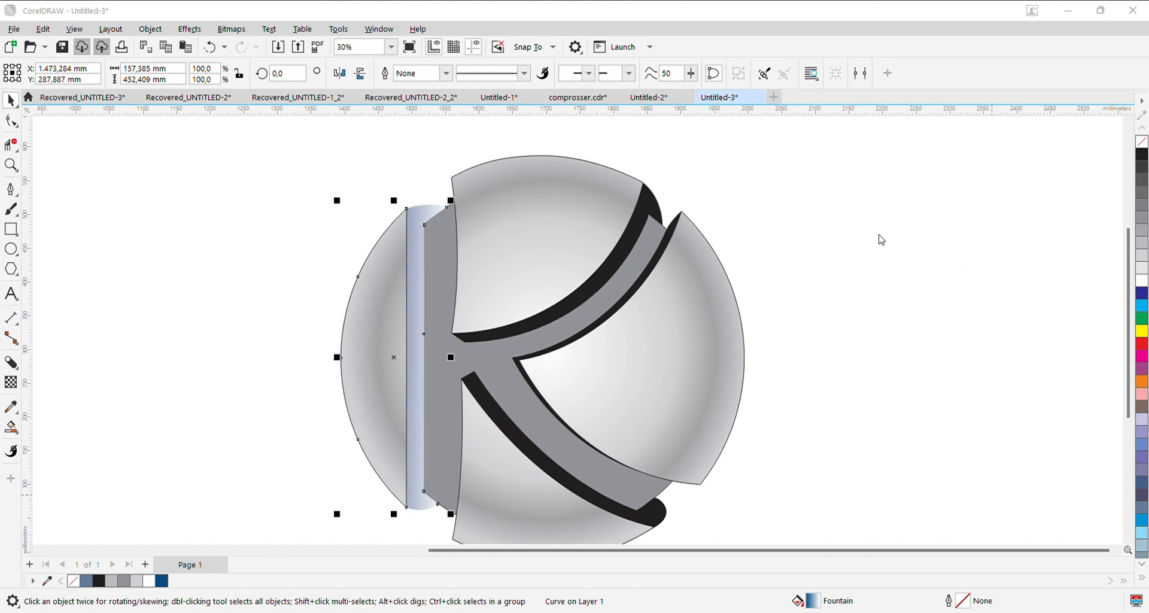
click(845, 181)
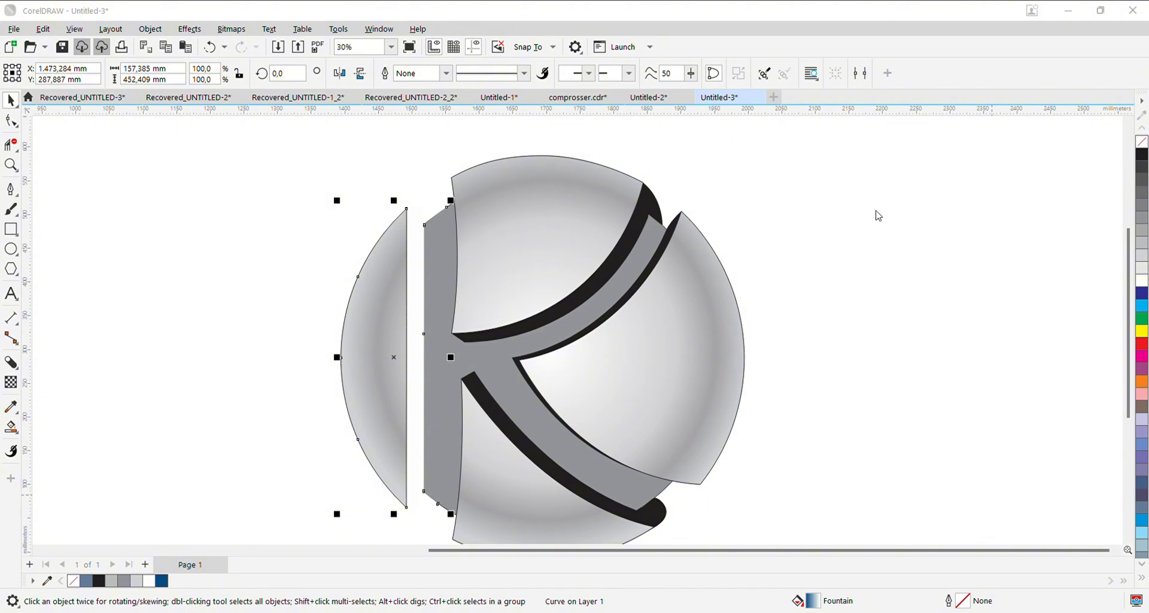
click(947, 228)
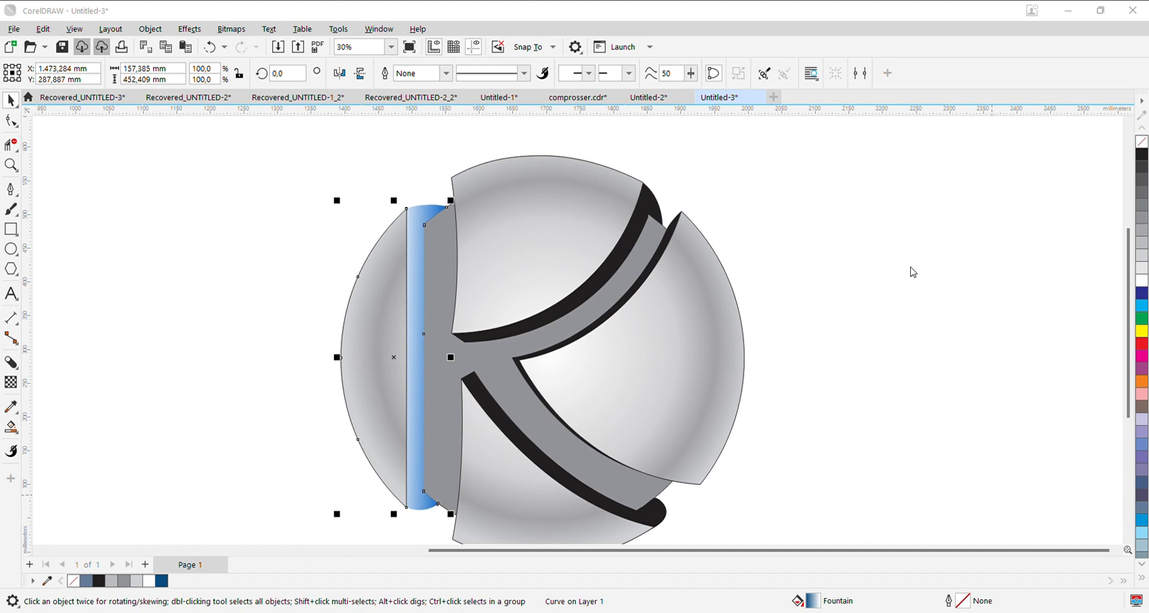
click(906, 285)
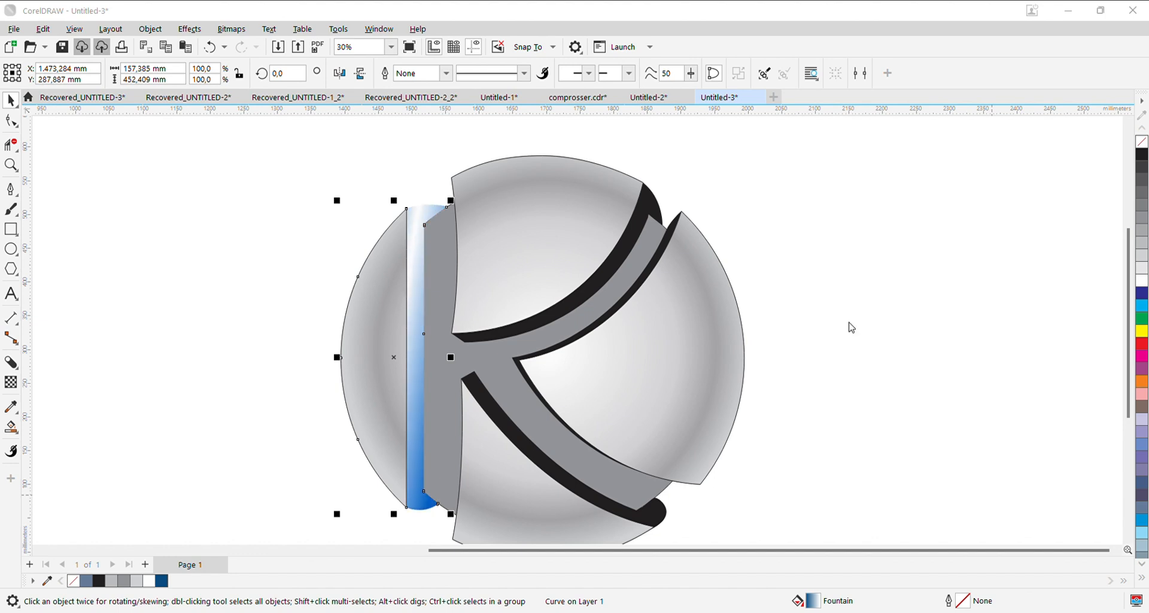
- Adjust the left shadow's fountain fill to dark blue at the upper end with a white highlight around the middle
drag(869, 342, 840, 378)
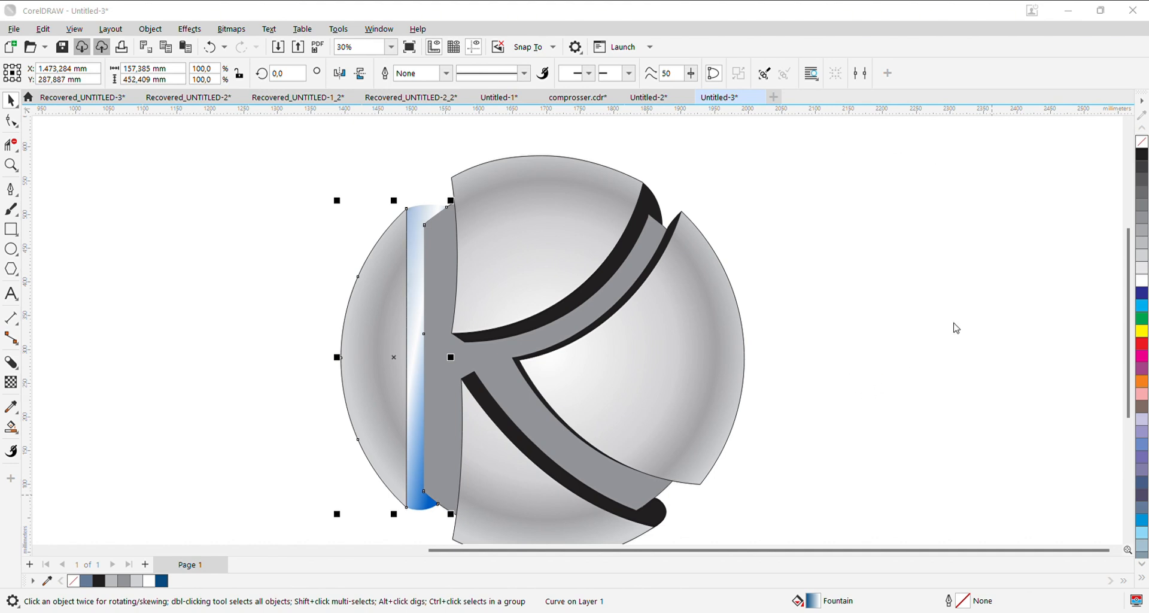
click(861, 363)
click(801, 215)
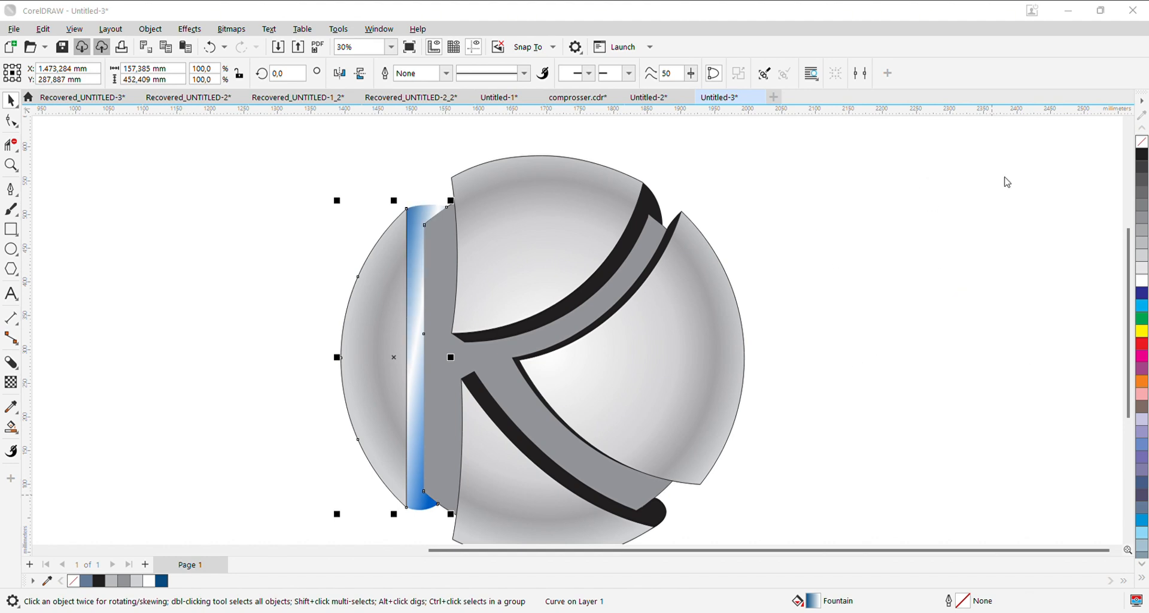
drag(910, 285, 909, 293)
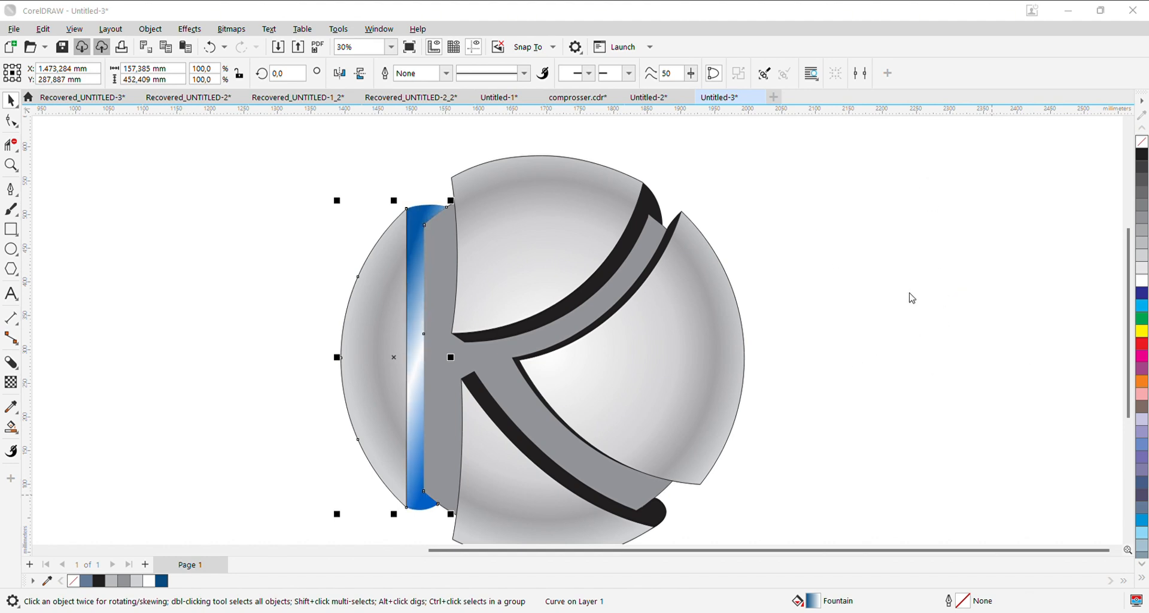
click(1112, 515)
- Copy the left shadow's fountain fill to the upper arm's shadow
click(420, 259)
drag(420, 260, 631, 257)
click(656, 328)
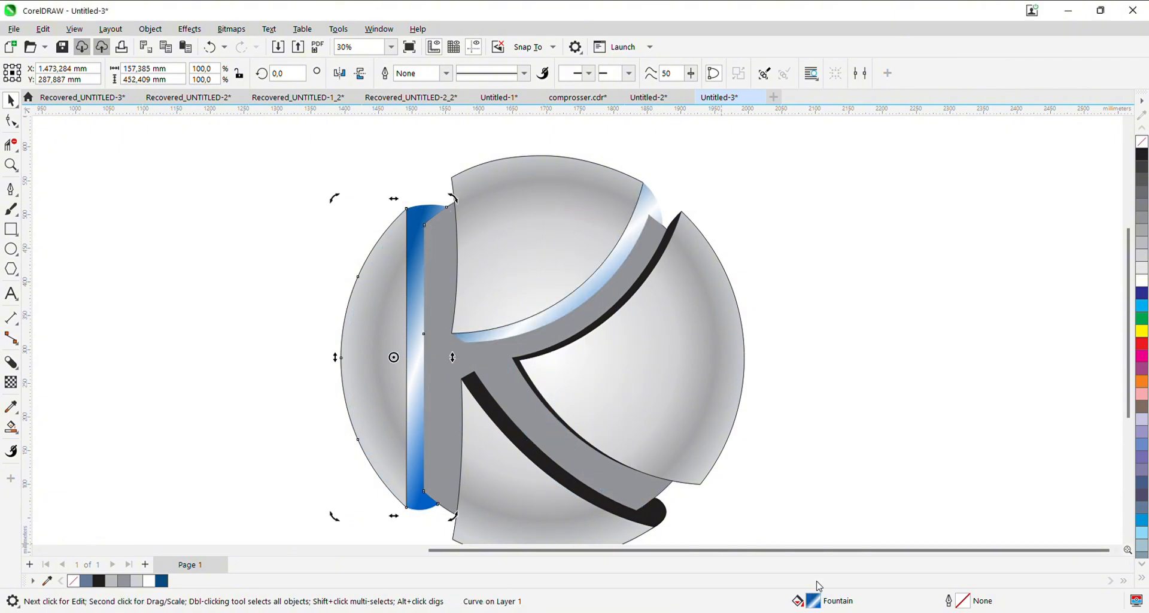
- Extend the dark blue part of the left shadow's fountain fill and adjust the colour stops of the upper arm's shadow
double_click(812, 604)
mouse_move(952, 298)
mouse_down()
mouse_move(879, 305)
mouse_move(946, 310)
mouse_up()
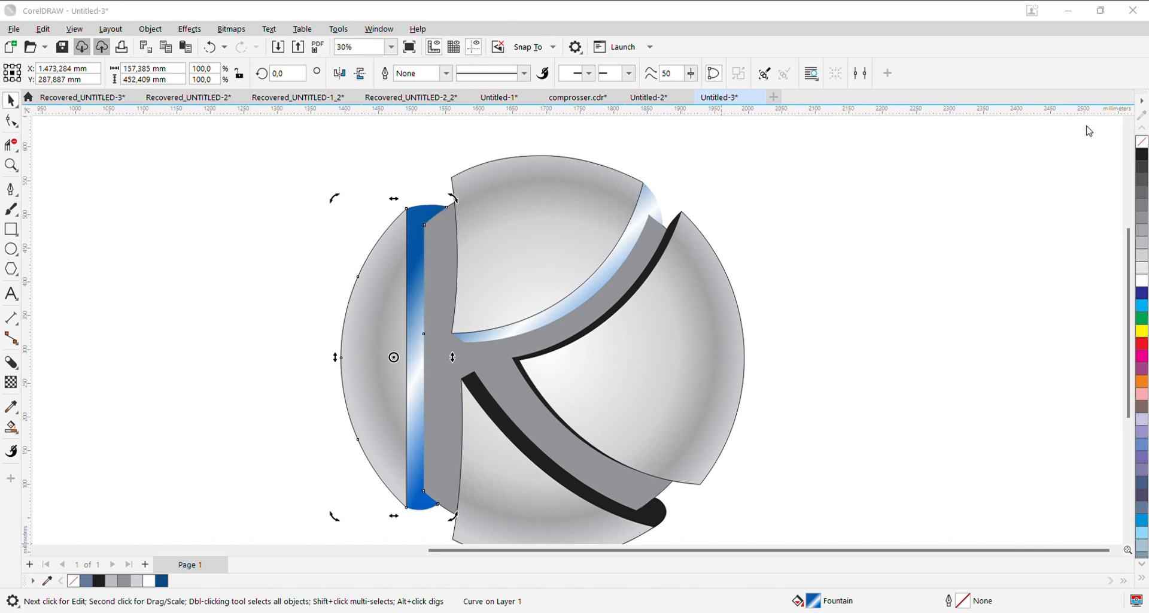
click(630, 241)
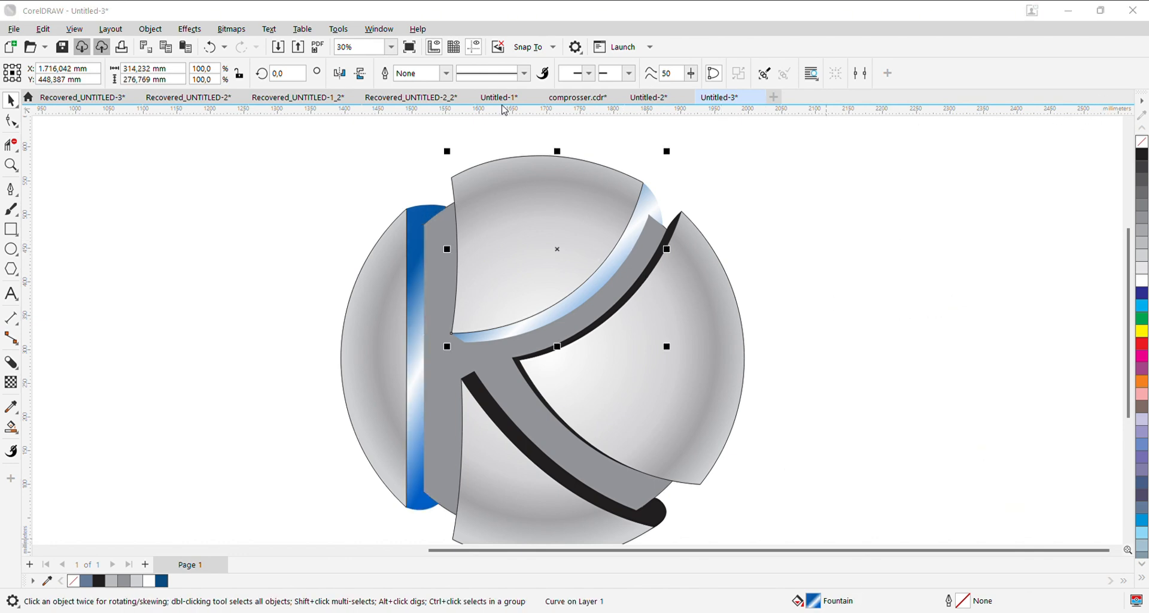
click(945, 356)
drag(959, 348, 974, 347)
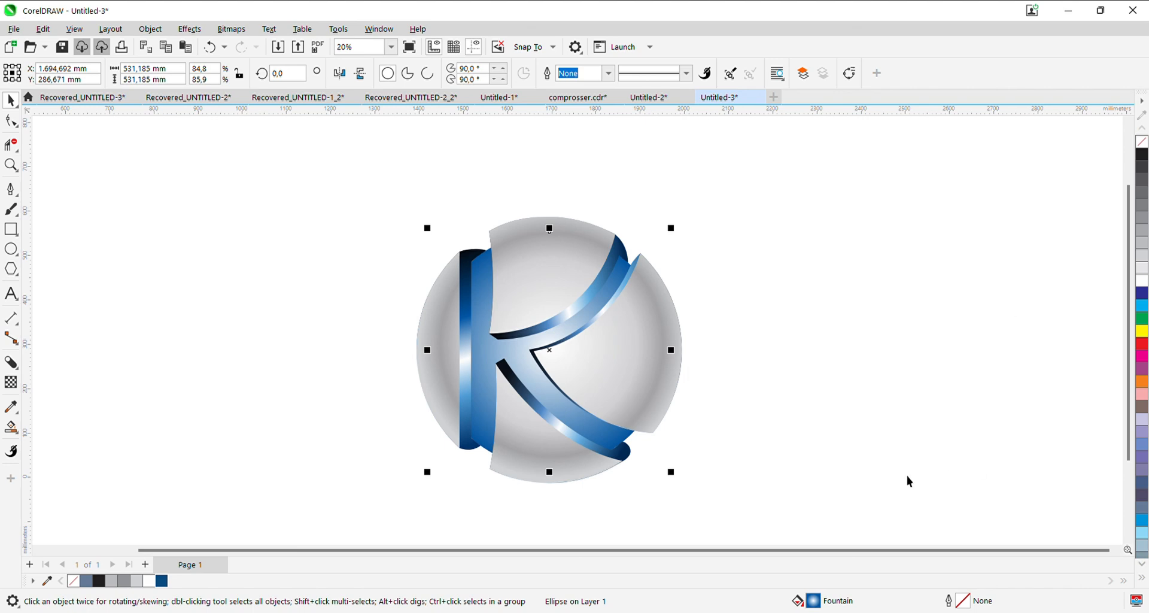
- Add an indigo blue colour stop between the blue edge and white centre of the background circle's radial fountain fill
double_click(813, 602)
double_click(838, 364)
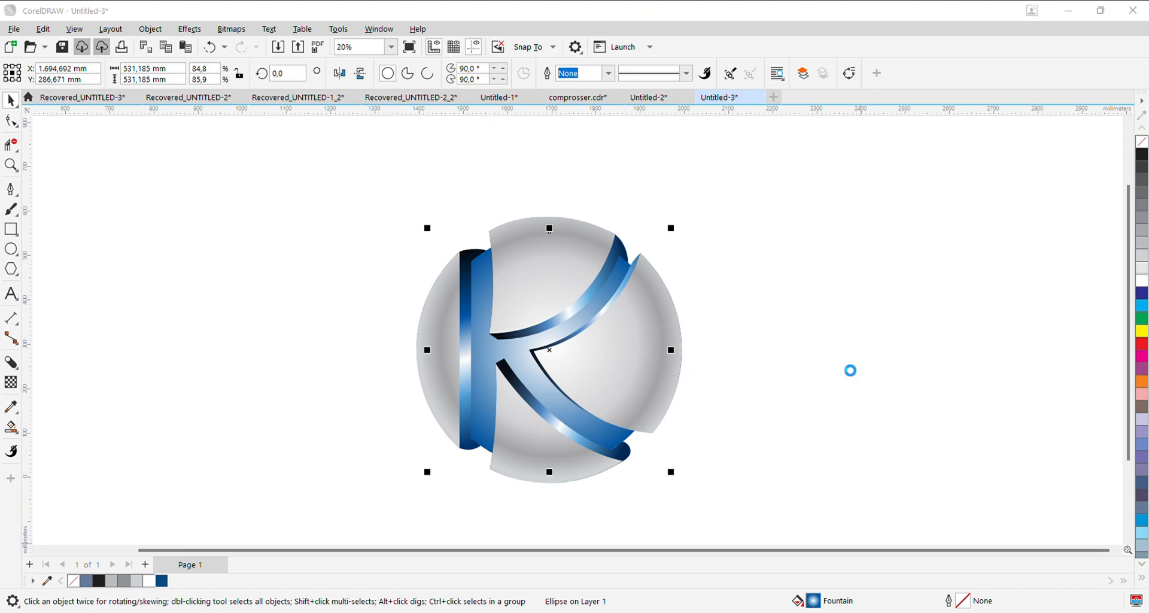
click(867, 392)
click(942, 276)
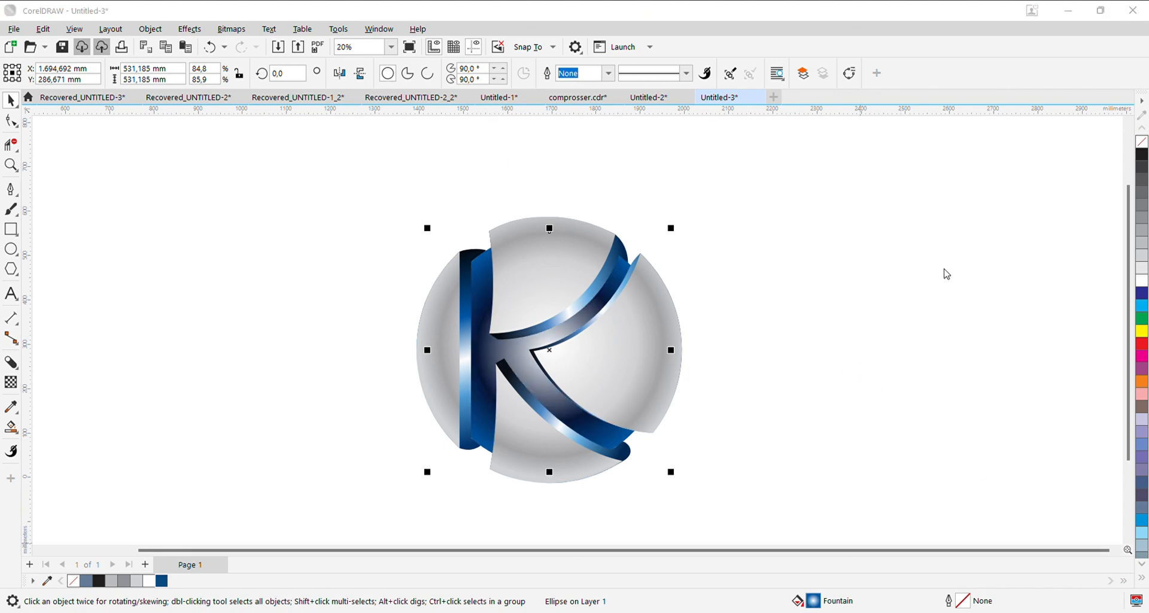
click(943, 264)
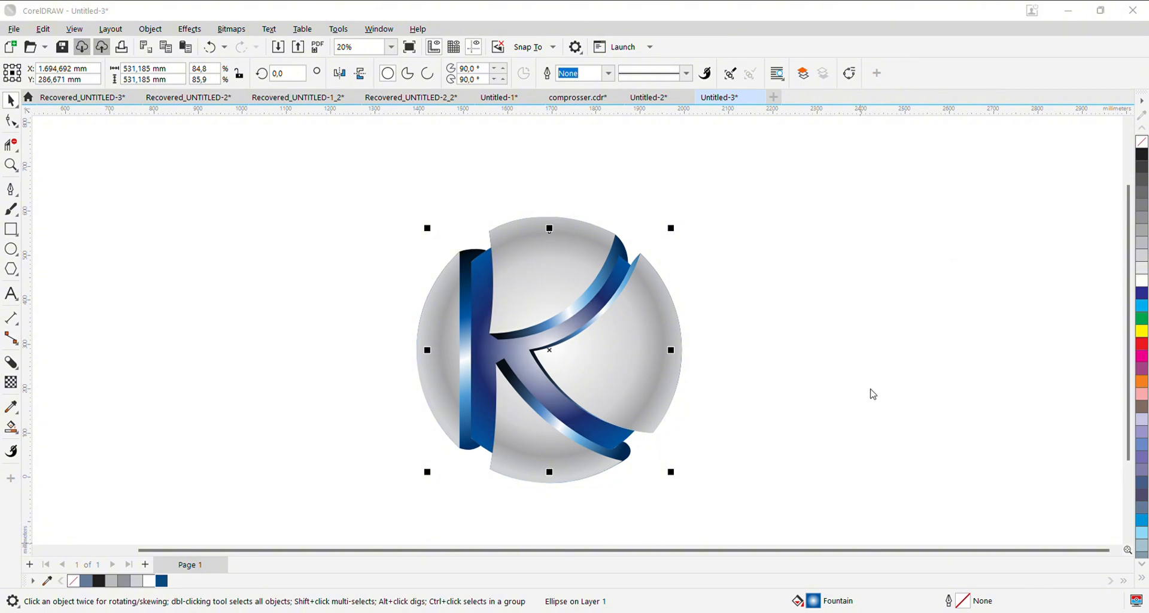
- Recolour the centre of the background circle's fountain fill light slate blue and shift the indigo stop outwards
click(806, 334)
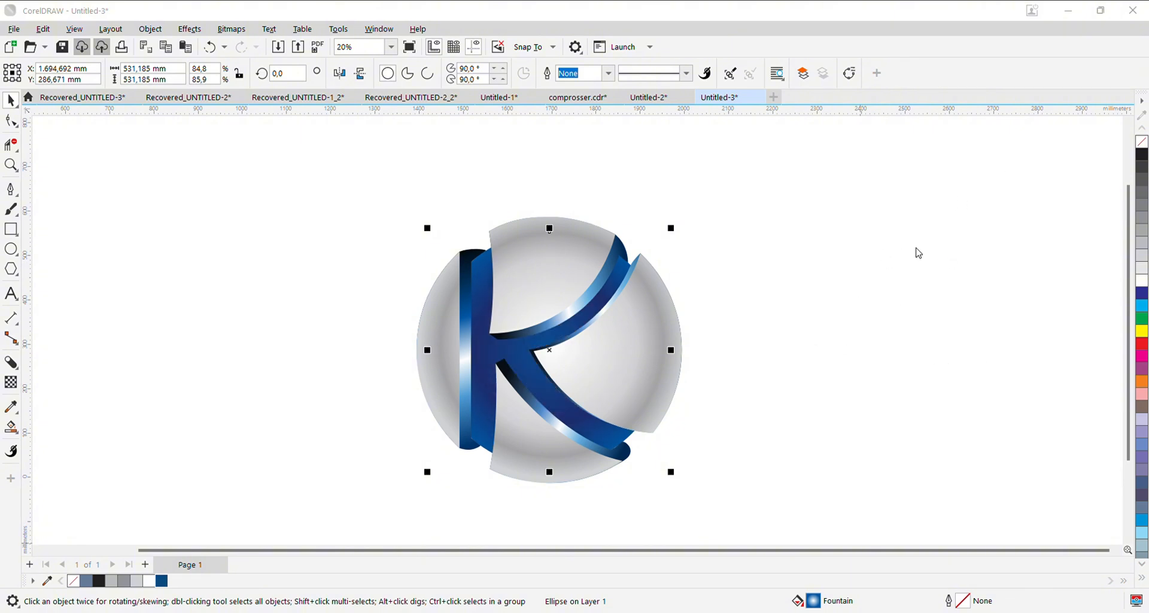
click(914, 247)
click(892, 206)
click(906, 218)
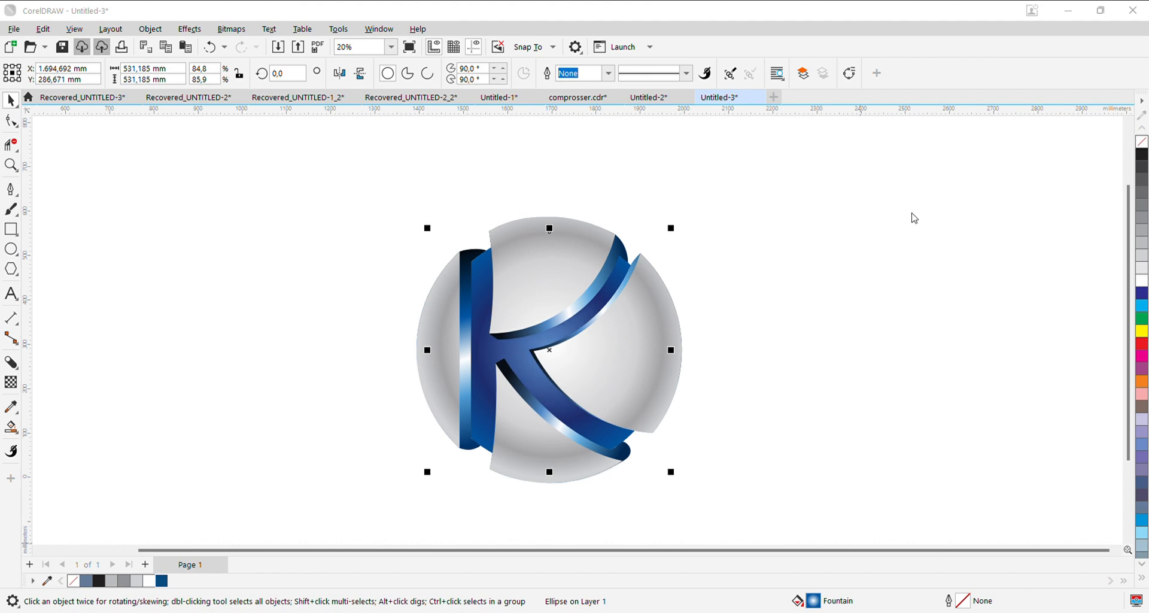
click(895, 208)
click(873, 341)
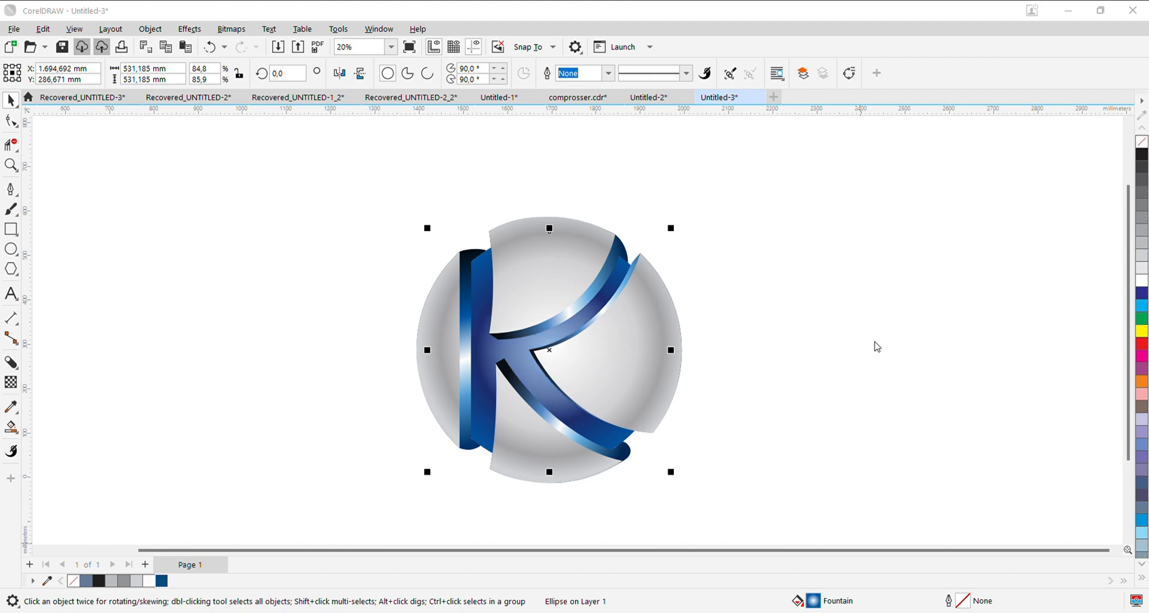
drag(846, 375, 824, 371)
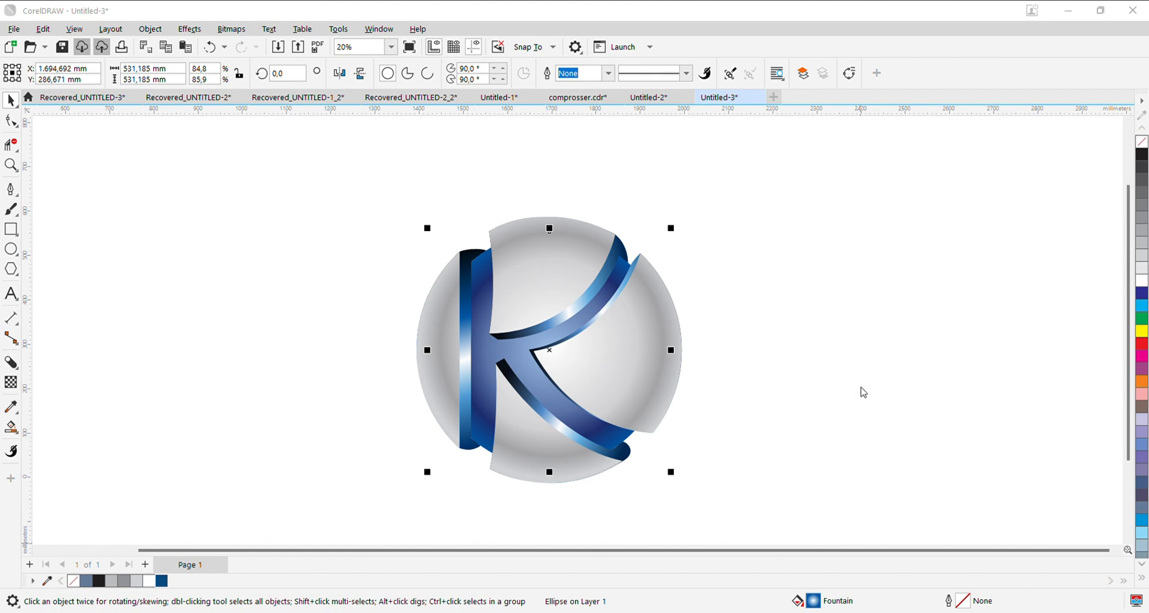
click(926, 270)
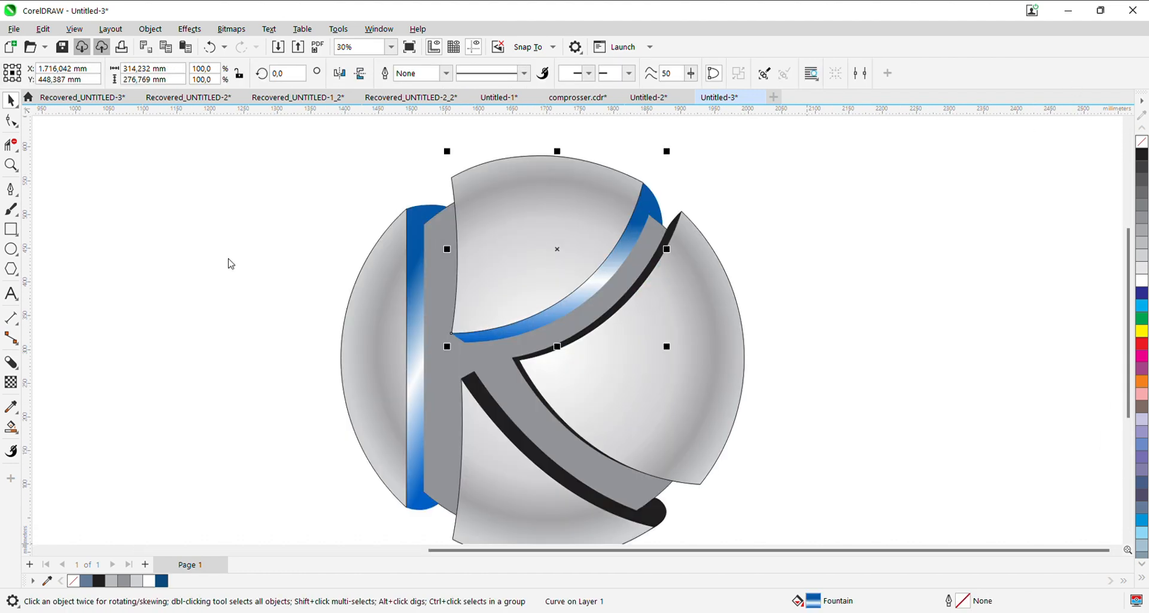
- Set both ends of the left shadow's linear fountain fill to dark navy blue
click(440, 264)
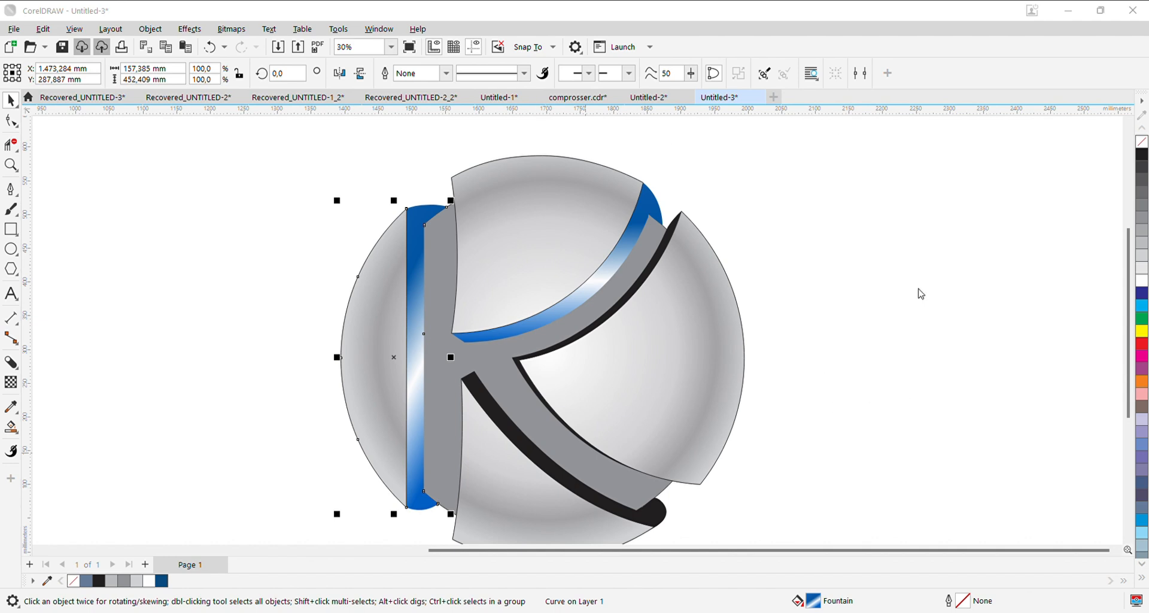
click(984, 289)
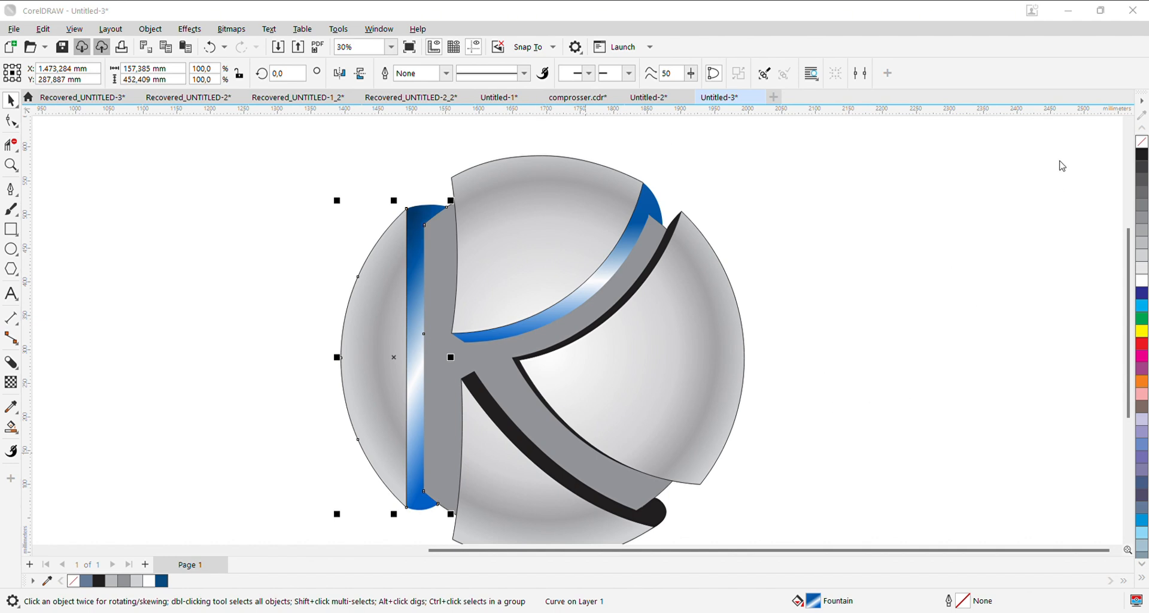
click(986, 316)
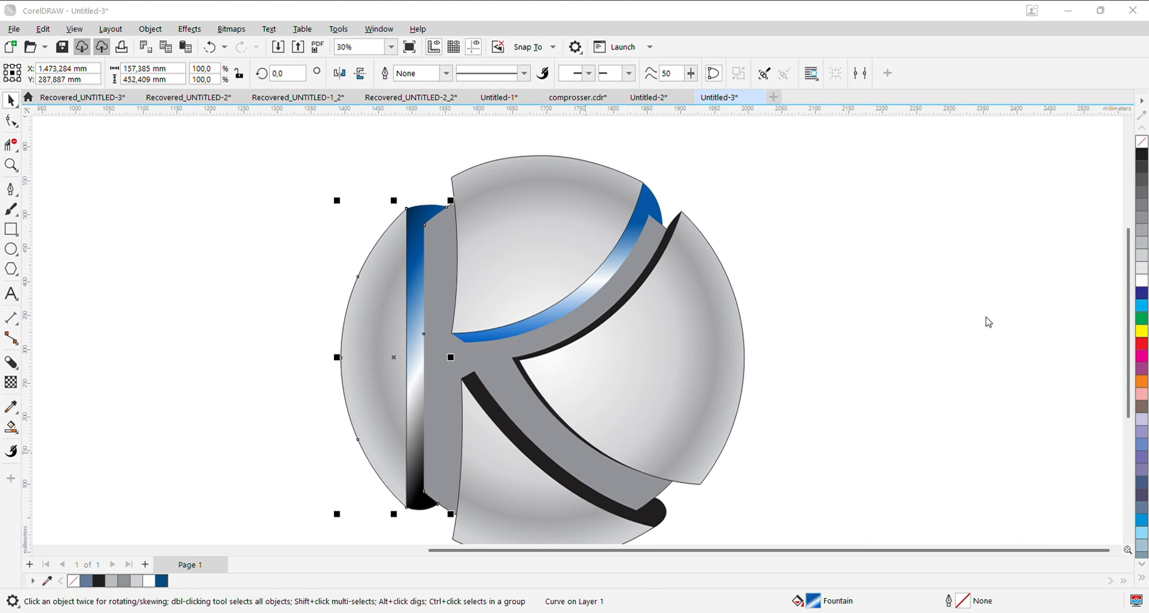
click(982, 292)
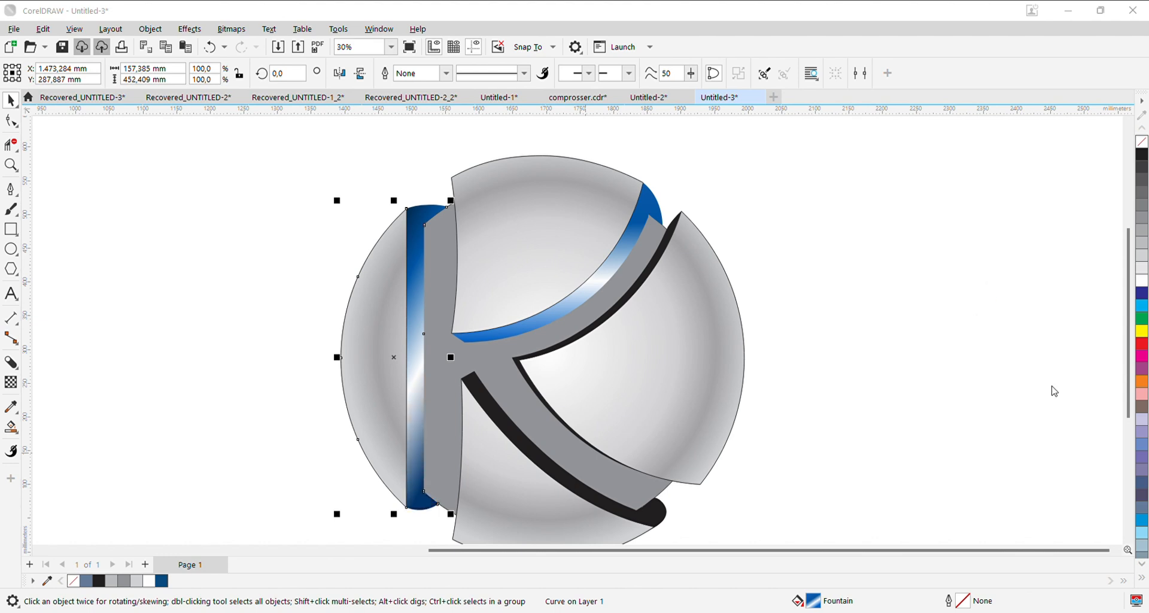
- Add a light blue stop below the white highlight of the left shadow's fountain fill and darken its upper end to near-black
drag(917, 367, 940, 371)
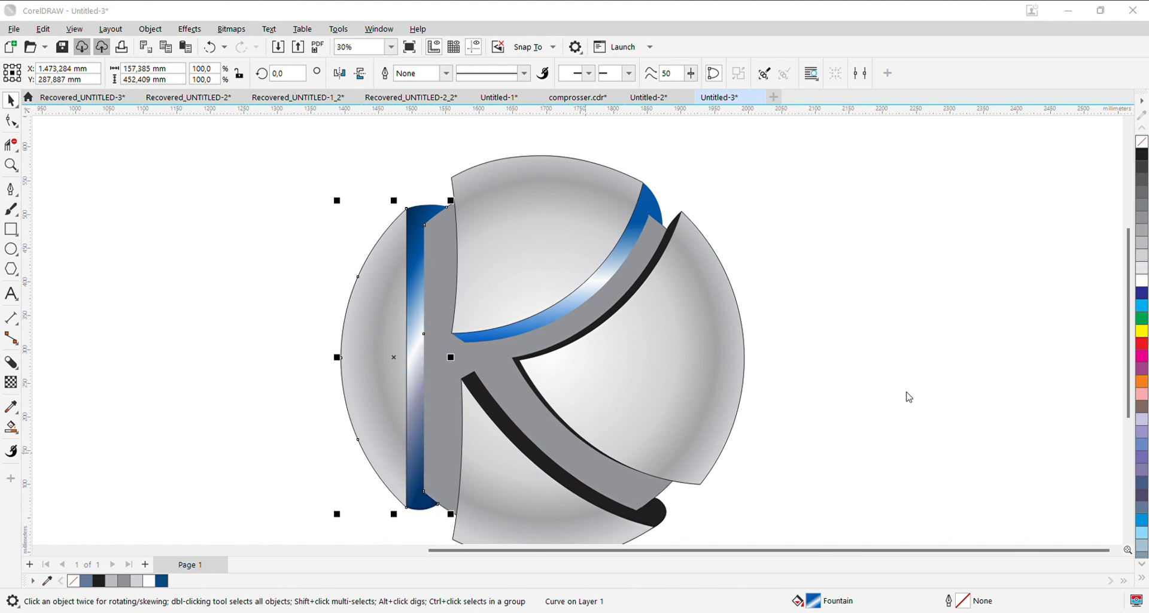
click(1015, 371)
click(849, 313)
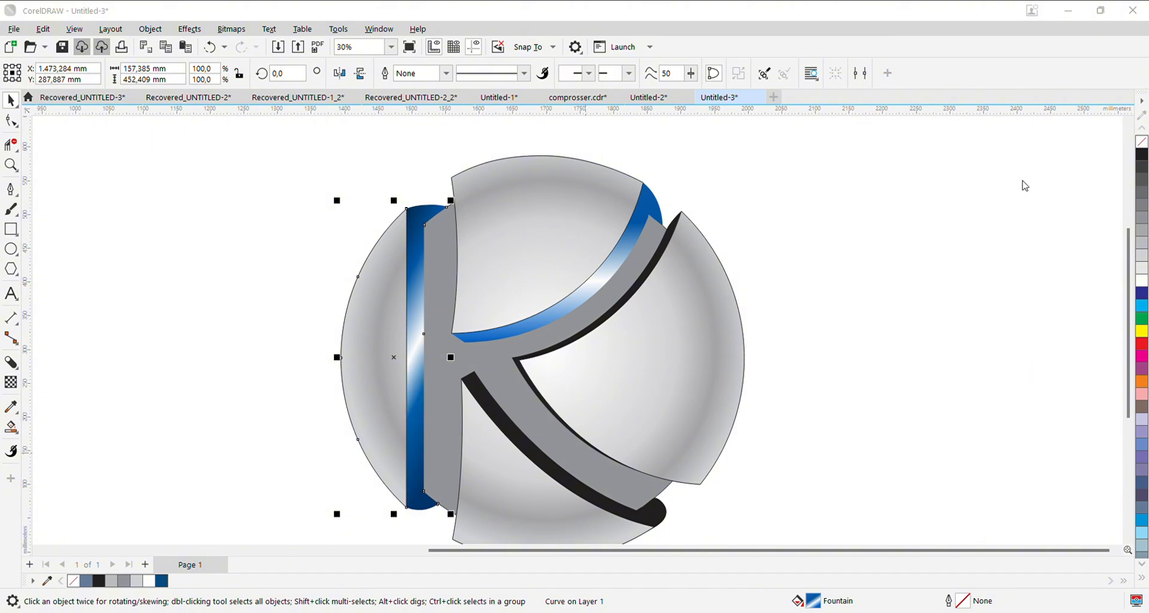
drag(907, 369, 936, 370)
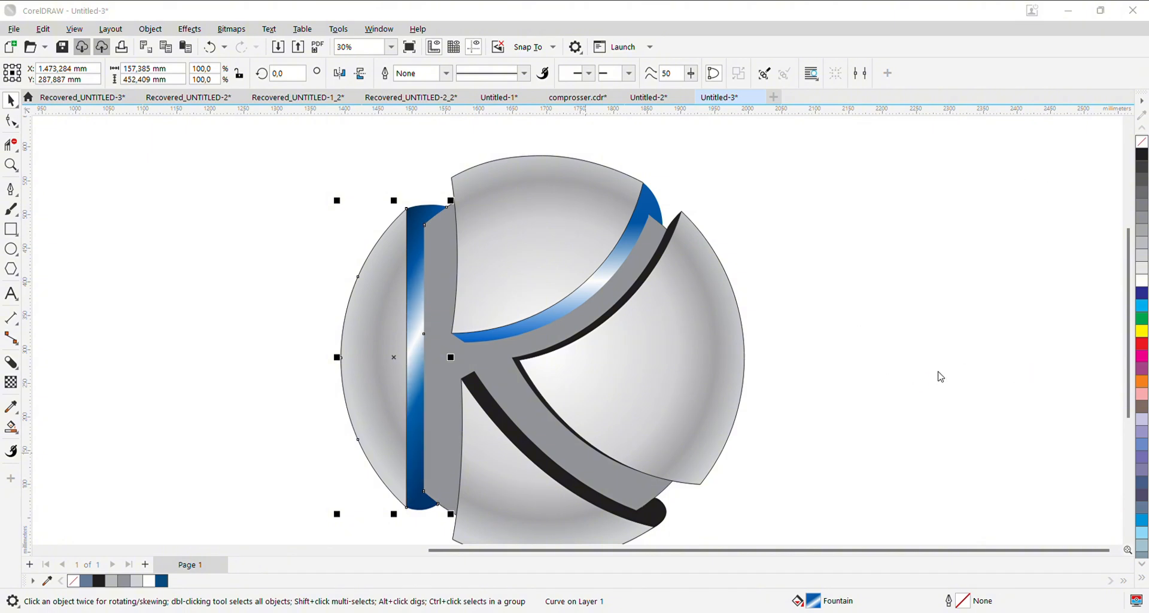
click(980, 225)
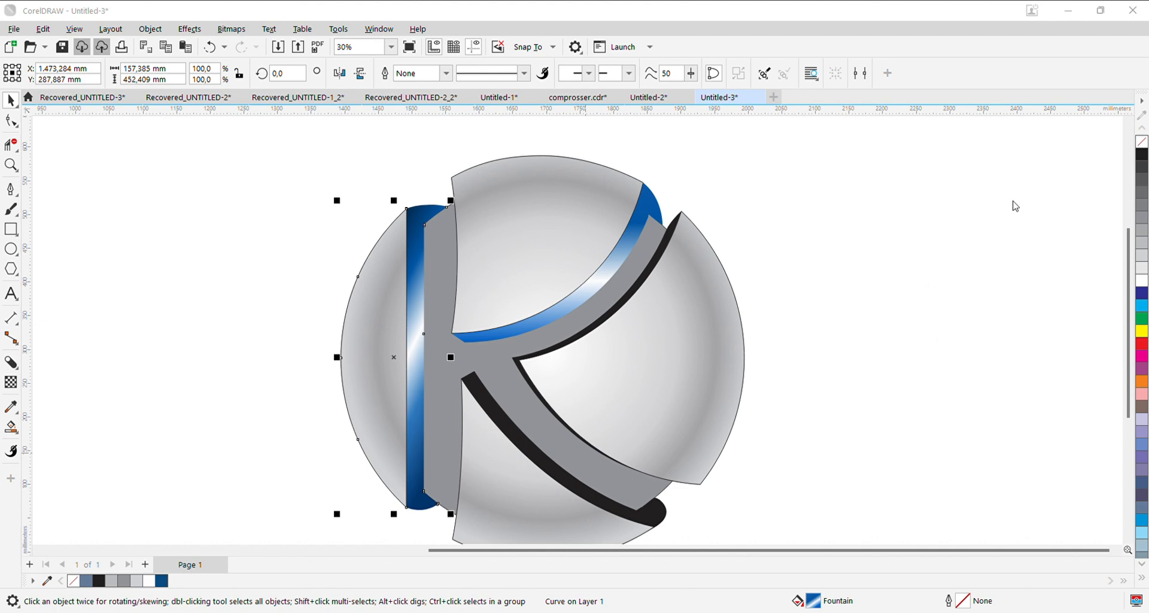
click(962, 219)
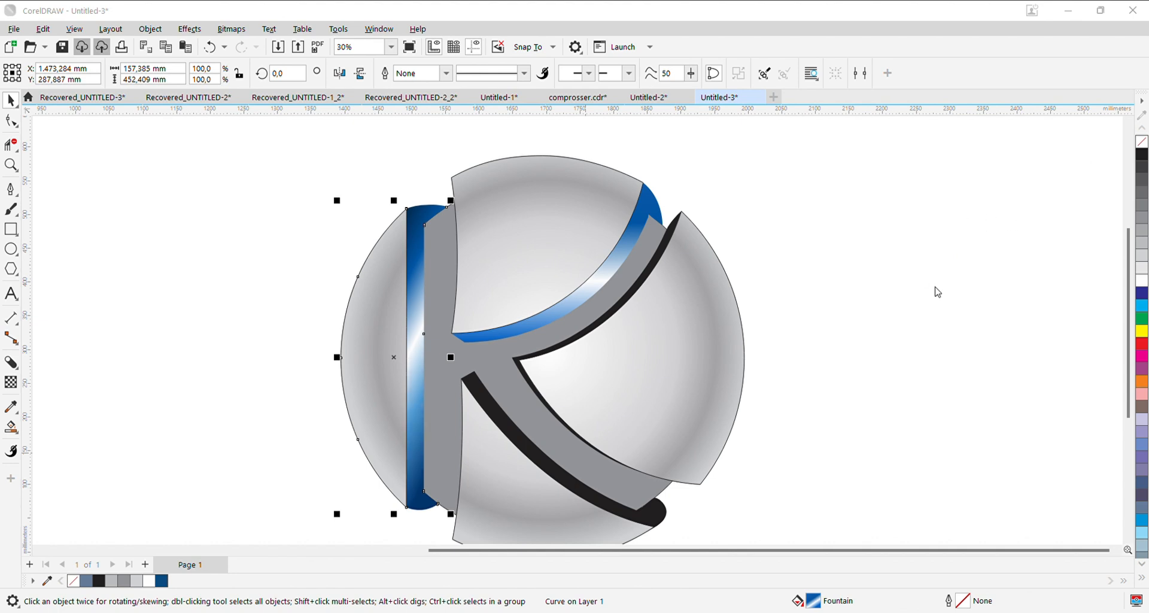
drag(934, 287, 902, 312)
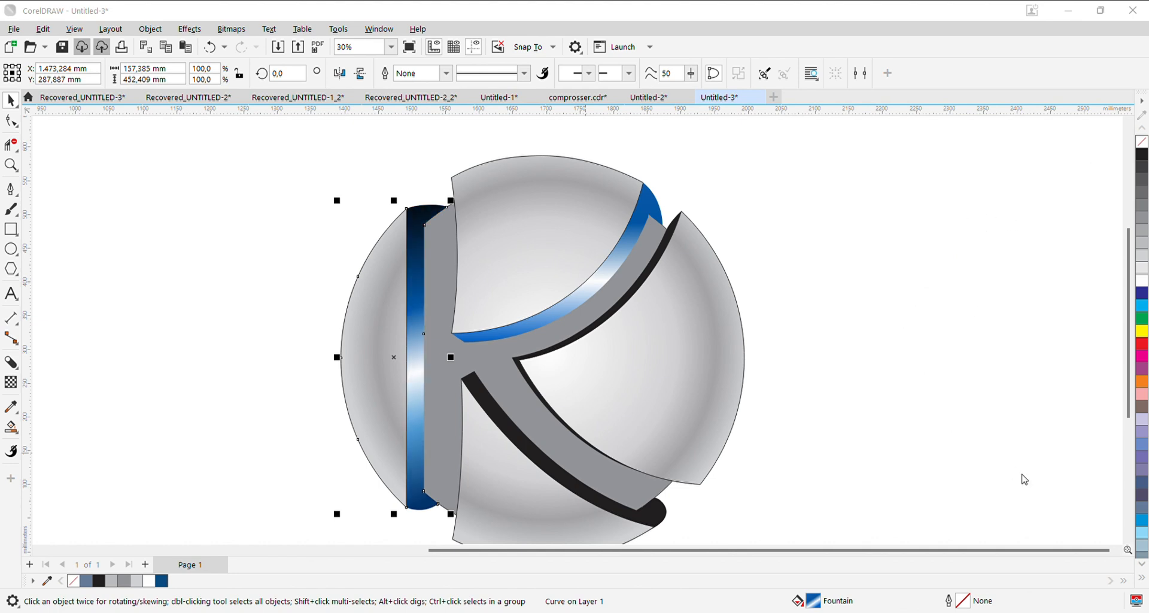
- Darken both ends of the upper arm shadow's fountain fill to navy and near-black and reposition the white highlight
click(497, 240)
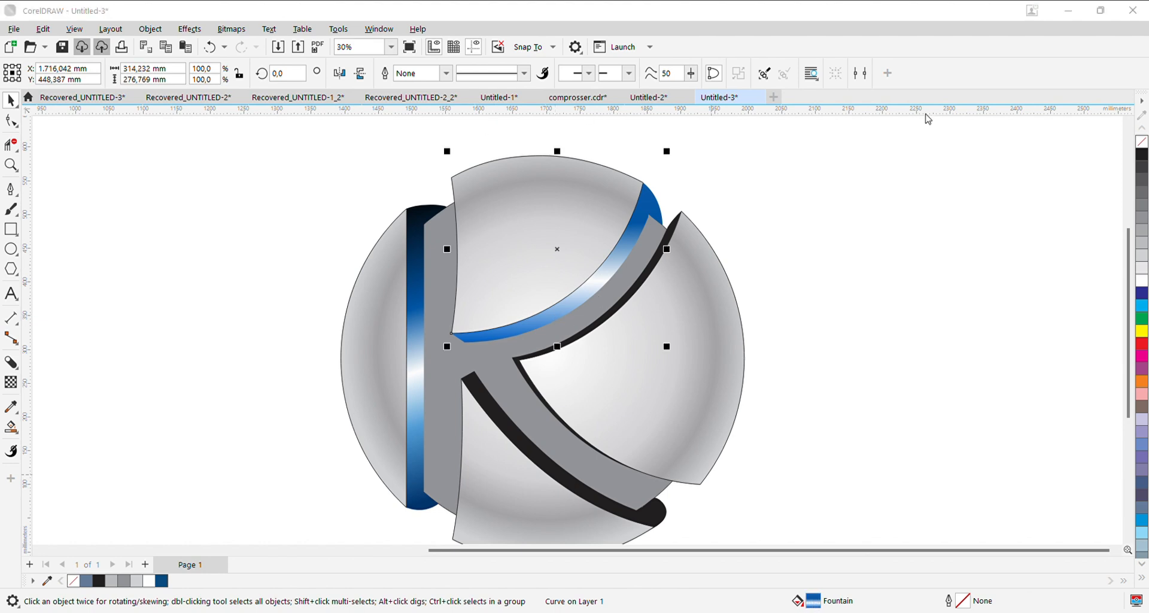
click(999, 279)
click(1005, 284)
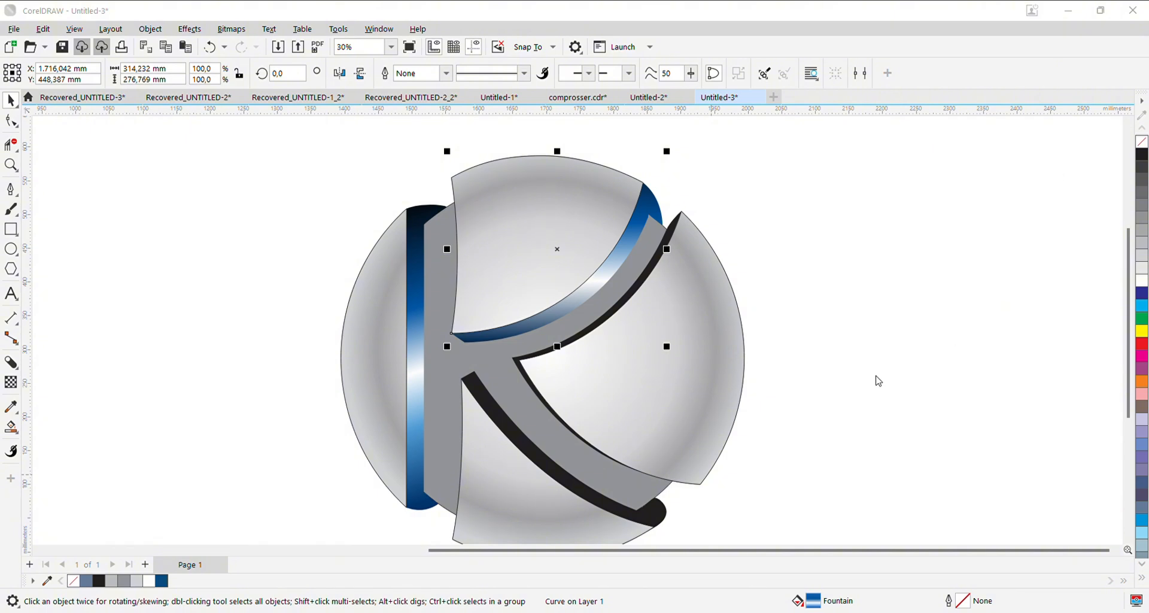
drag(876, 376, 920, 375)
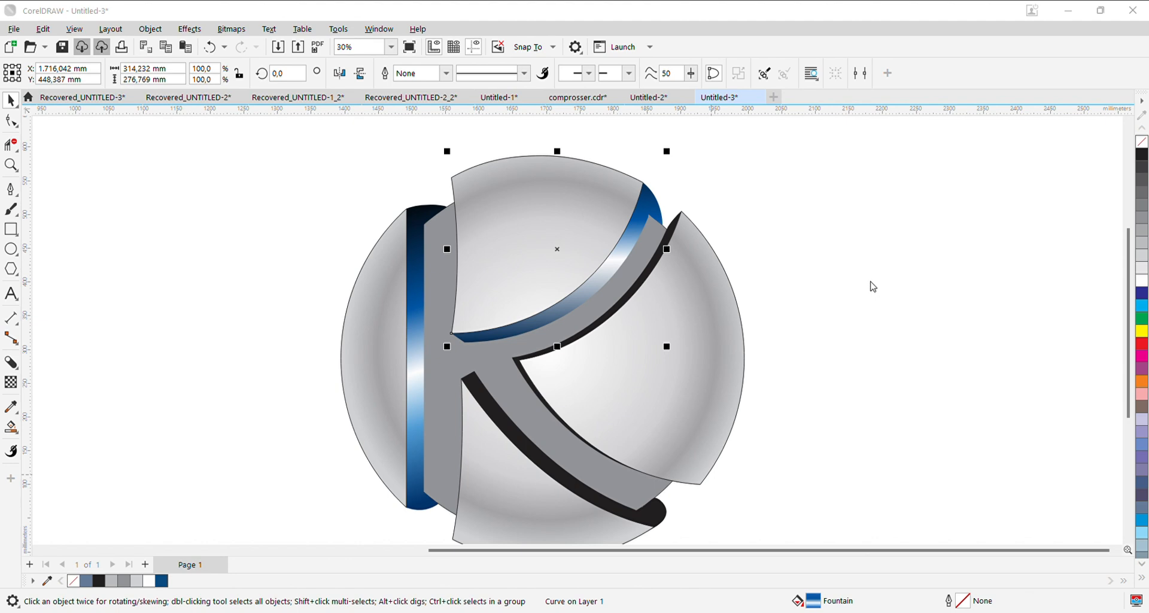
mouse_move(922, 372)
mouse_down()
mouse_move(935, 372)
mouse_move(904, 371)
mouse_up()
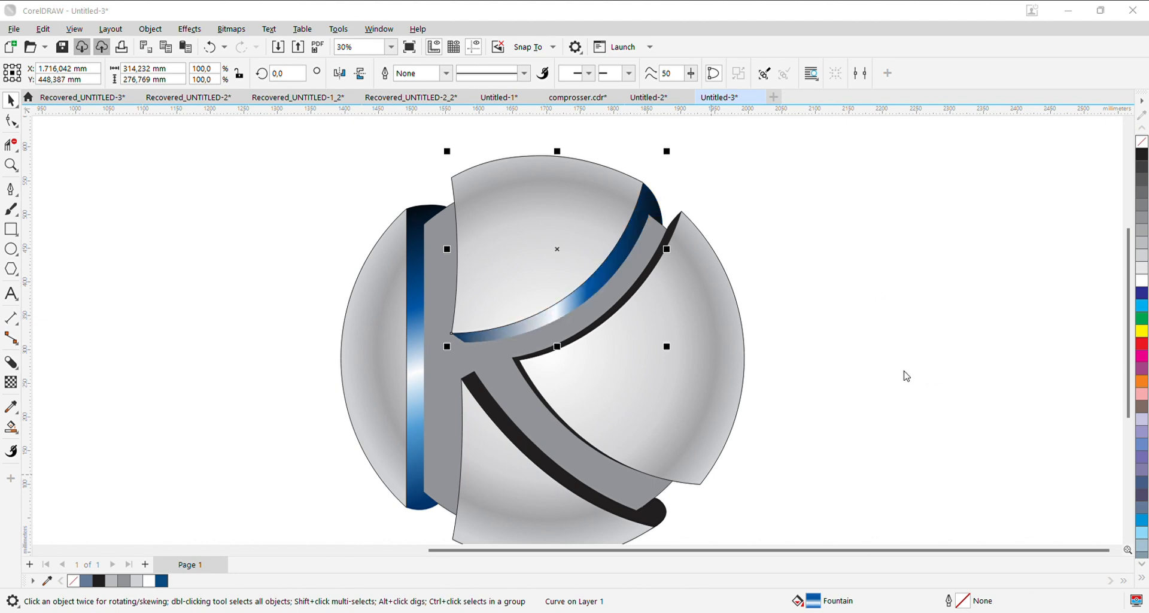
- Add a light blue stop and a medium blue stop on opposite sides of the white highlight in the upper arm shadow's fill
double_click(946, 374)
click(919, 397)
click(1031, 368)
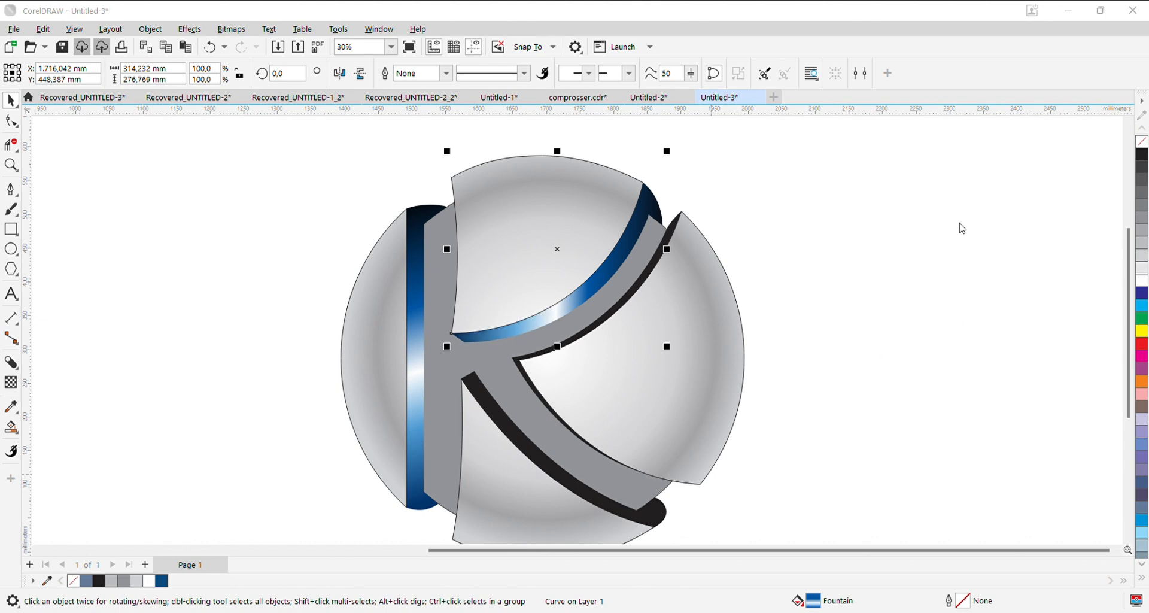
drag(958, 225, 964, 223)
drag(858, 357, 867, 353)
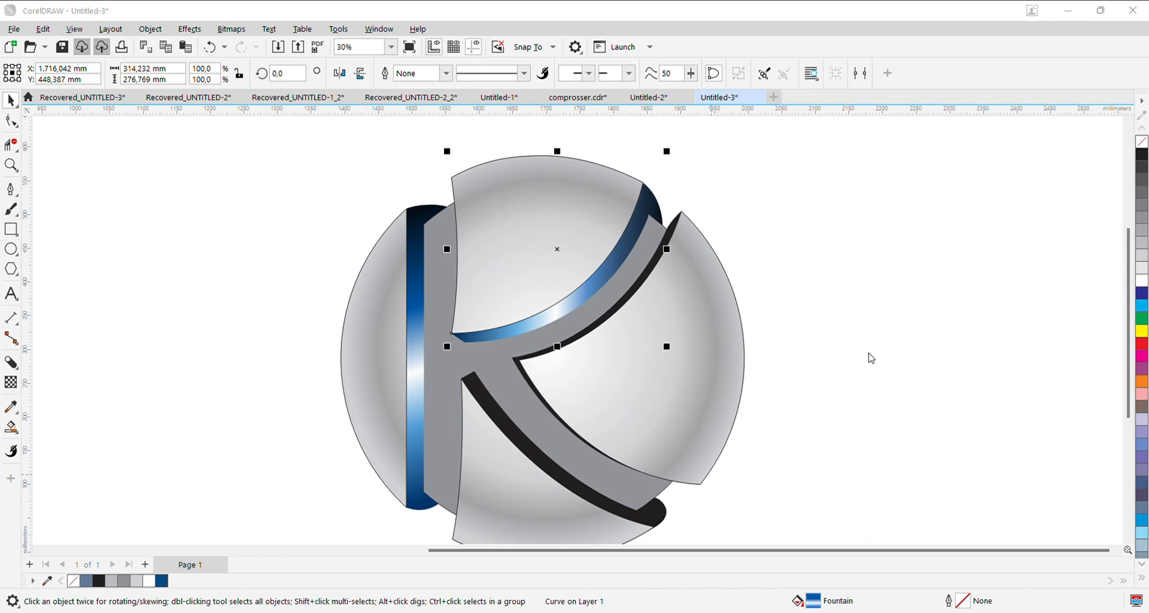
- Reverse the upper arm shadow's fountain fill to put near-black at its lower tip, and nudge the white highlight along it
click(909, 382)
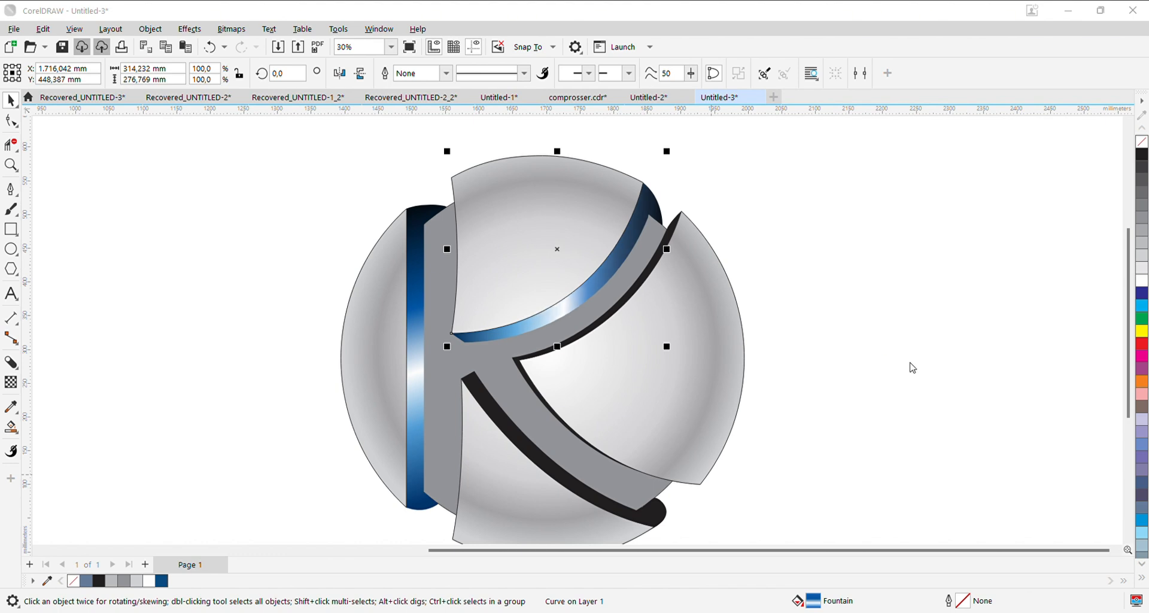
click(927, 285)
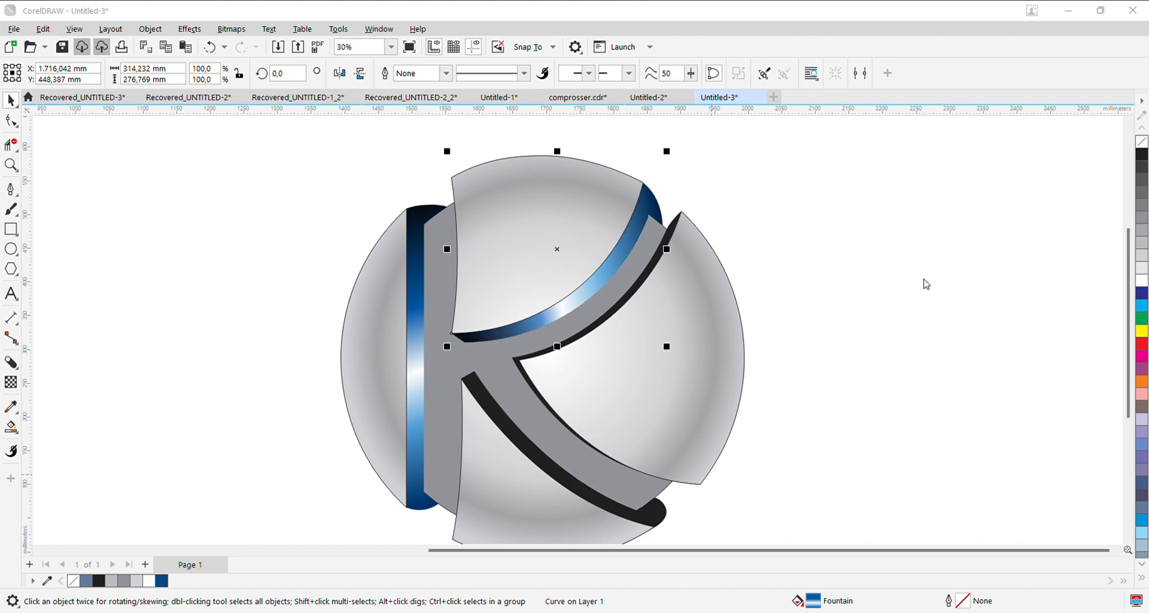
click(920, 384)
click(1128, 521)
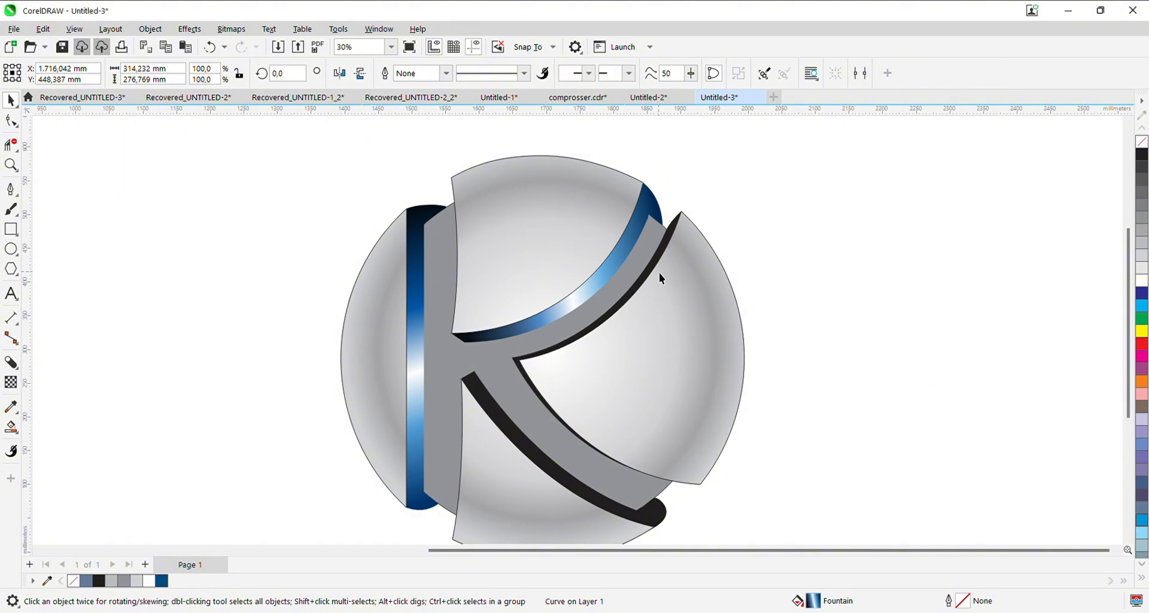
- Copy the upper arm shadow's fountain fill to the right segment's shadow and the lower arm's black shadow
click(643, 225)
drag(641, 226, 674, 241)
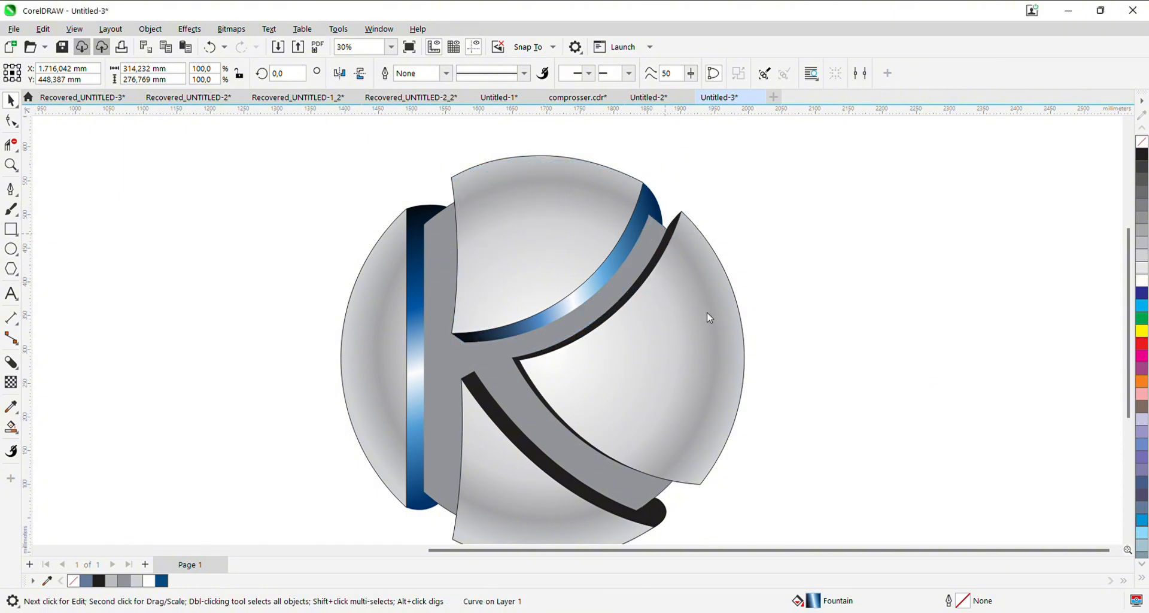
click(707, 313)
click(805, 309)
drag(715, 455, 736, 388)
drag(570, 256, 588, 444)
click(809, 456)
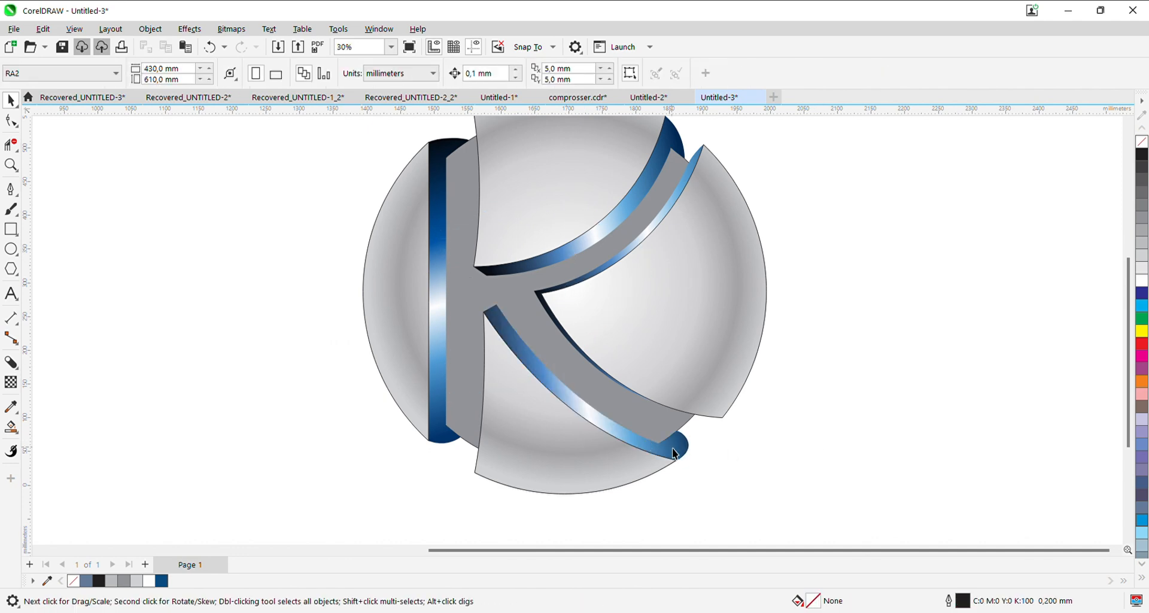
- Adjust the lower arm shadow's fountain fill to run from near-black at its upper tip to dark navy at its lower tip
click(673, 448)
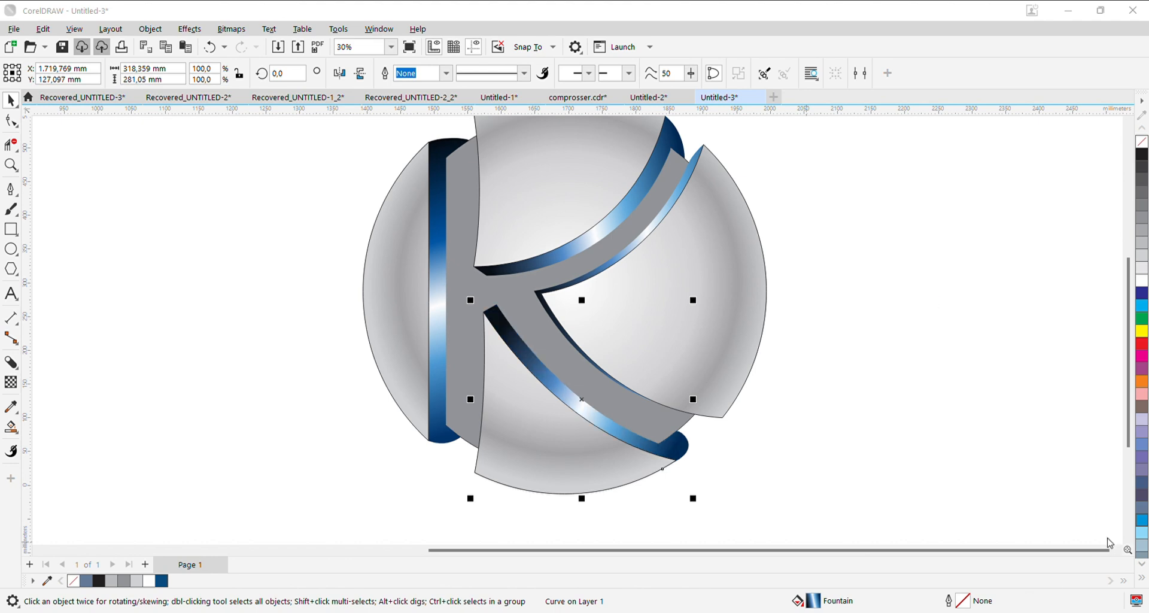
scroll(802, 411, down, 1)
drag(802, 412, 757, 439)
- Fill the grey background circle with dark blue C100 M76 Y25 K9 and convert it to a radial fountain fill with a white centre
click(504, 347)
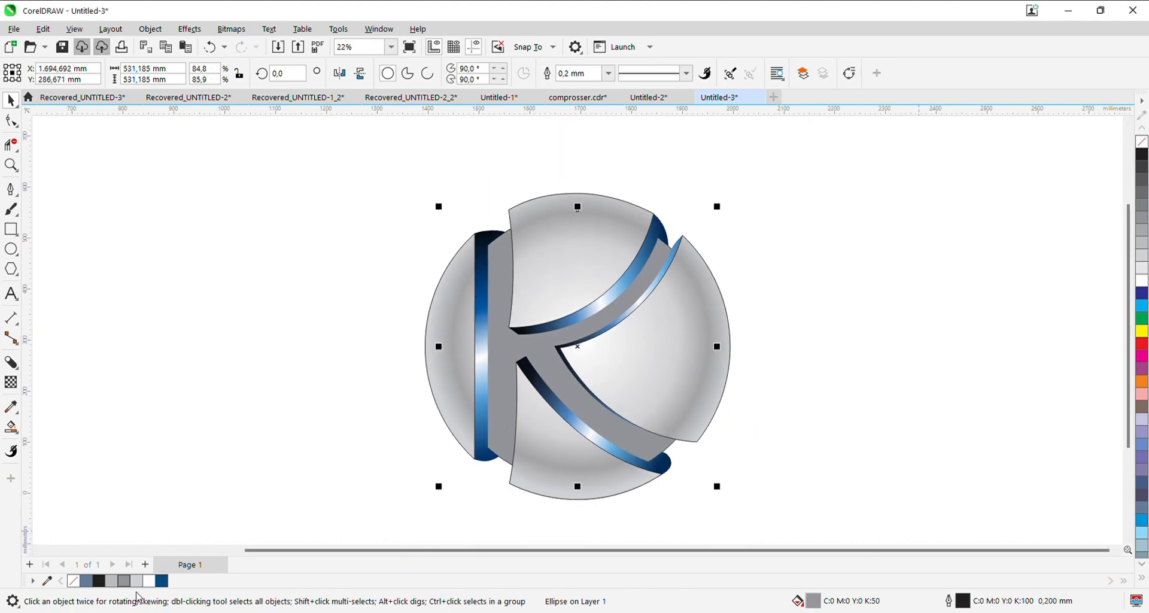
click(168, 582)
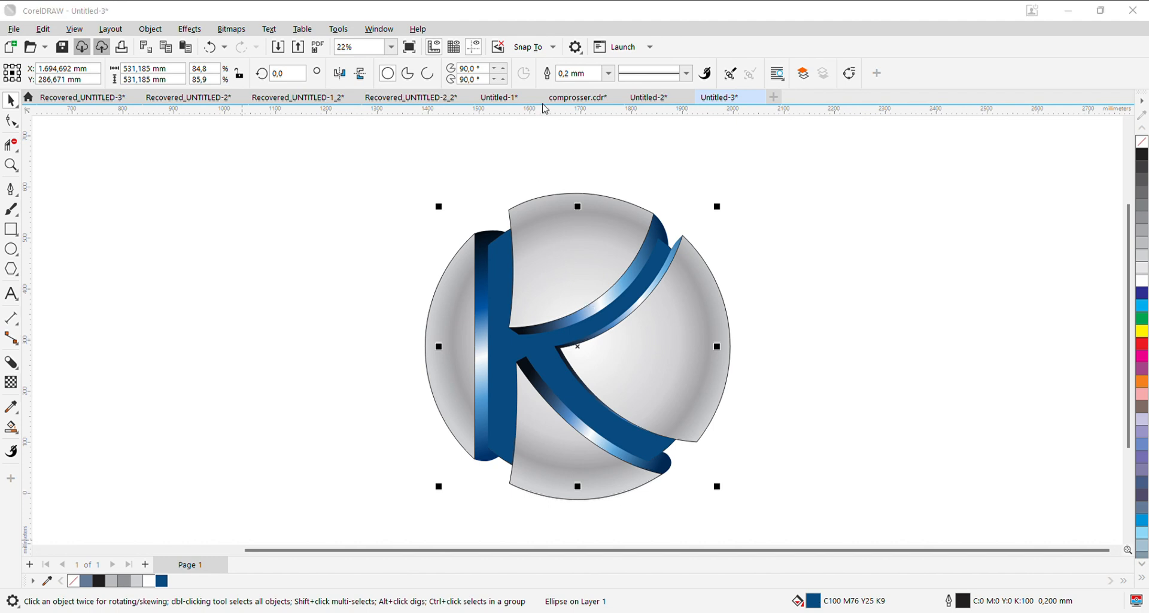
key(F11)
click(1135, 216)
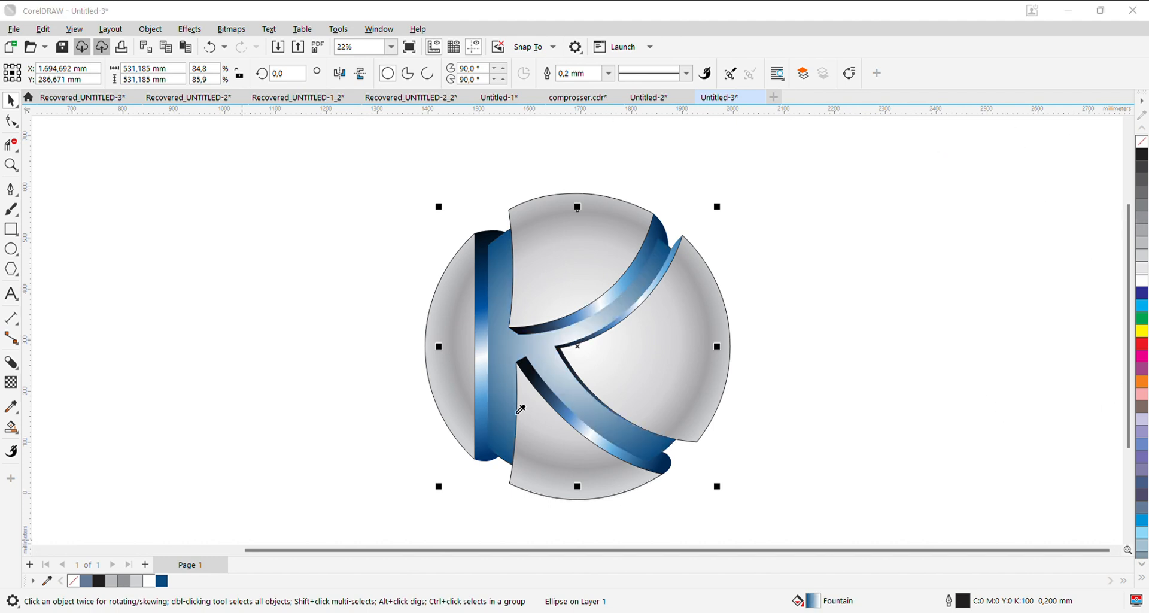
- Recolour the background circle's radial fountain fill with blues sampled from the logo's shadows, keeping a light centre
click(482, 427)
click(1049, 257)
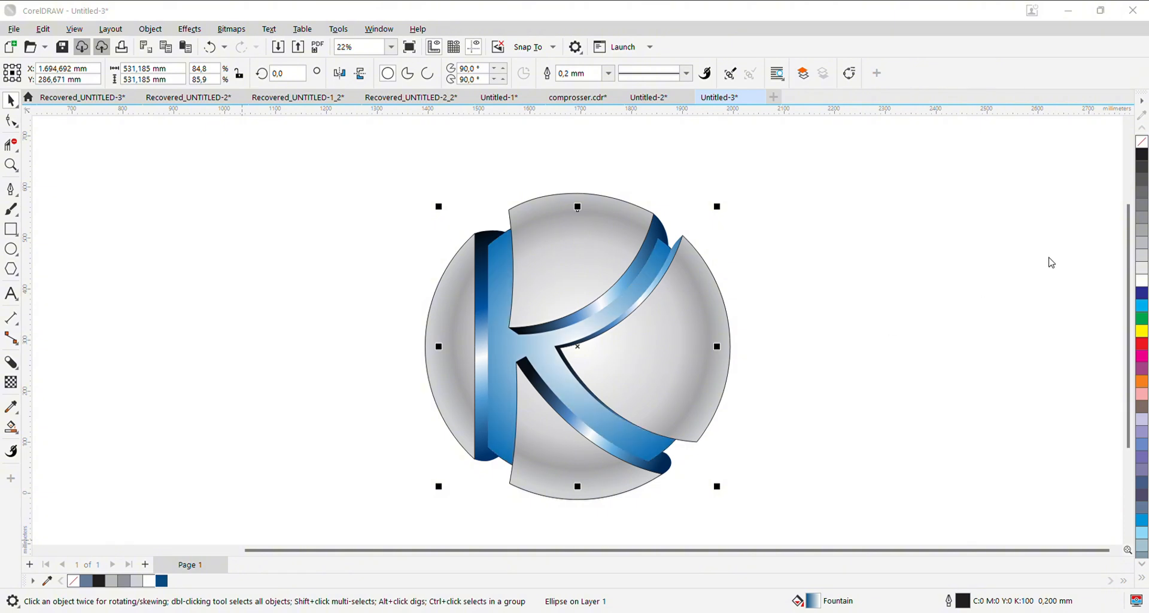
drag(1064, 259, 1076, 281)
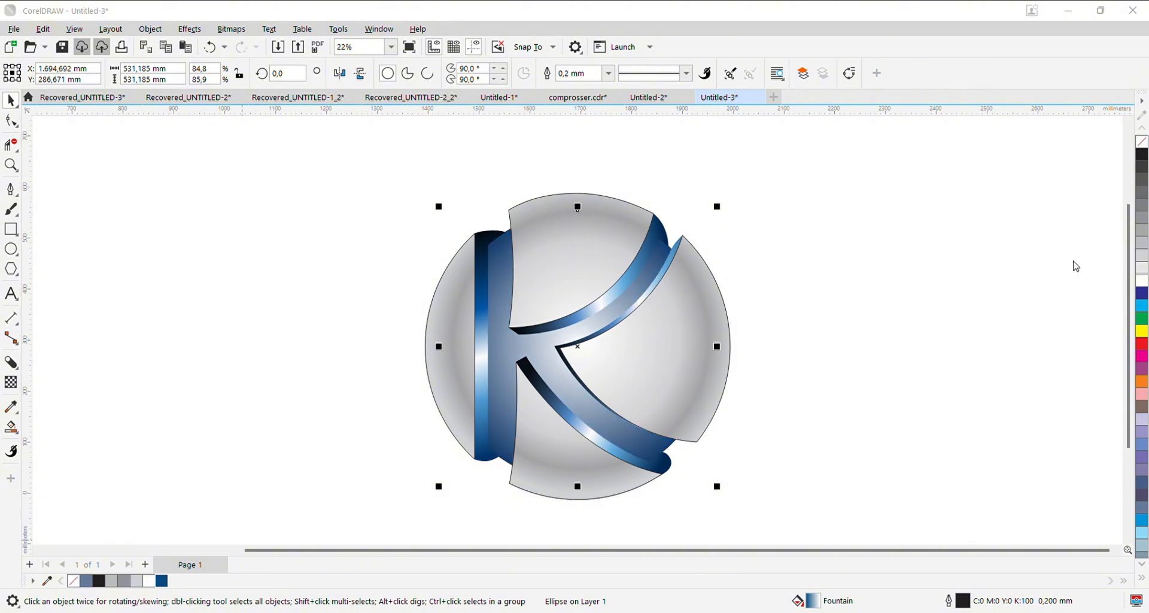
click(1068, 265)
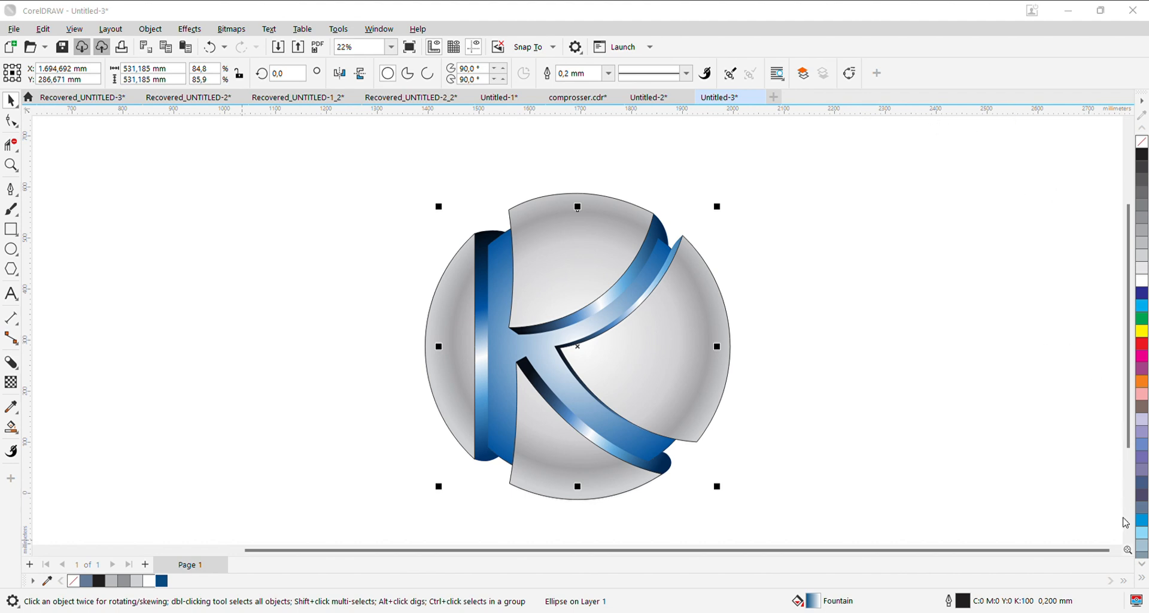
- Remove the outlines from all the objects of the K logo while keeping their fills
scroll(778, 351, down, 1)
drag(789, 501, 379, 171)
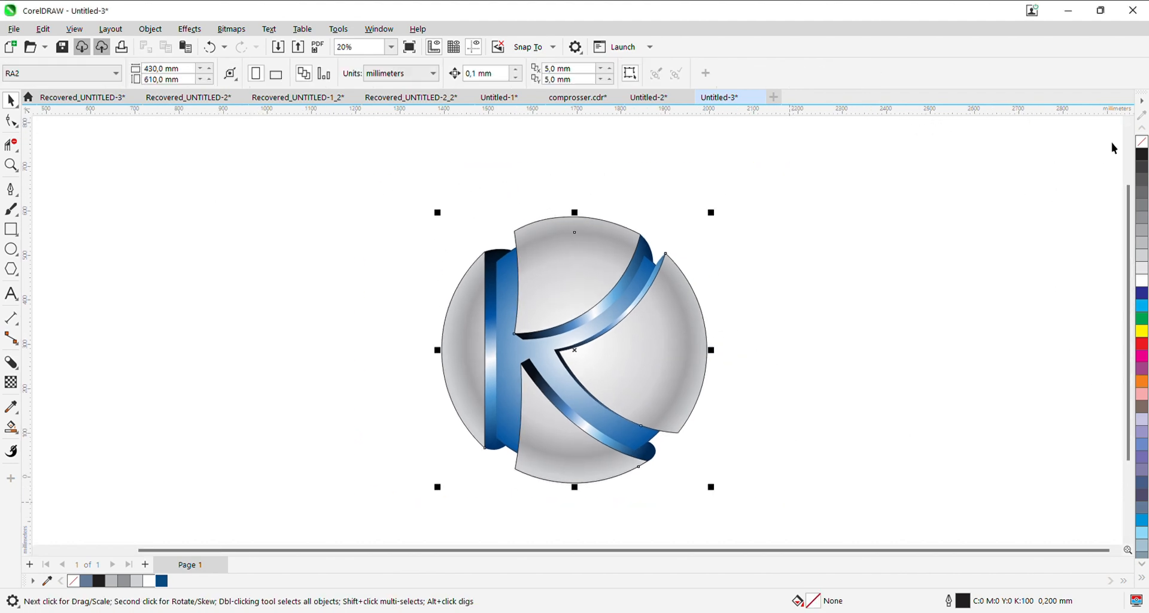
click(1141, 142)
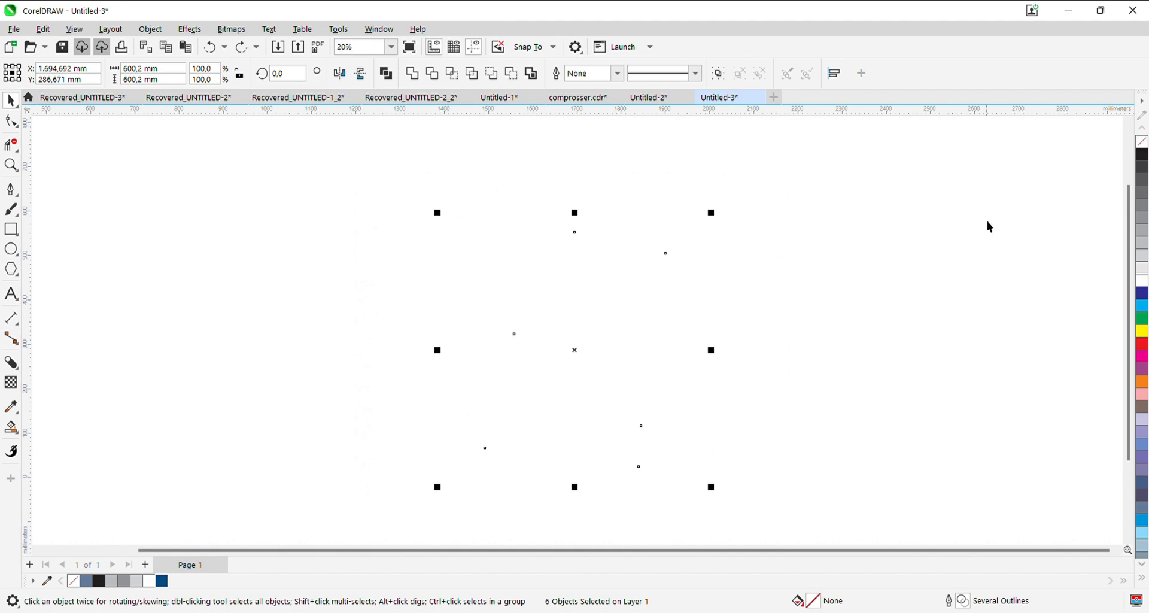
key(ctrl+z)
right_click(1142, 142)
click(828, 321)
drag(731, 405, 706, 405)
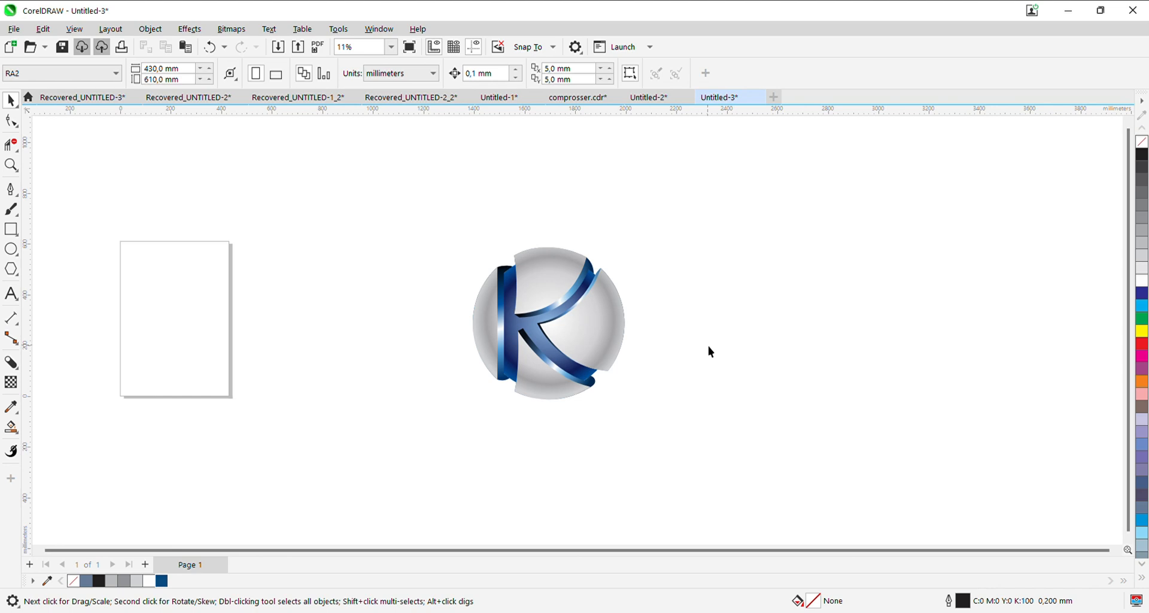
- Draw a portrait rectangle about 1035 mm wide and 1238 mm high around the K logo and centre it roughly on the logo
click(11, 229)
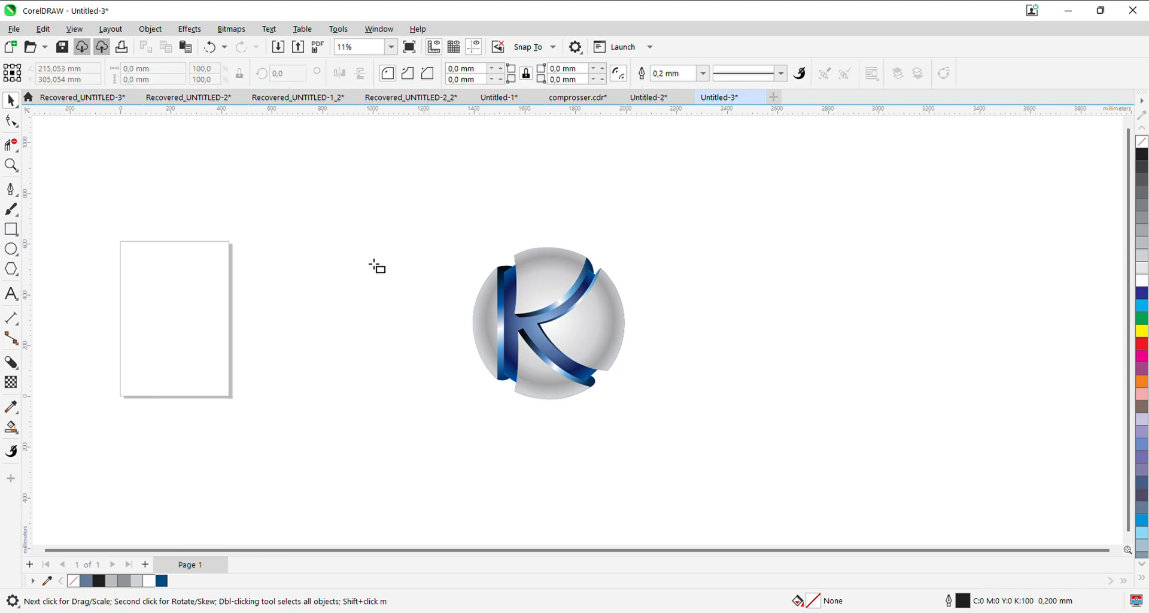
mouse_move(436, 168)
mouse_down()
mouse_move(594, 391)
mouse_move(699, 483)
mouse_up()
drag(547, 196, 533, 198)
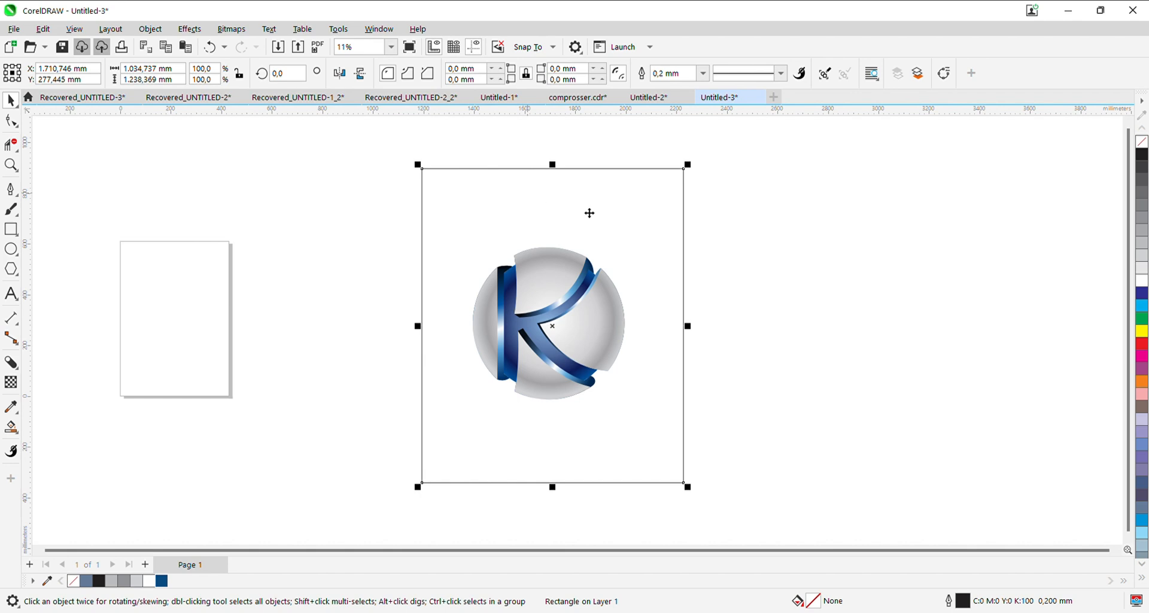
- Place the rectangle behind the logo with a grey K40 fill and no outline
click(1142, 234)
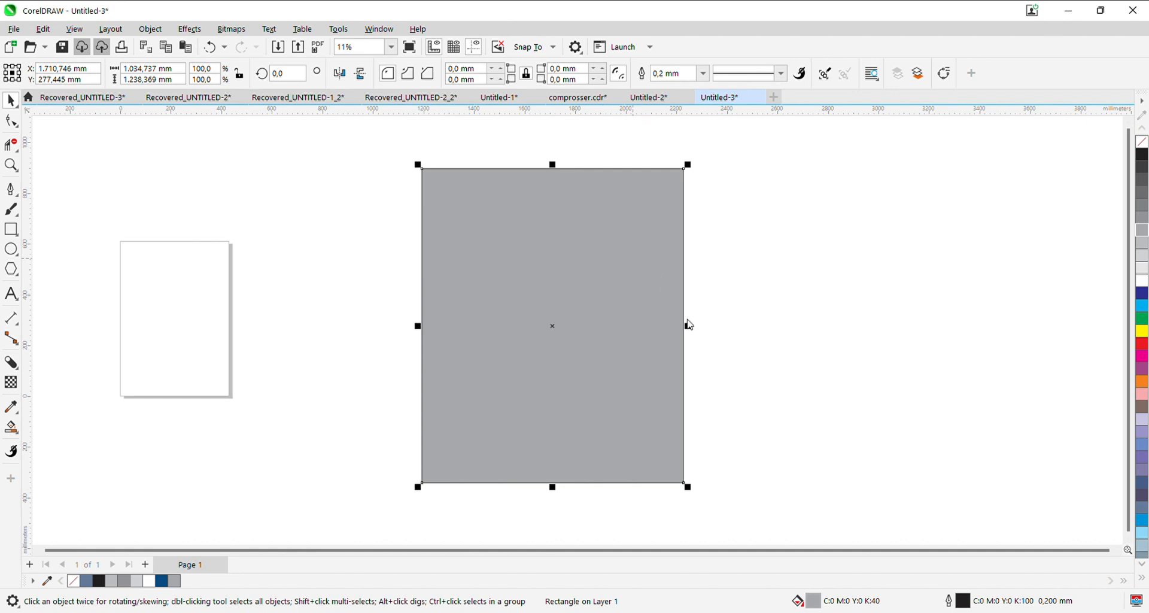
click(819, 374)
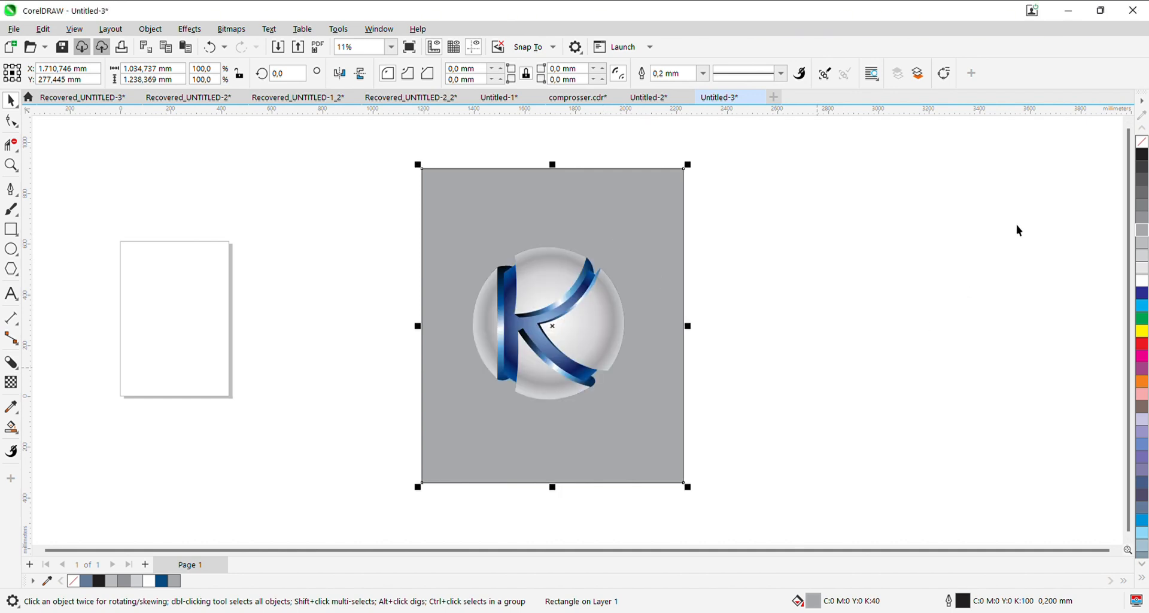
right_click(1141, 144)
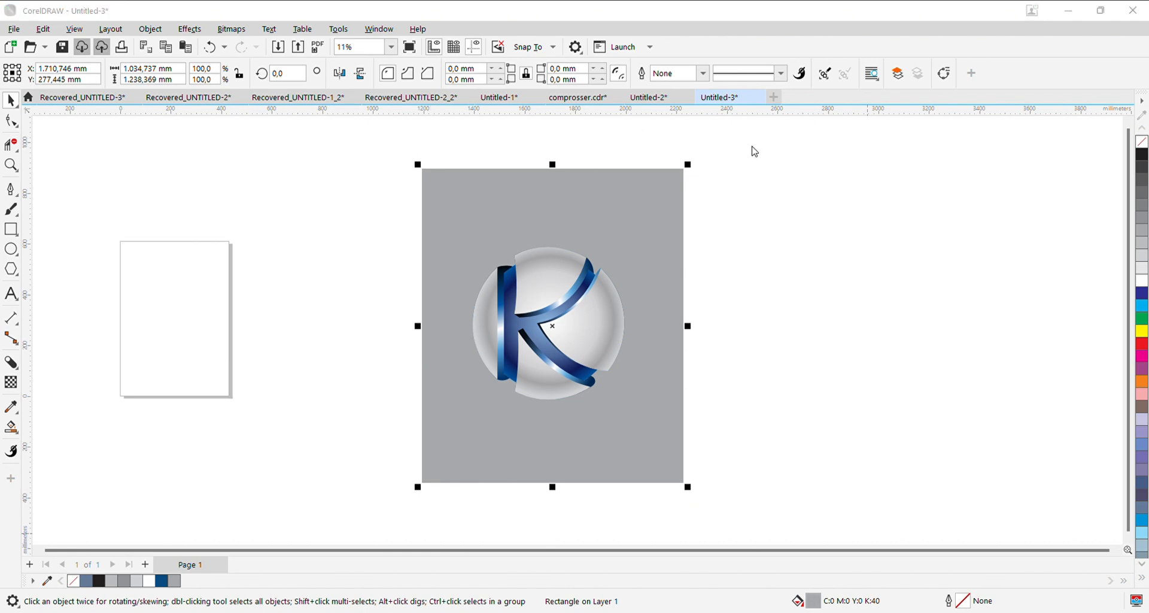
- Convert the background rectangle's grey fill to a radial fountain fill with a light centre and grey edges
click(781, 148)
click(982, 213)
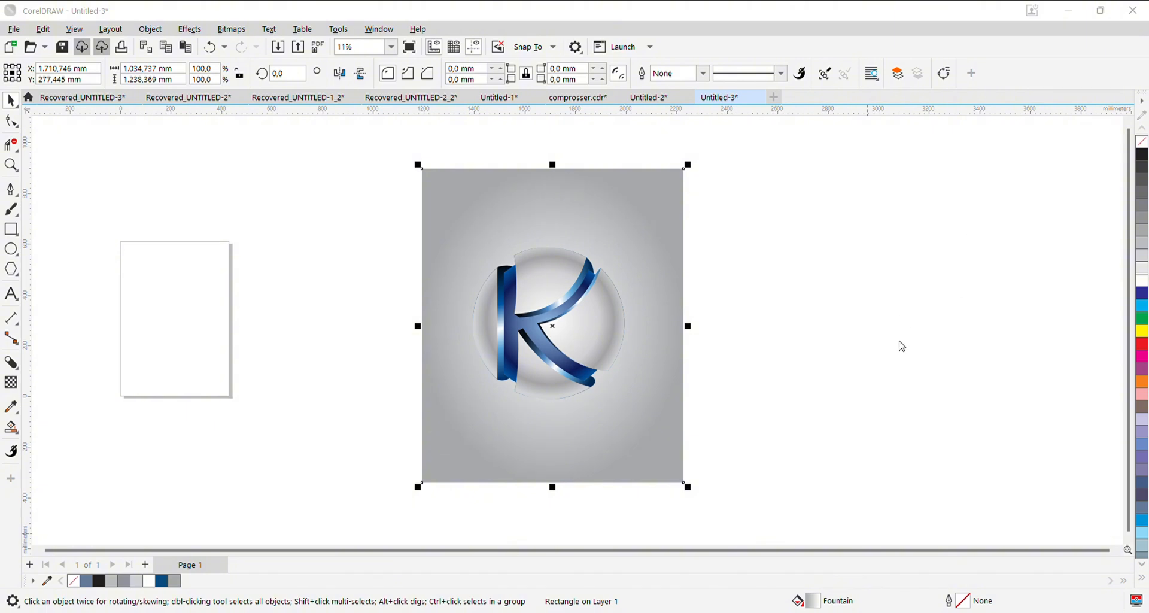
click(1083, 530)
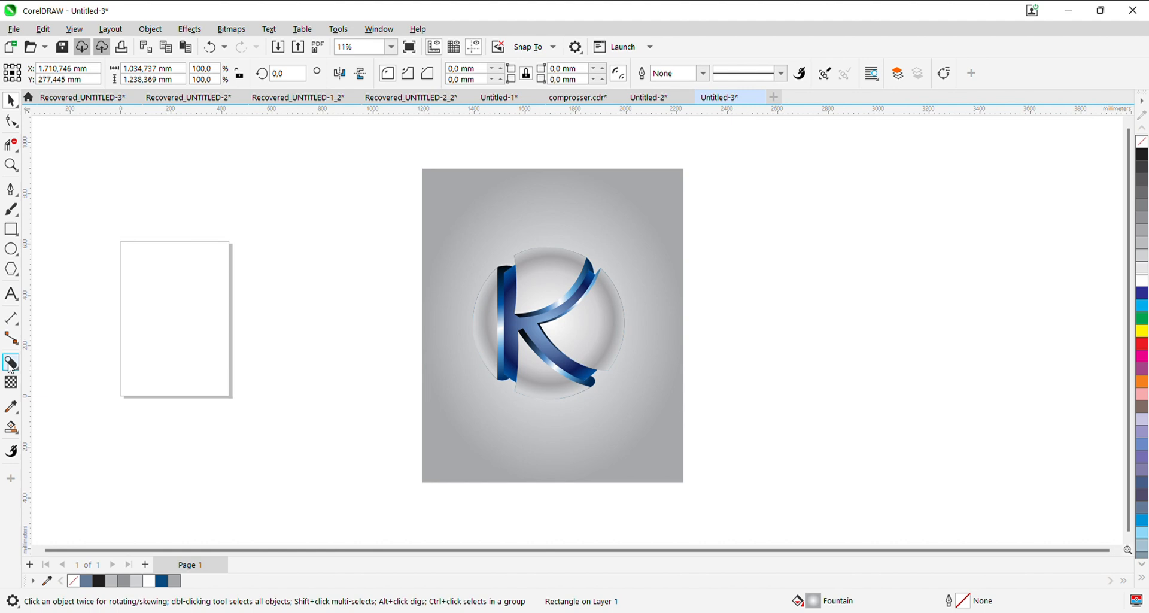
- Group the six logo objects and draw a flat ellipse about 395 mm wide and 21 mm high below the logo
drag(325, 217, 674, 443)
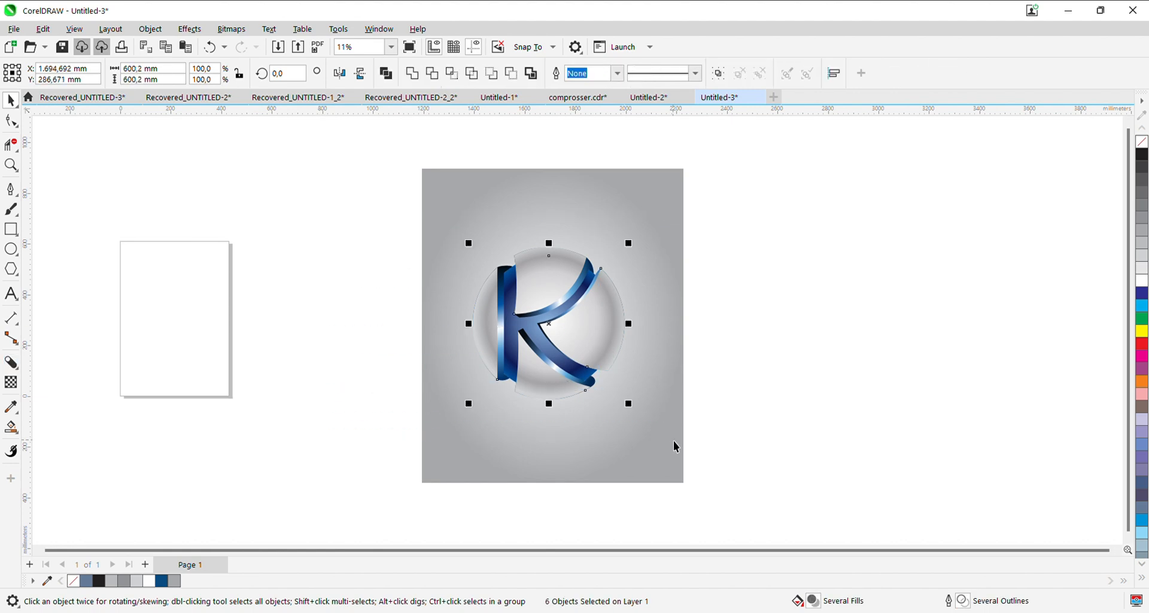
key(ctrl+g)
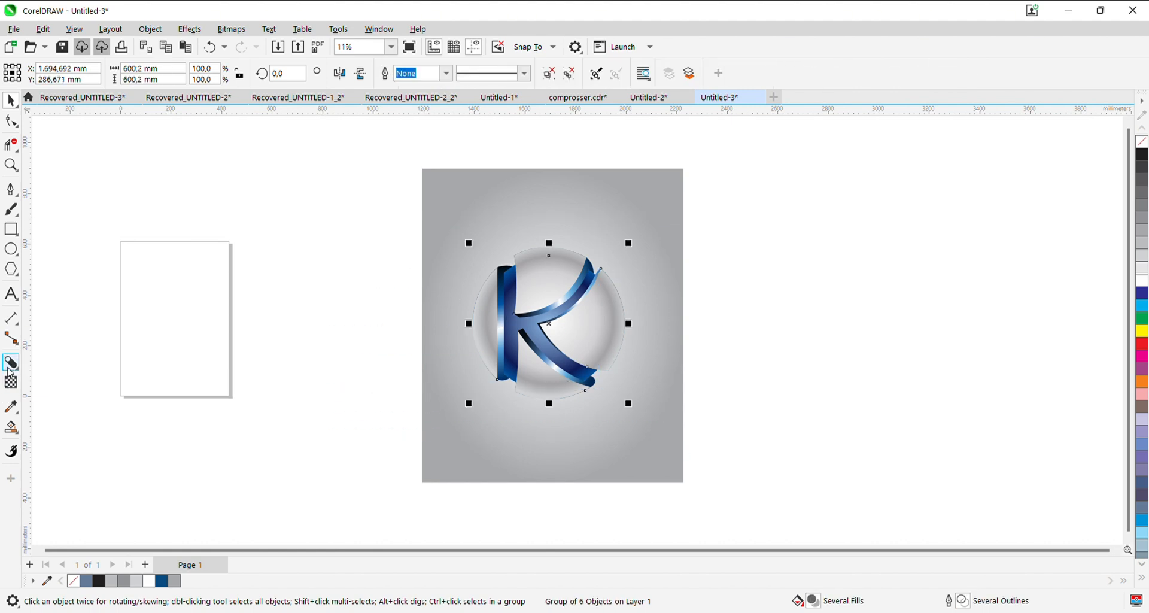
click(10, 249)
scroll(493, 413, up, 2)
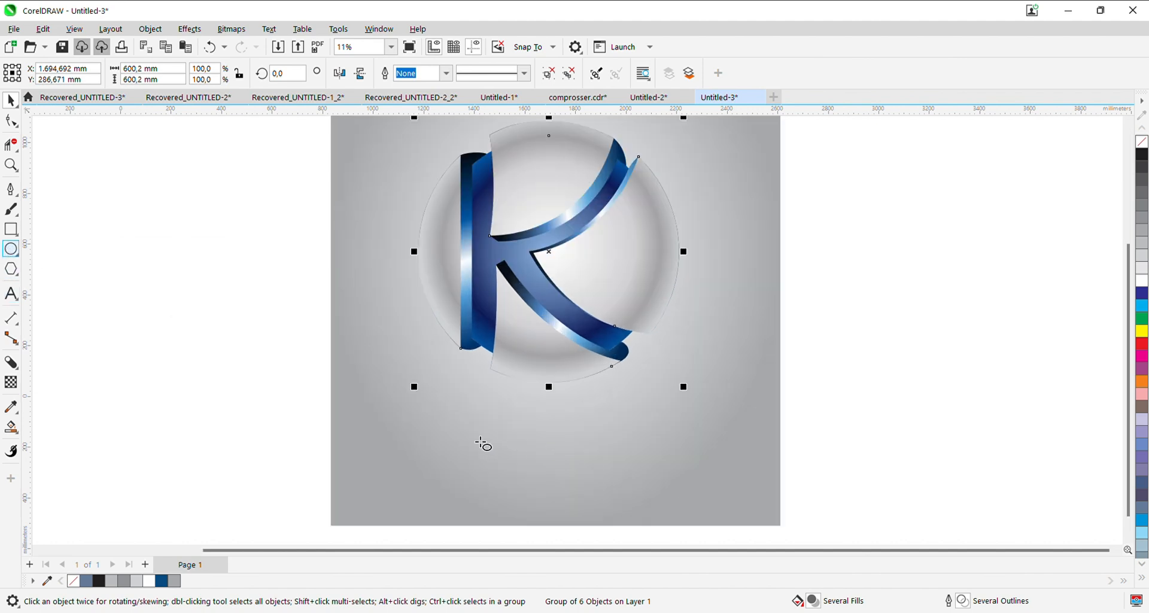
drag(474, 436, 650, 454)
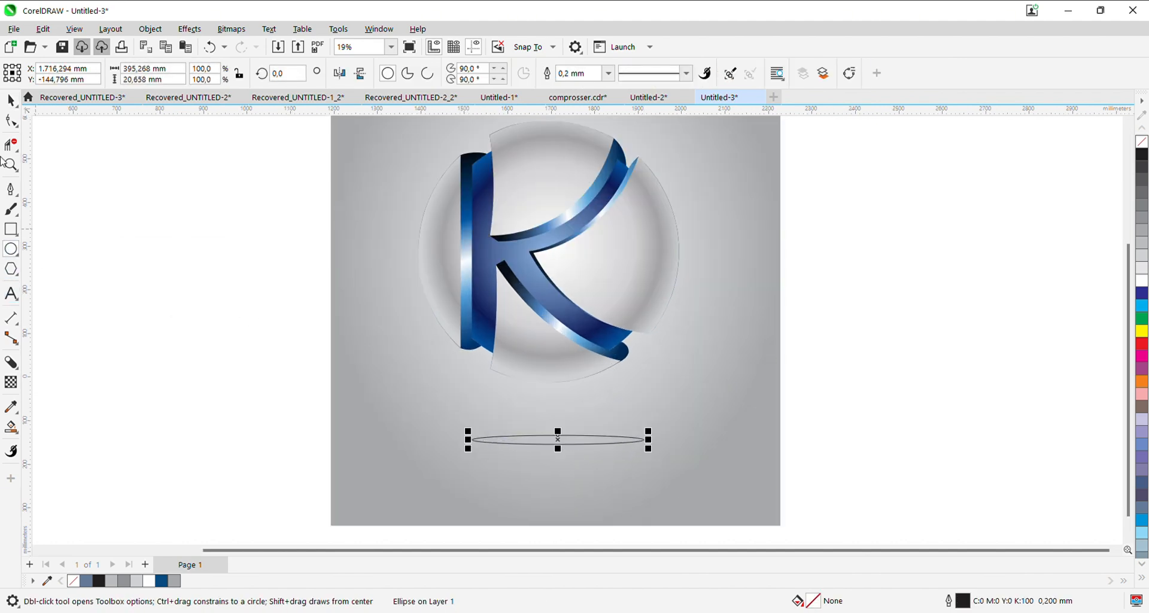
click(11, 101)
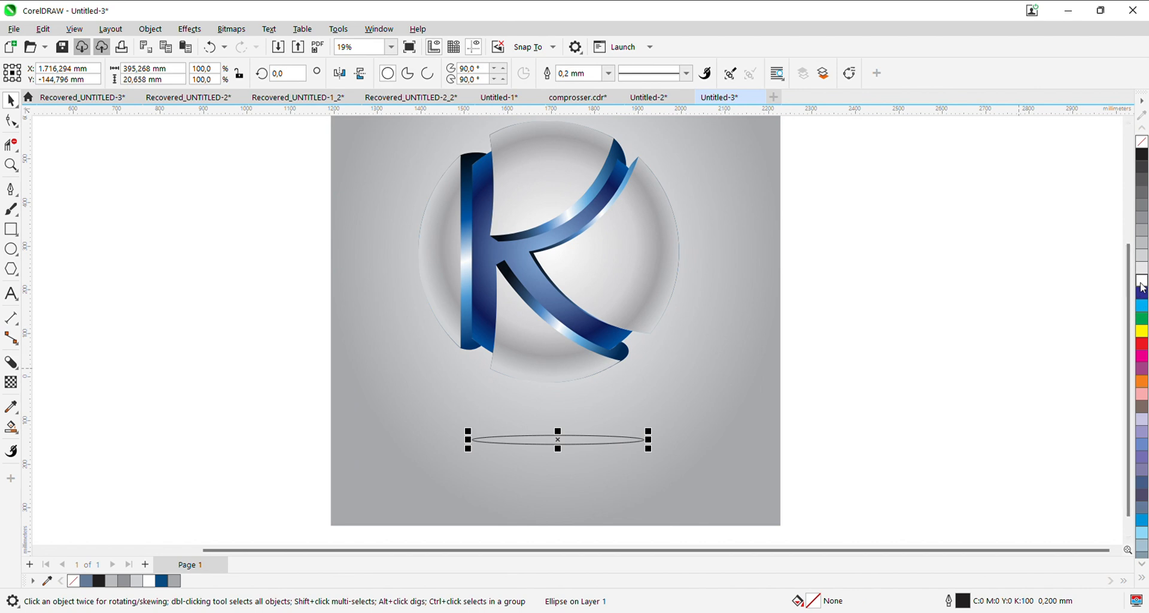
- Fill the flat ellipse below the logo with dark grey K90 and remove its outline
click(1141, 281)
click(1141, 167)
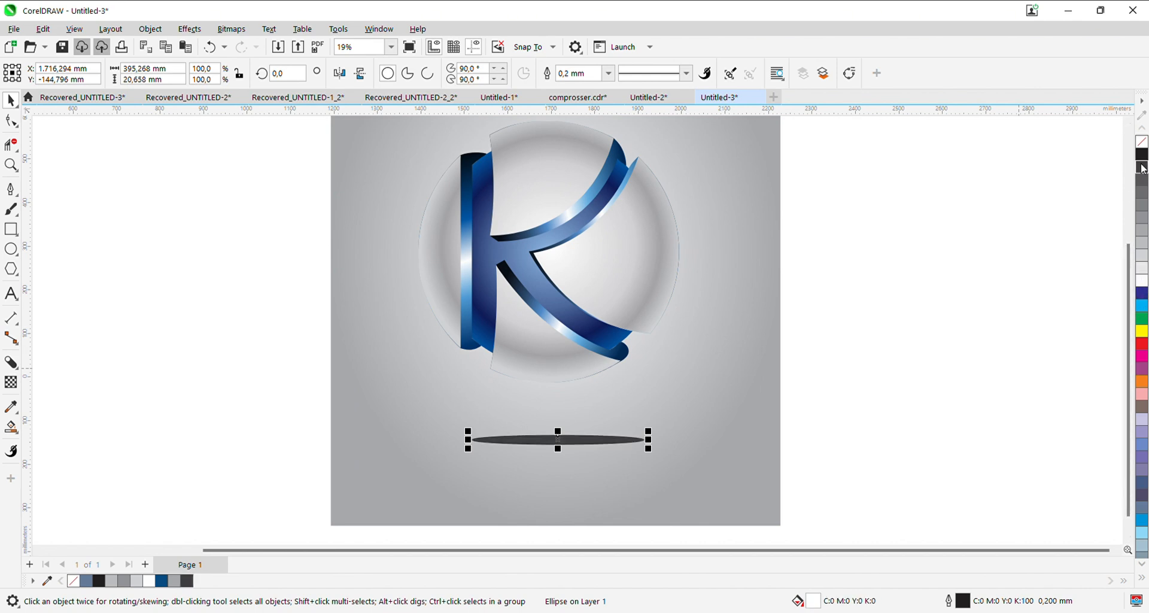
right_click(1143, 145)
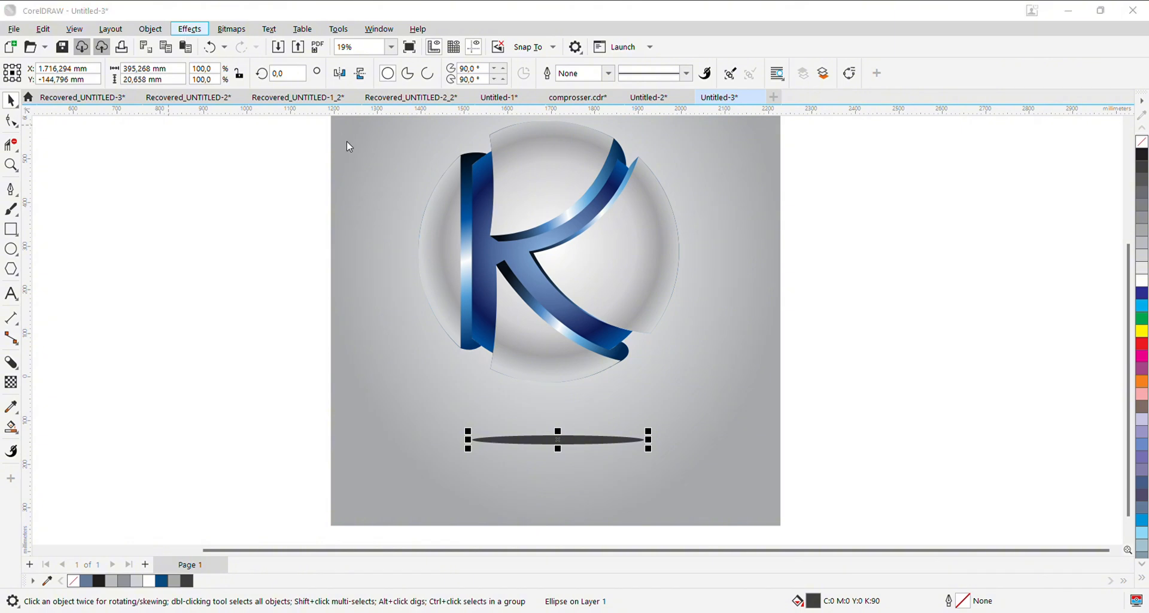
- Apply a Gaussian Blur with a radius of 250 to the dark ellipse below the logo
click(349, 163)
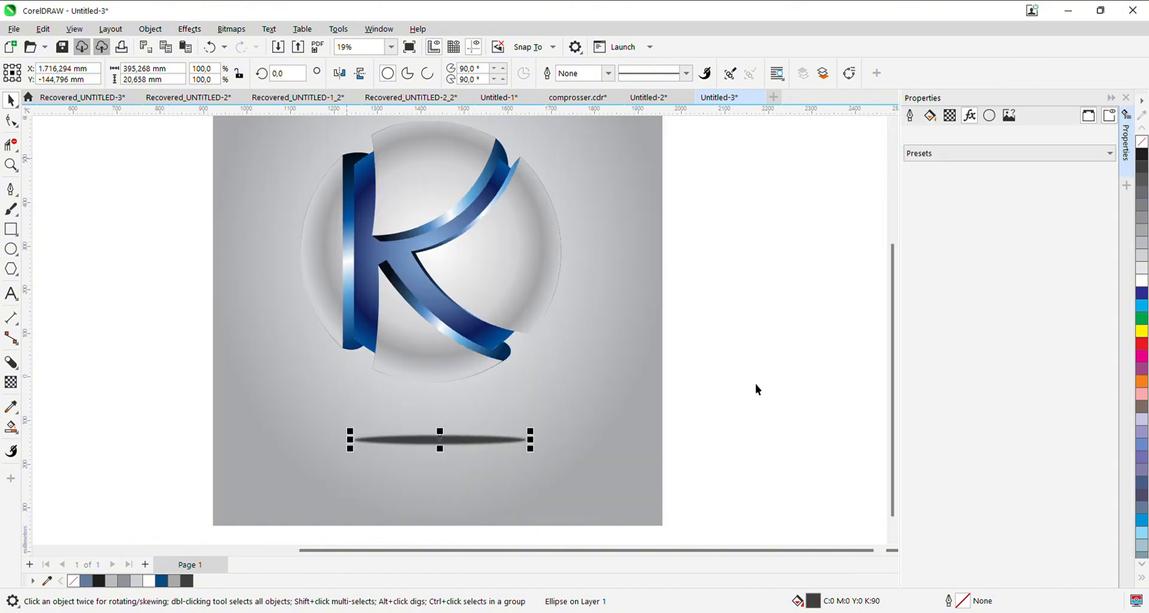
drag(980, 401, 1072, 408)
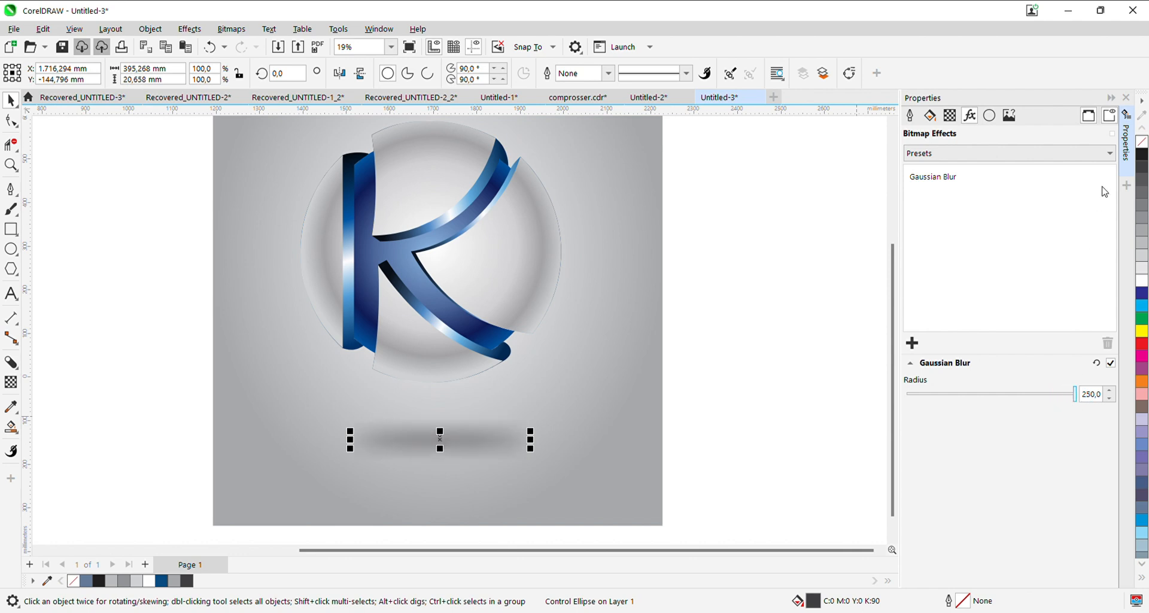
click(1125, 97)
- Give the blurred ellipse shadow a uniform transparency of 43
click(11, 382)
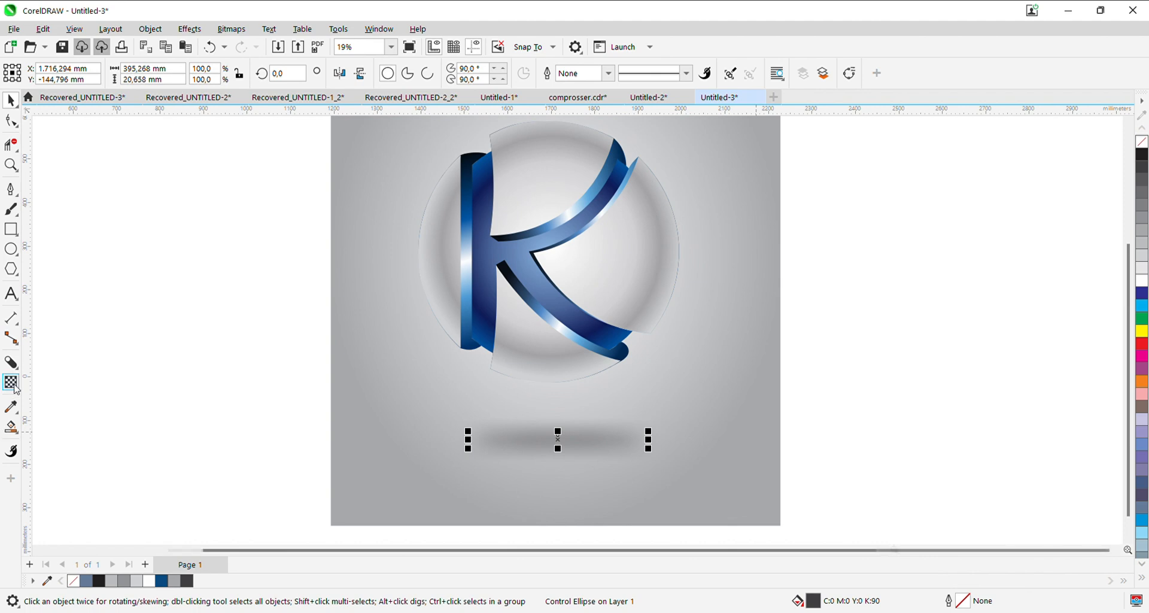
click(542, 460)
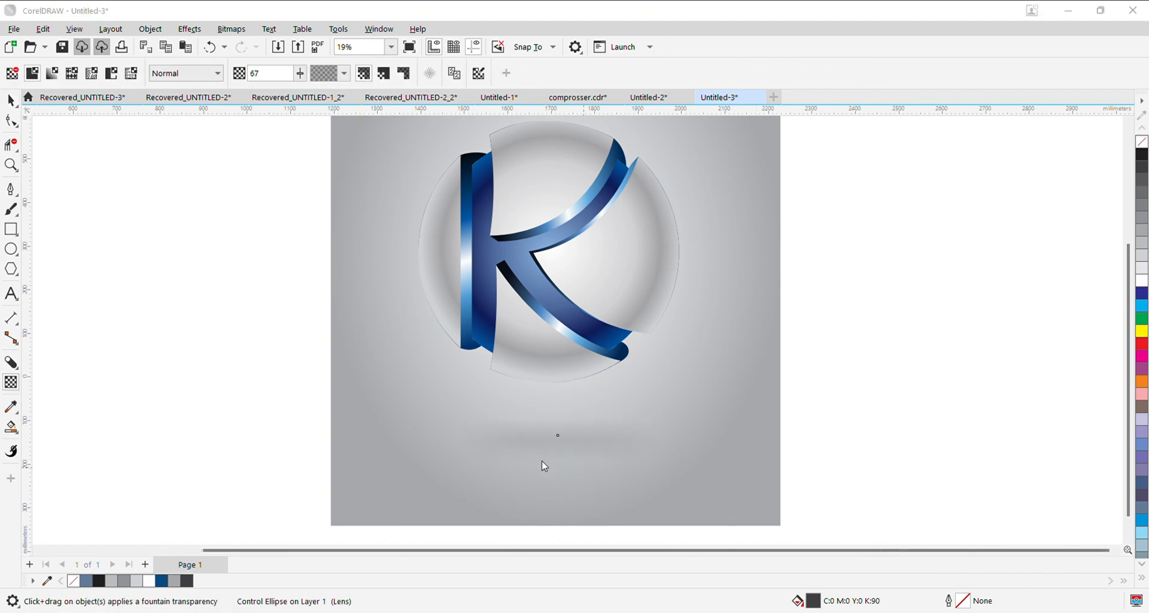
click(11, 100)
- Change the background rectangle to a vertical linear fountain fill from grey at the top through white to light grey at the bottom
scroll(307, 376, down, 1)
drag(306, 375, 327, 404)
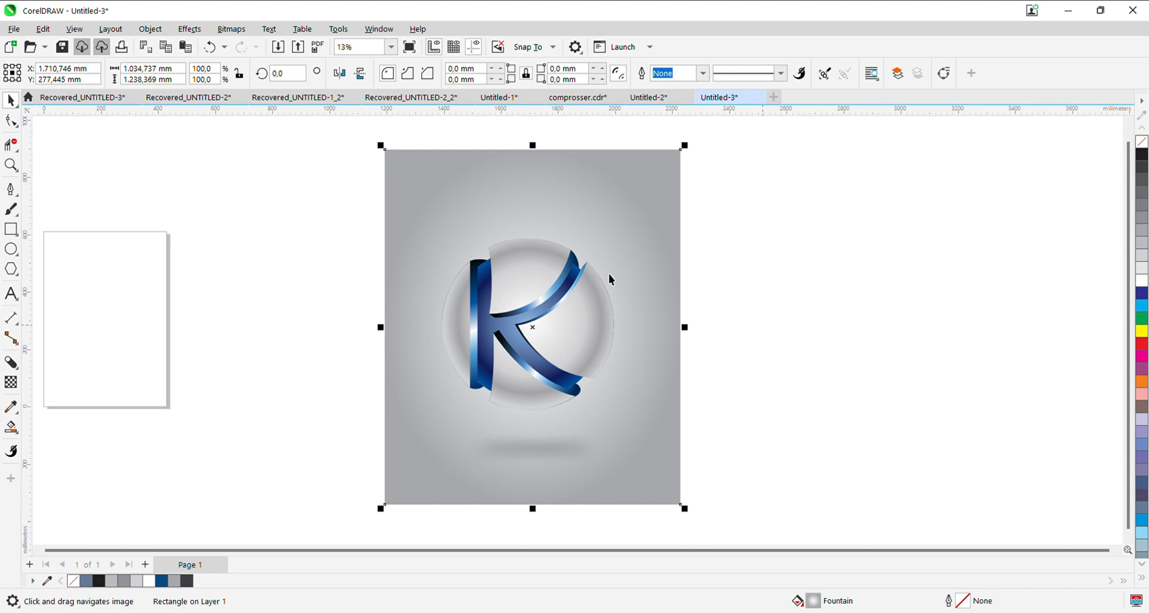
click(449, 231)
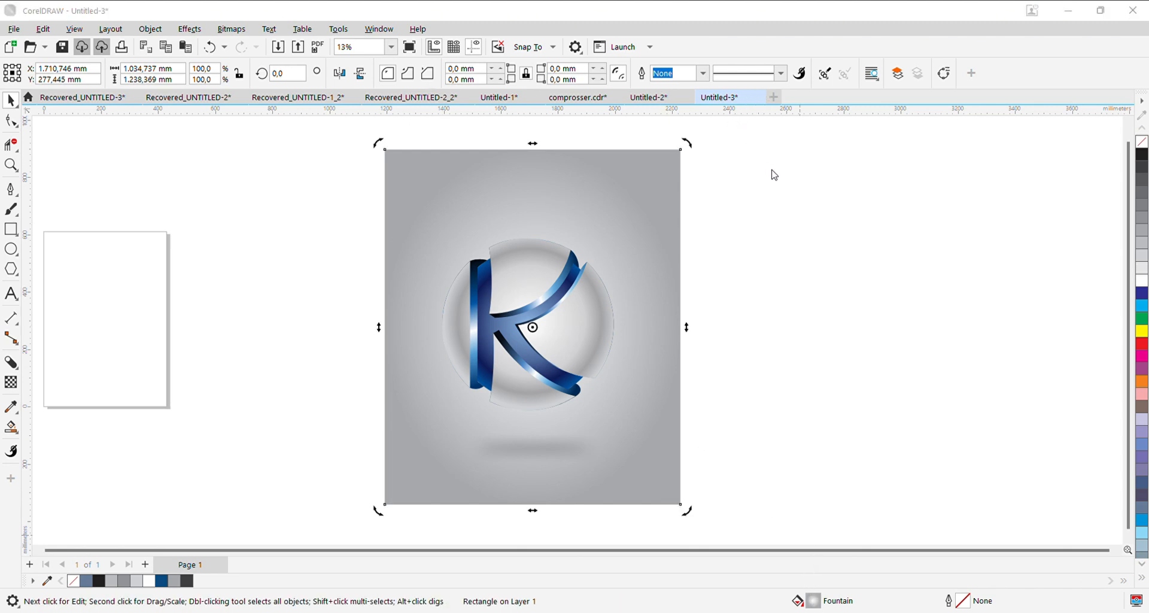
click(925, 214)
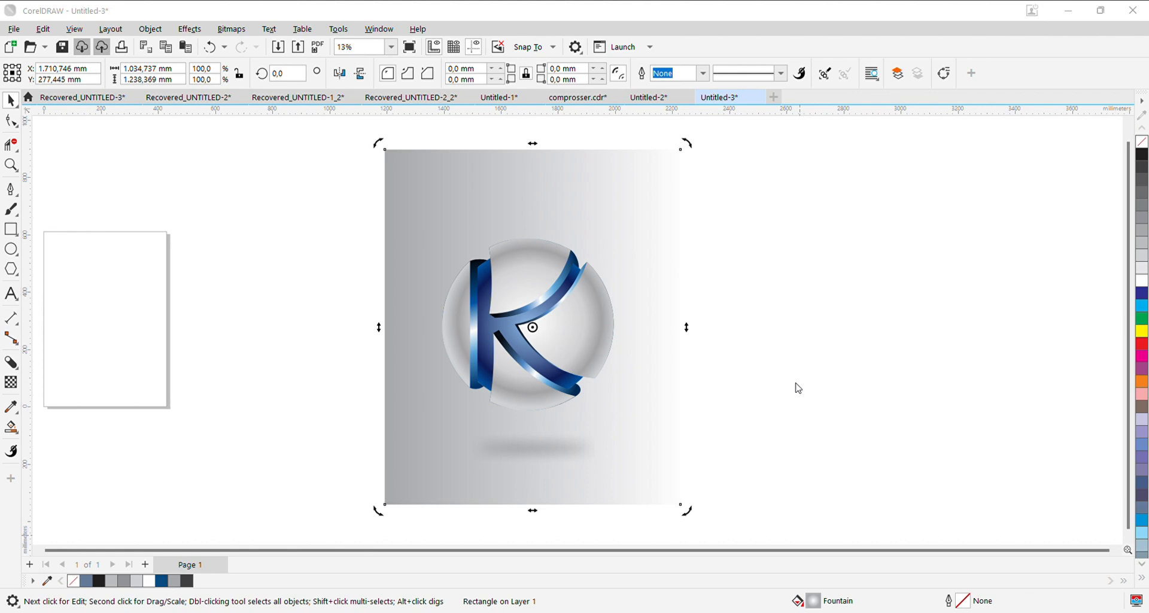
click(770, 186)
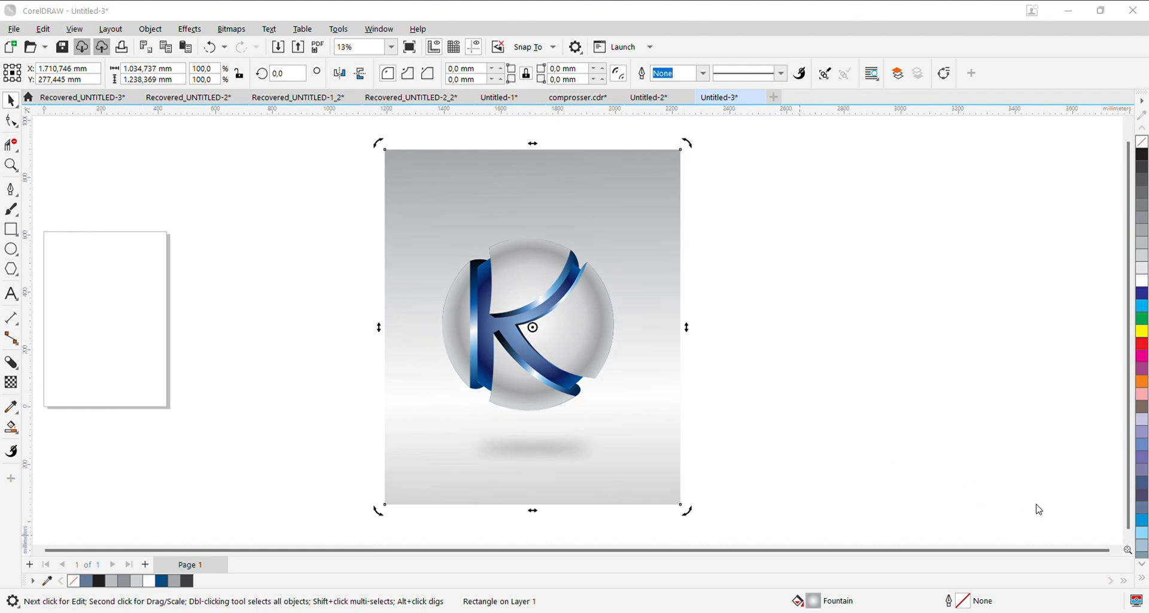
- Recolour the background rectangle's linear fountain fill with dark grey at the top and pale blue at the bottom
drag(712, 420, 719, 432)
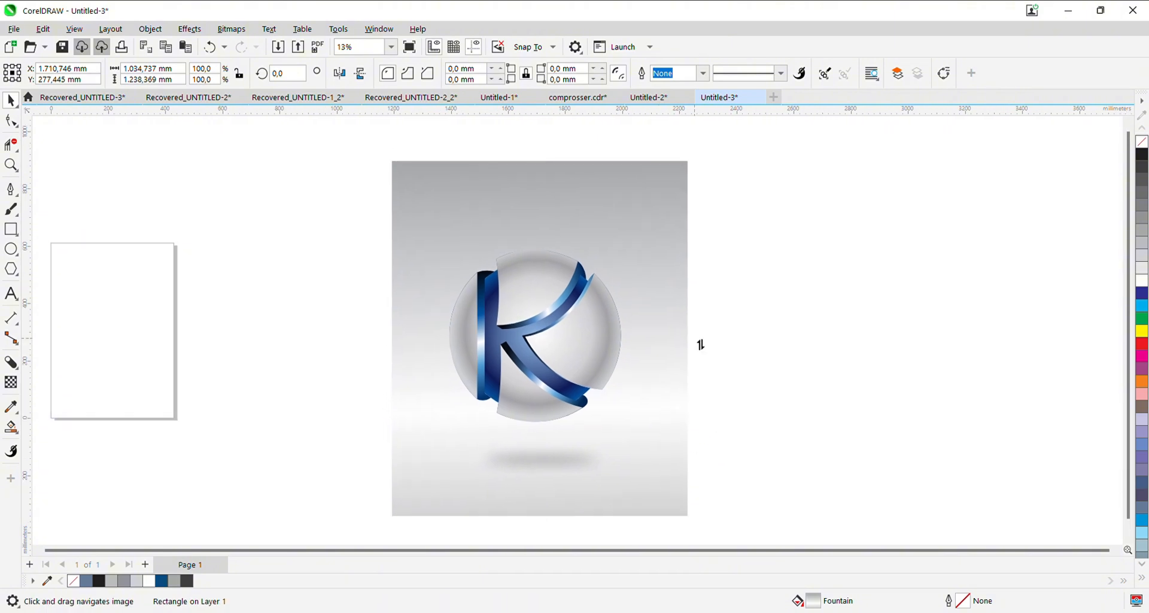
click(798, 540)
click(687, 402)
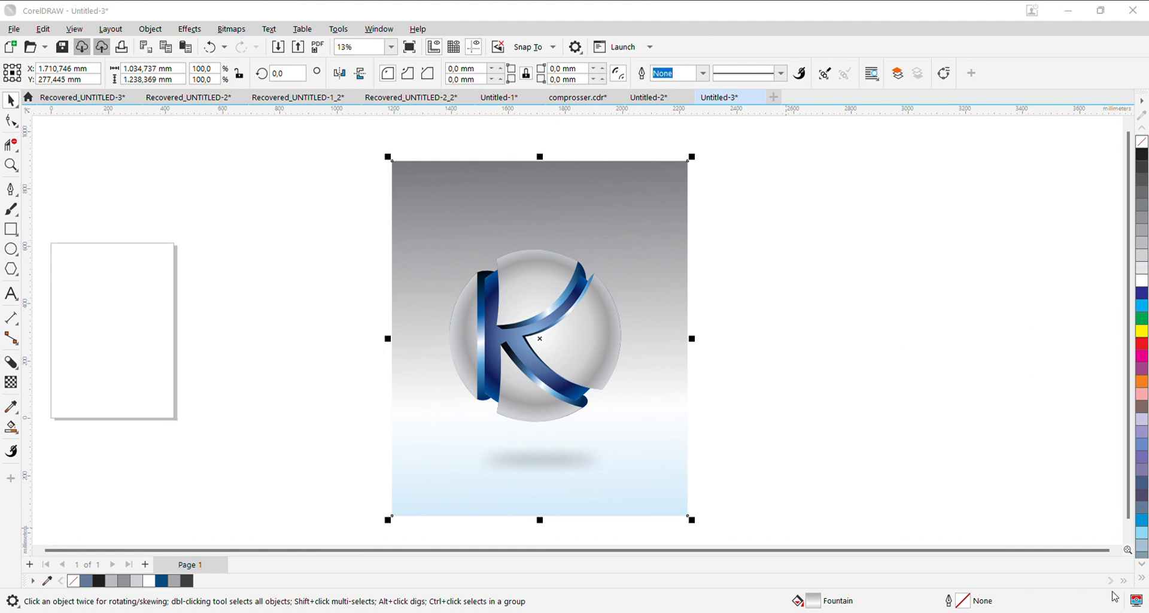
click(1109, 589)
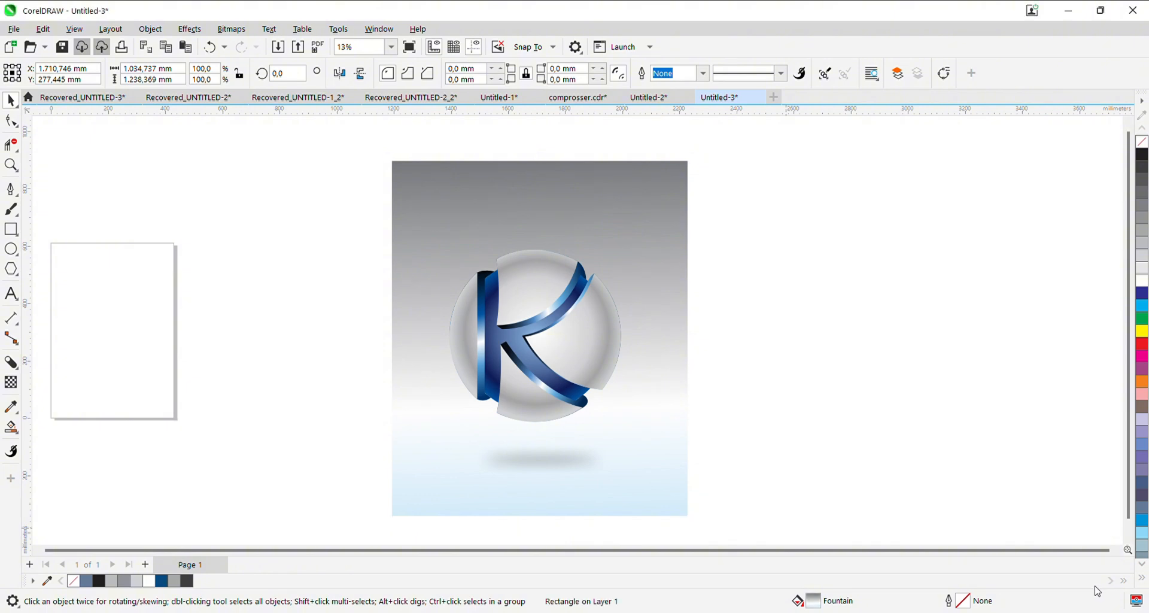
- Open the background rectangle's fountain fill for editing
double_click(821, 599)
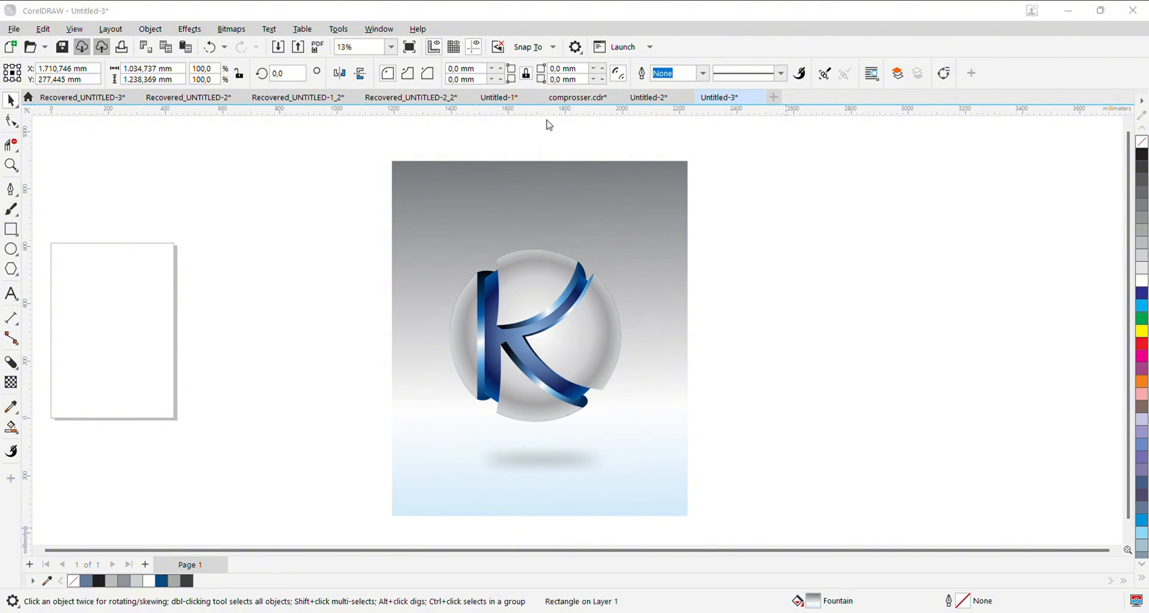